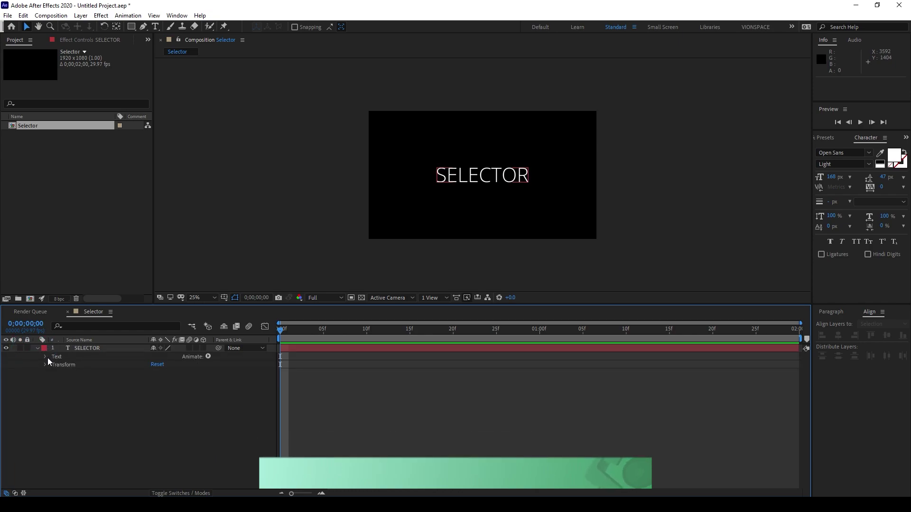
# - Add a Scale animator to the SELECTOR text layer and set its scale to 153%
pyautogui.click(208, 357)
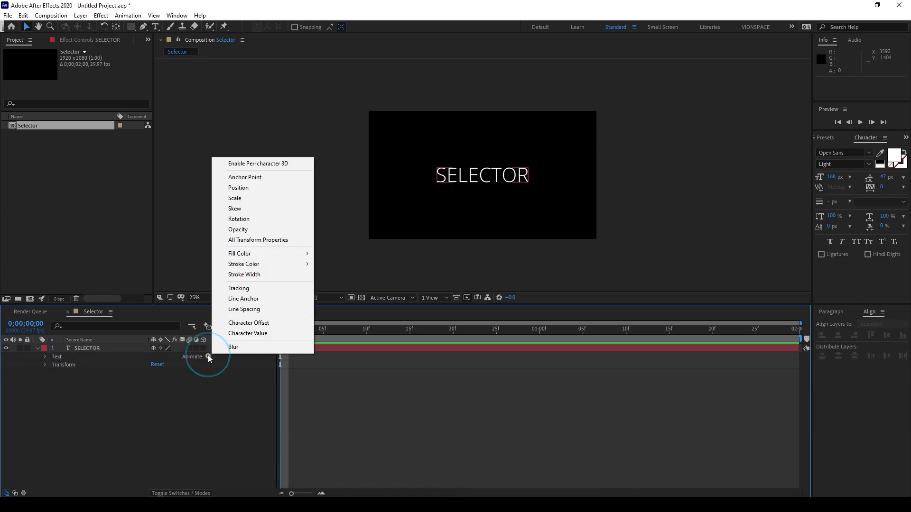
pyautogui.click(260, 200)
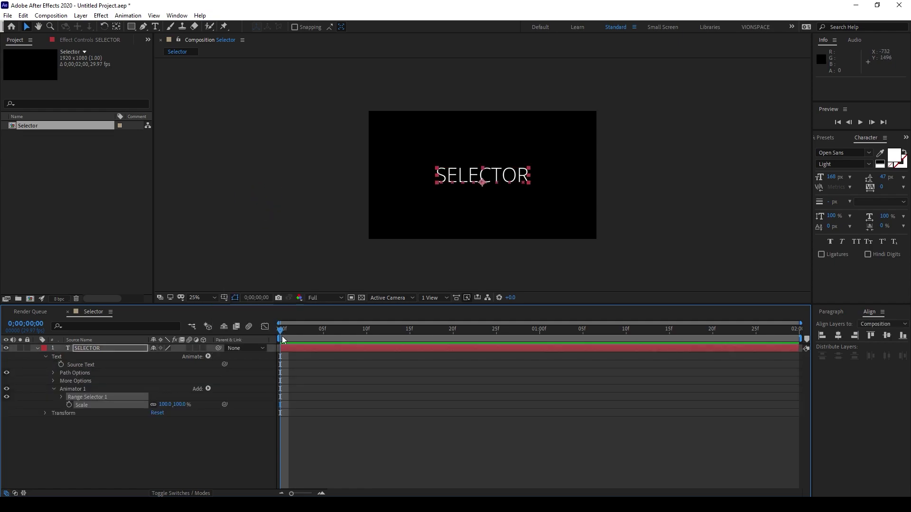
pyautogui.click(120, 463)
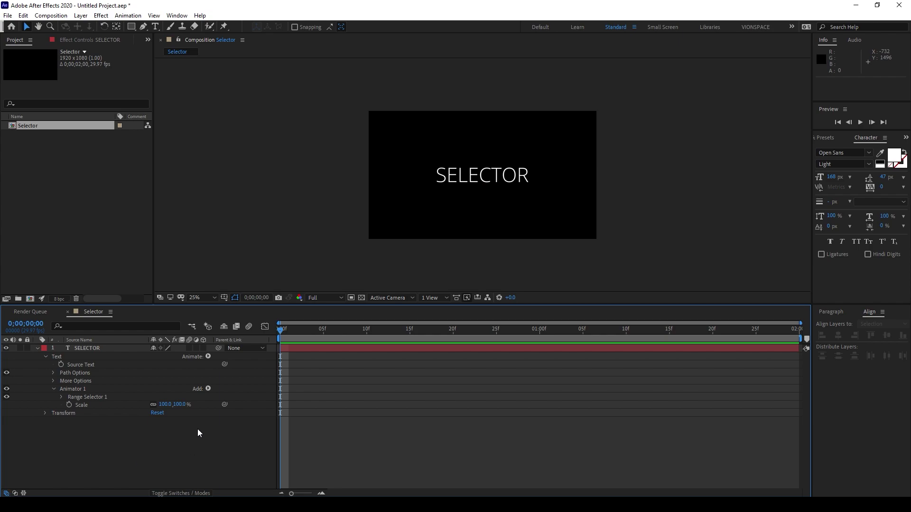
pyautogui.moveTo(179, 404); pyautogui.dragTo(228, 430)
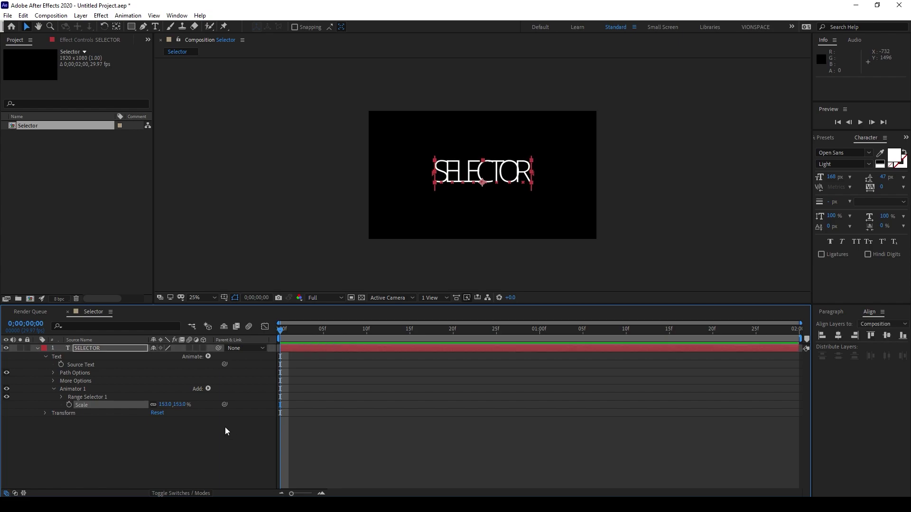
# - Set Range Selector 1's End to 0% and keyframe it at the start of the timeline
pyautogui.click(62, 397)
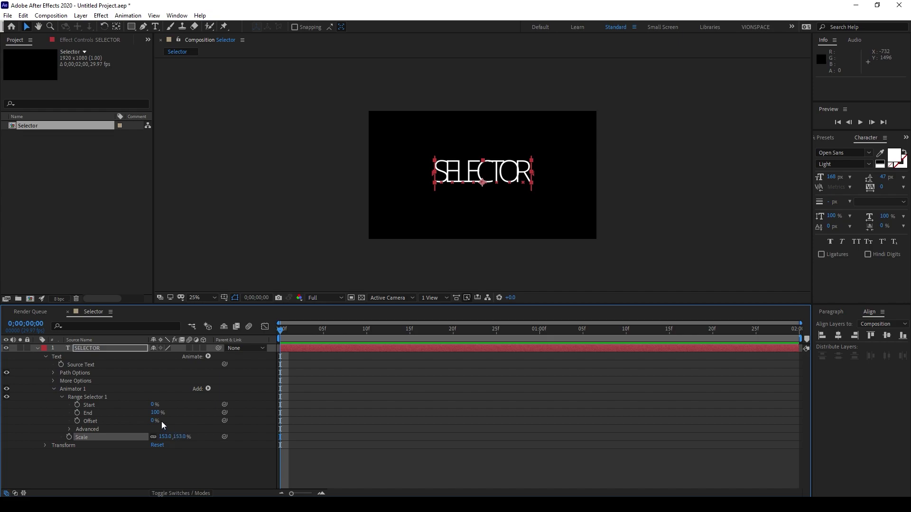
pyautogui.moveTo(157, 415); pyautogui.dragTo(124, 414)
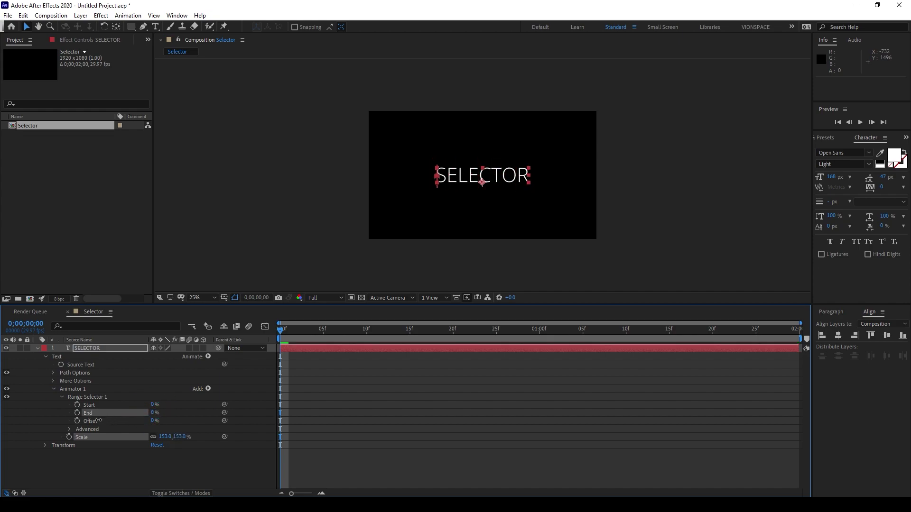
pyautogui.click(76, 417)
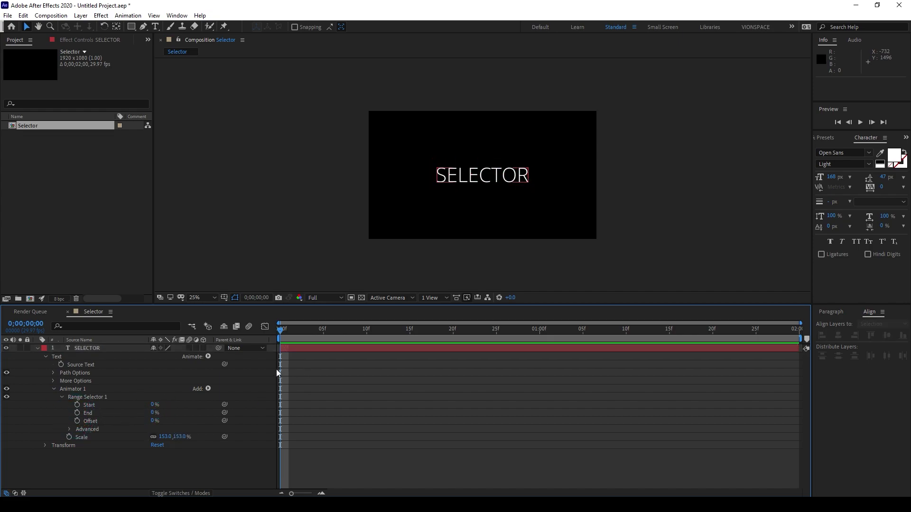
pyautogui.click(77, 413)
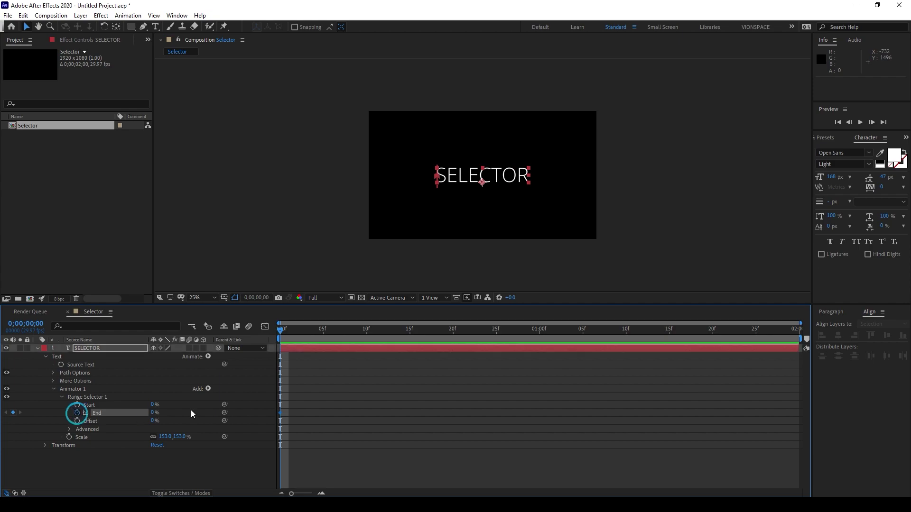
# - Keyframe Range Selector 1's End at 100% on frame 5 and preview the animation
pyautogui.click(322, 331)
pyautogui.click(155, 412)
pyautogui.write('1')
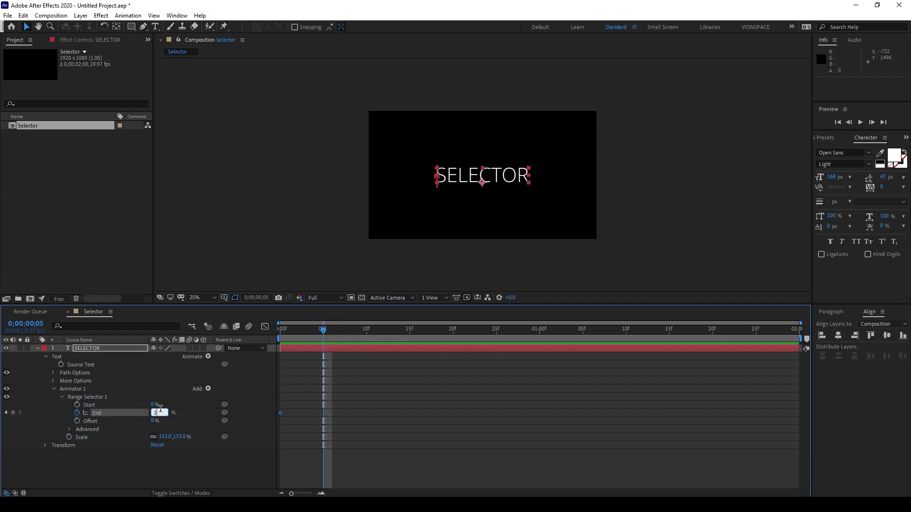
pyautogui.write('00')
pyautogui.press('Return')
pyautogui.press('space')
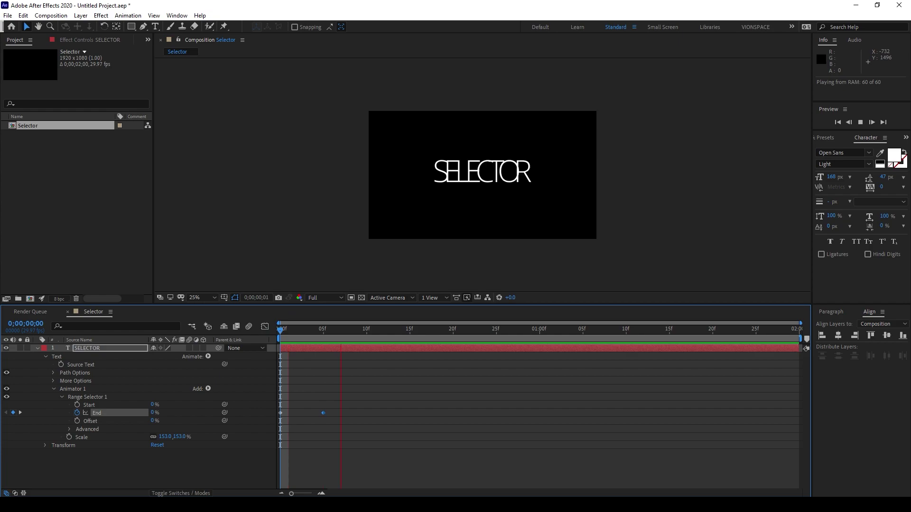
# - Move the 100% End keyframe to 0;00;01;06 and preview the slower letter-by-letter scaling from the start
pyautogui.moveTo(323, 413); pyautogui.dragTo(591, 414)
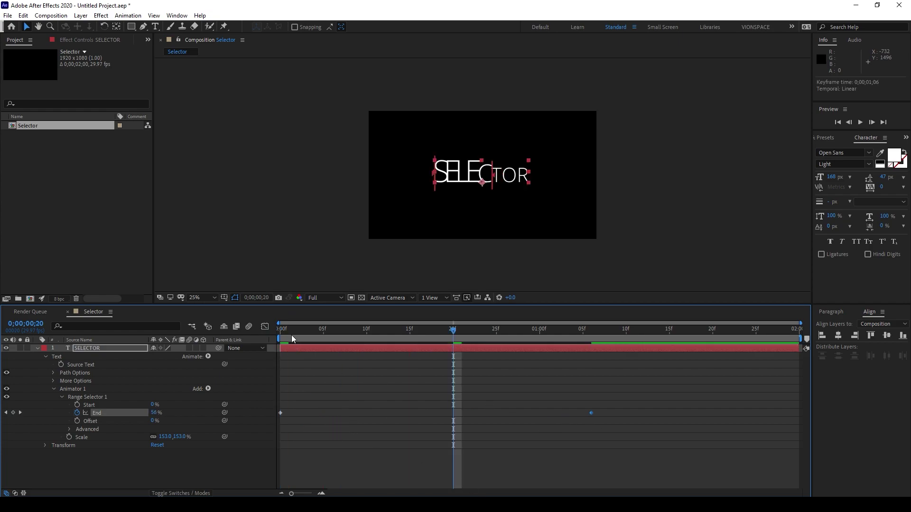
pyautogui.moveTo(290, 336); pyautogui.dragTo(280, 332)
pyautogui.press('space')
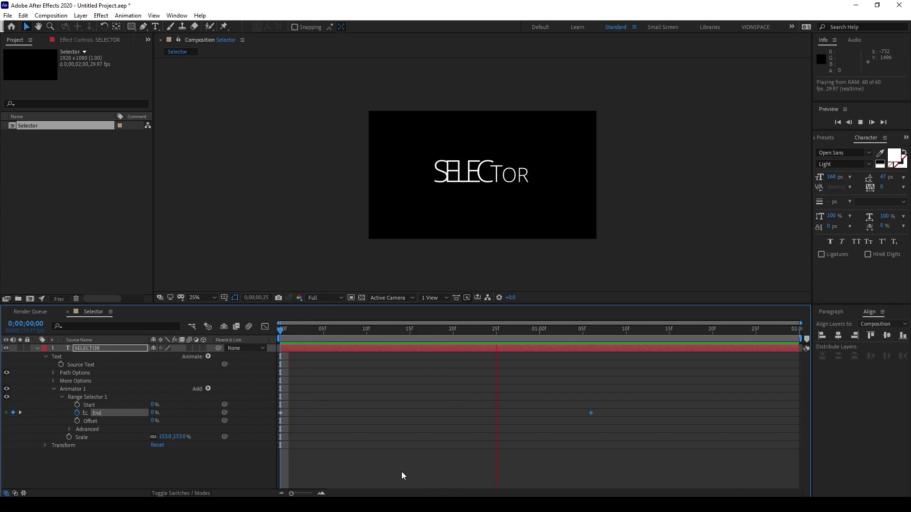
pyautogui.press('space')
pyautogui.press('space')
# - Remove both End keyframes from Range Selector 1 and set End to 100%
pyautogui.moveTo(609, 411); pyautogui.dragTo(272, 432)
pyautogui.press('space')
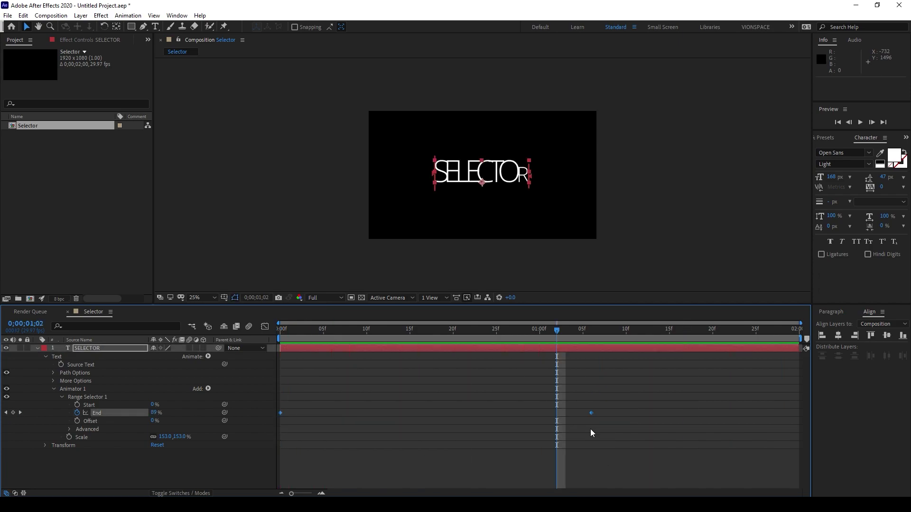
pyautogui.click(157, 412)
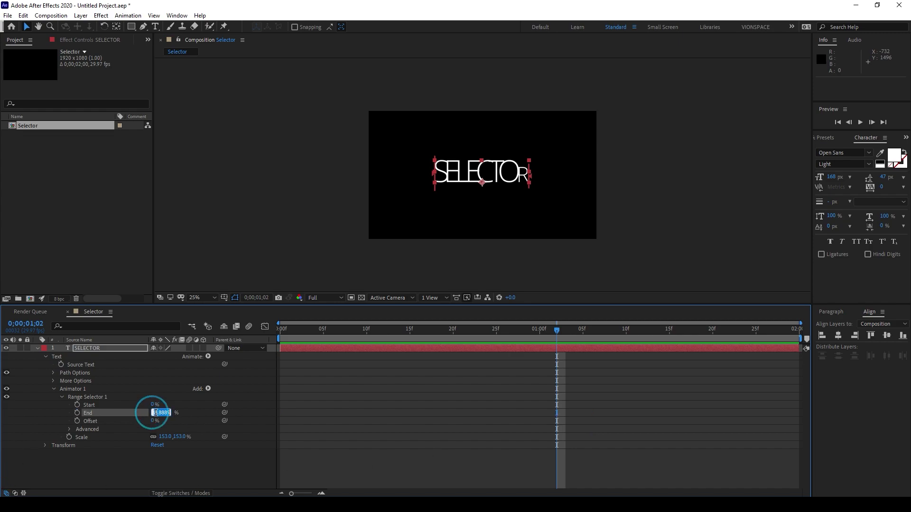
pyautogui.write('100')
pyautogui.press('Return')
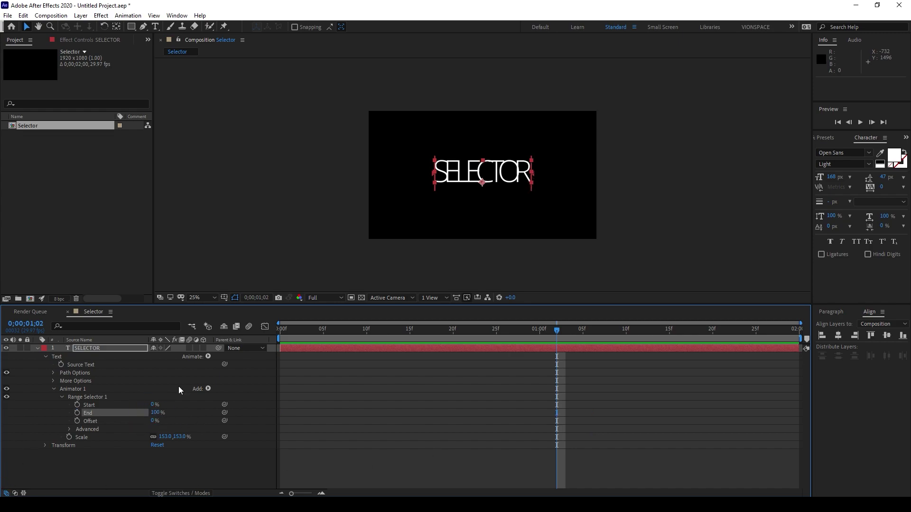
# - Add a Wiggly selector to Animator 1 and preview the text animation from the start of the timeline
pyautogui.click(208, 388)
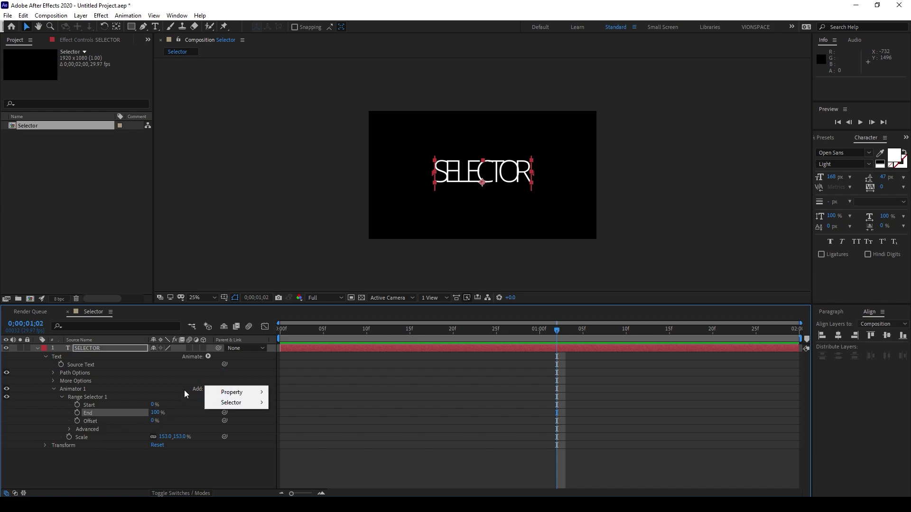
pyautogui.click(183, 391)
pyautogui.click(209, 388)
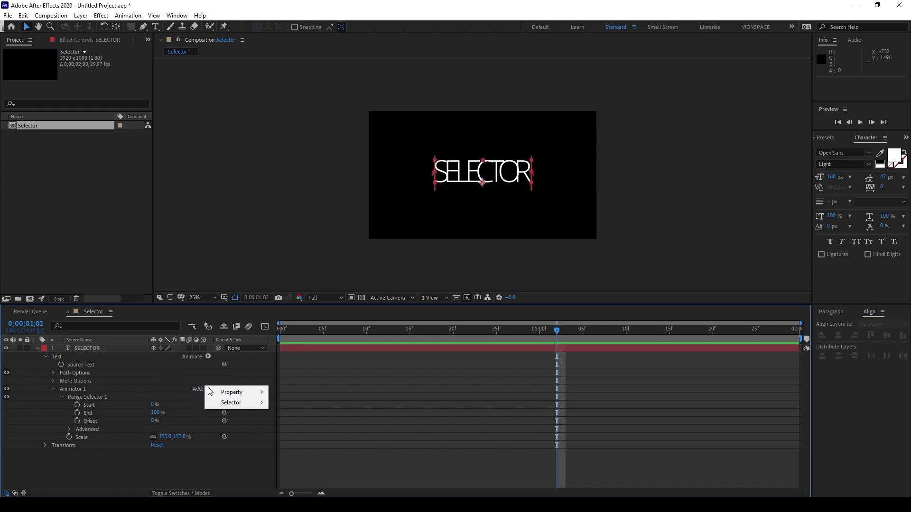
pyautogui.moveTo(234, 401)
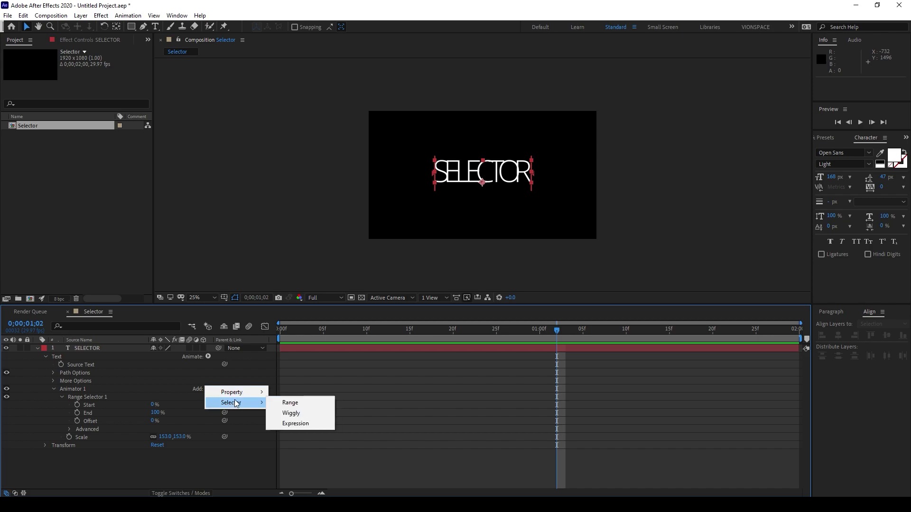
pyautogui.click(300, 413)
pyautogui.click(188, 479)
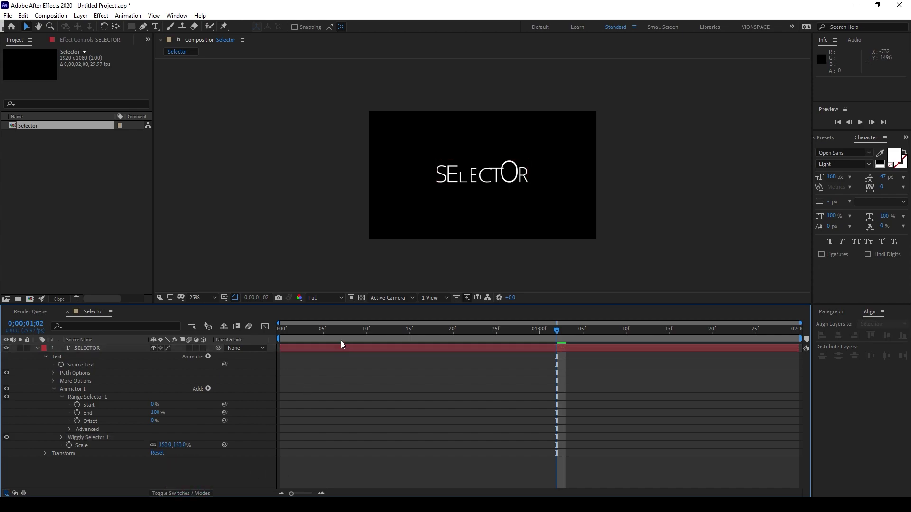
pyautogui.moveTo(295, 328); pyautogui.dragTo(279, 329)
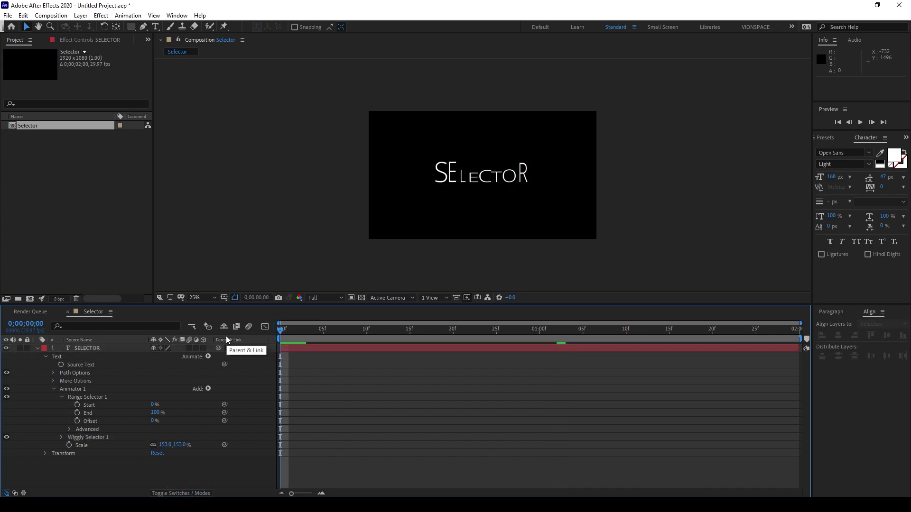
pyautogui.press('space')
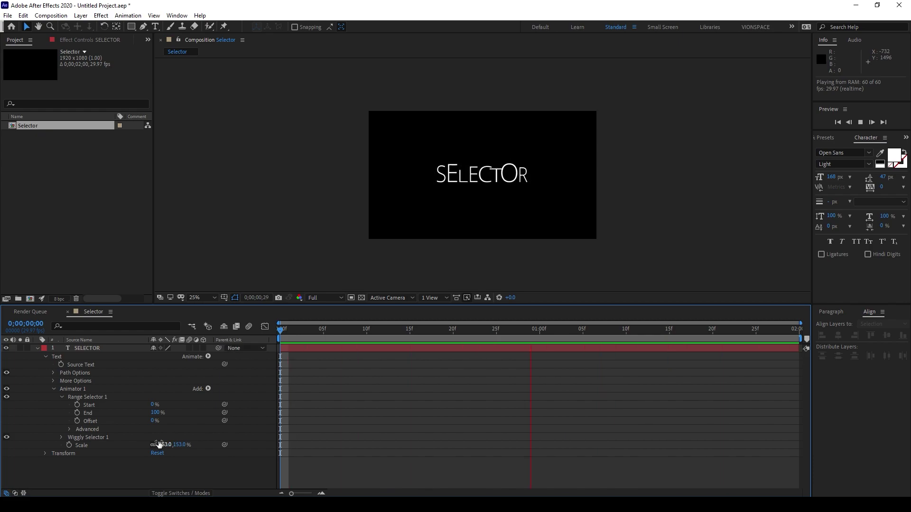
pyautogui.press('space')
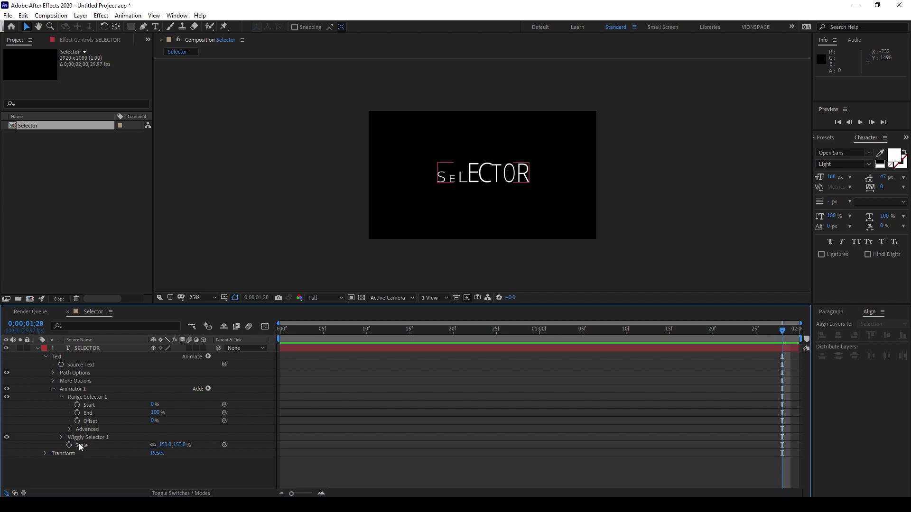
# - In Wiggly Selector 1, try basing the wiggle on Words and Lines, and return Based On to Characters
pyautogui.click(60, 437)
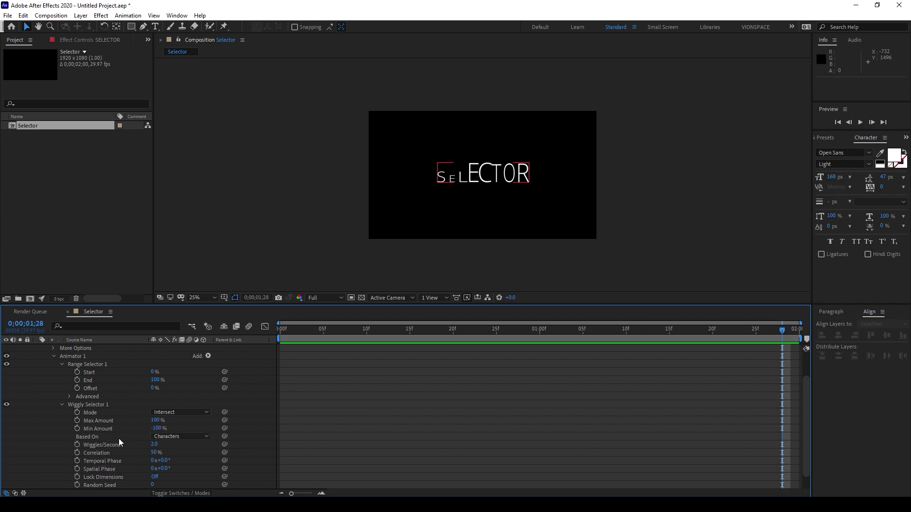
pyautogui.click(176, 437)
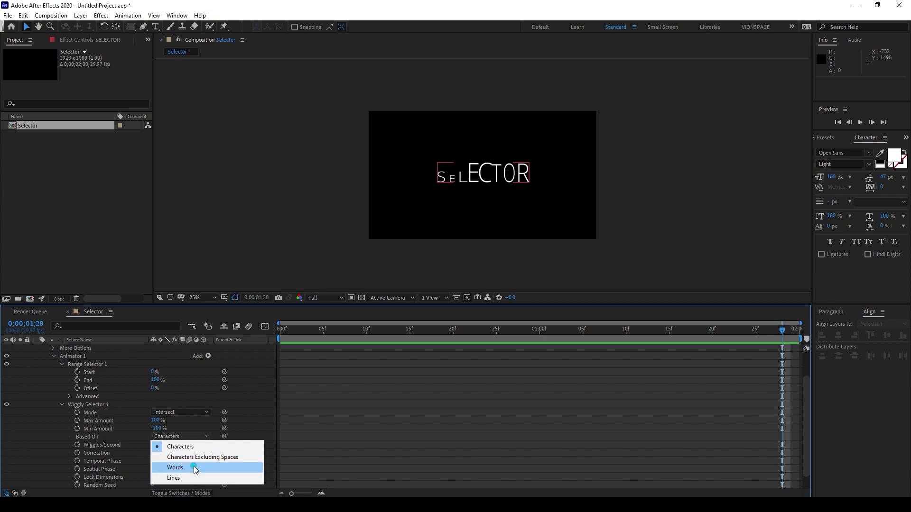
pyautogui.click(192, 468)
pyautogui.click(178, 437)
pyautogui.click(174, 478)
pyautogui.click(175, 437)
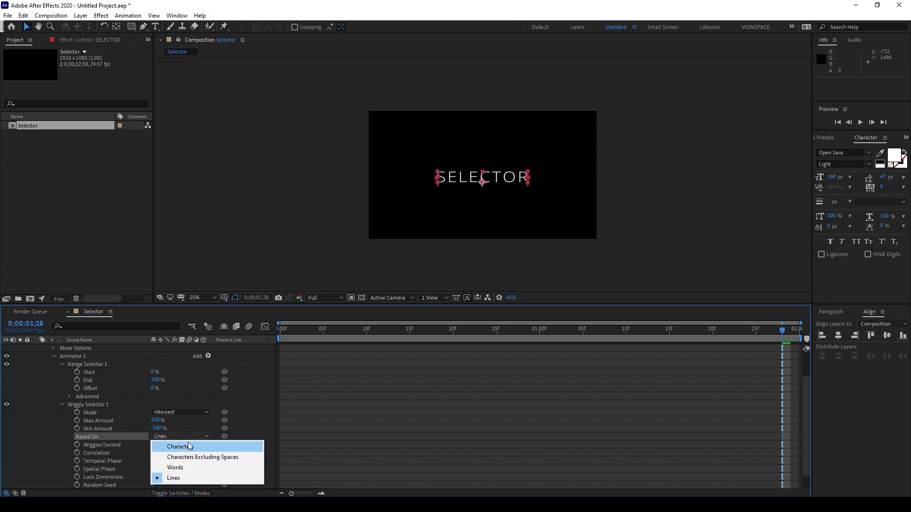
pyautogui.click(187, 446)
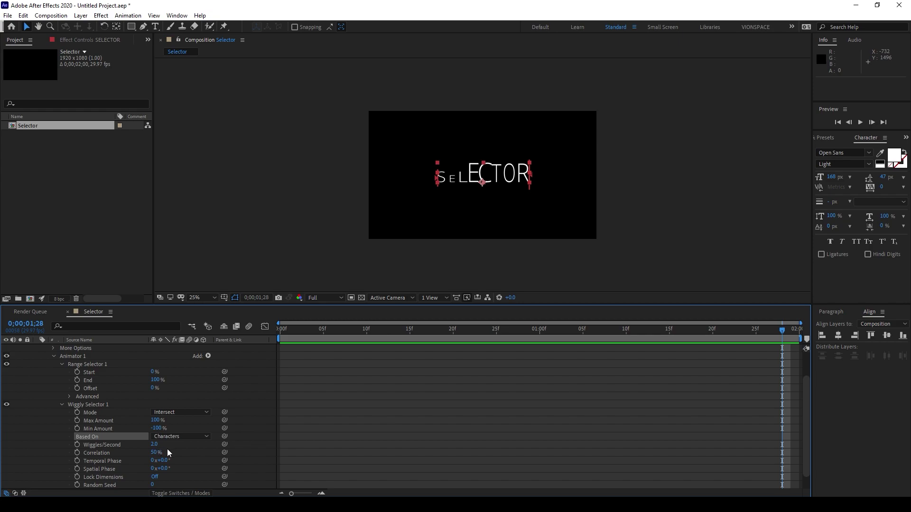
# - Toggle Wiggly Selector 1's Lock Dimensions to compare its effect on the letters, leaving it Off
pyautogui.scroll(-1, 156, 452)
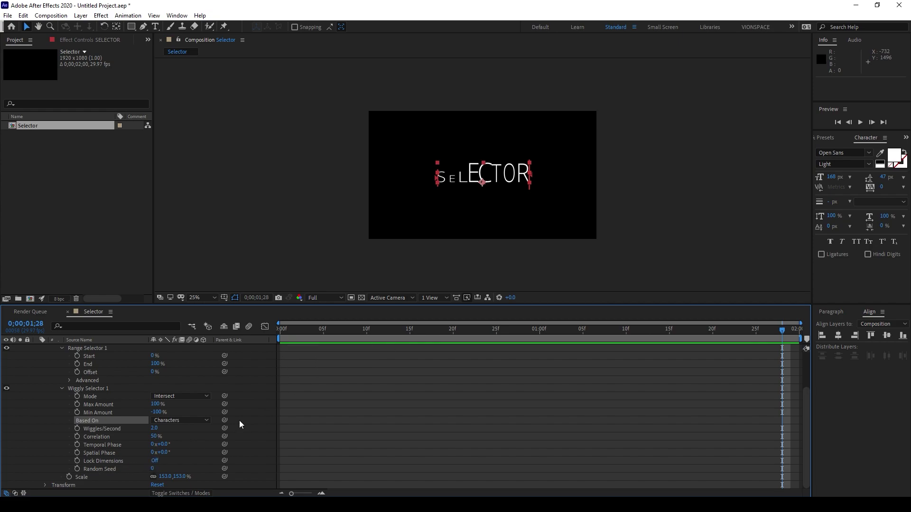
pyautogui.click(153, 462)
pyautogui.click(153, 461)
pyautogui.click(153, 462)
pyautogui.click(153, 461)
pyautogui.click(154, 461)
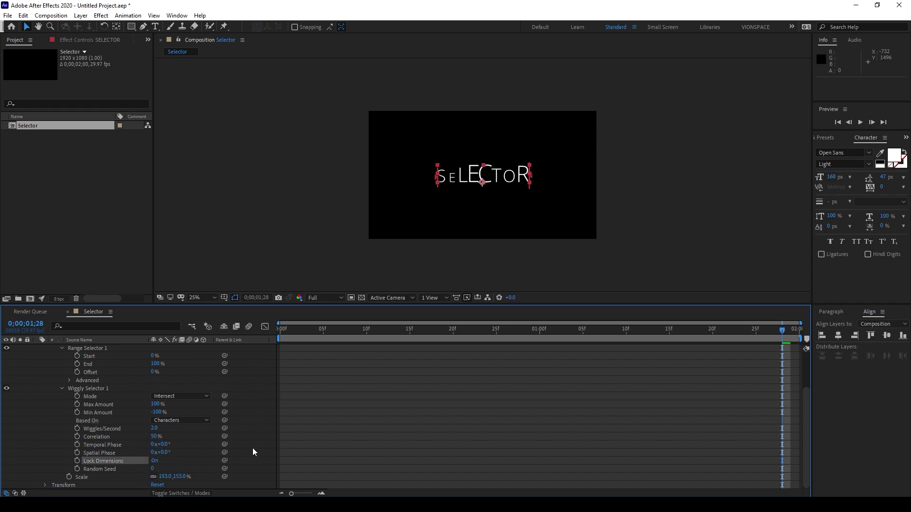
pyautogui.click(153, 461)
# - Preview the wiggling text from the start of the timeline
pyautogui.scroll(1, 371, 393)
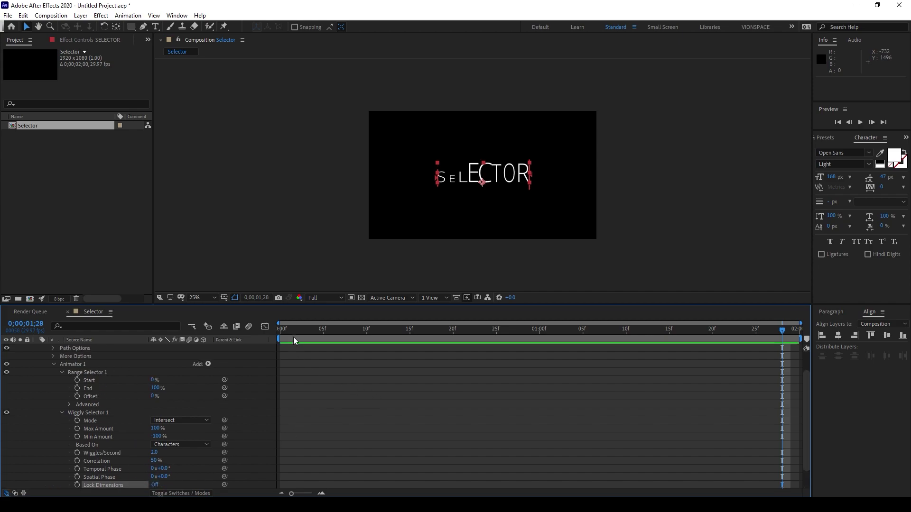
pyautogui.click(285, 328)
pyautogui.press('space')
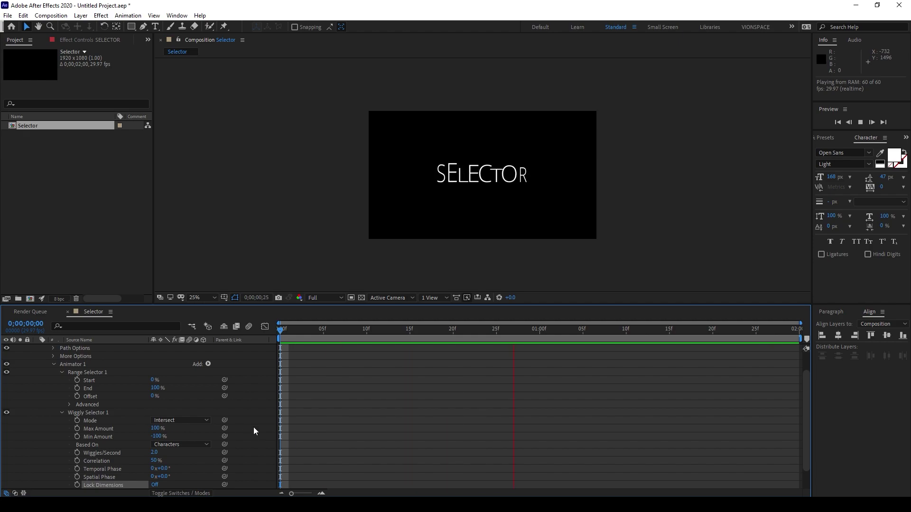
pyautogui.press('space')
# - Collapse the selector properties and delete Wiggly Selector 1 from Animator 1
pyautogui.click(63, 370)
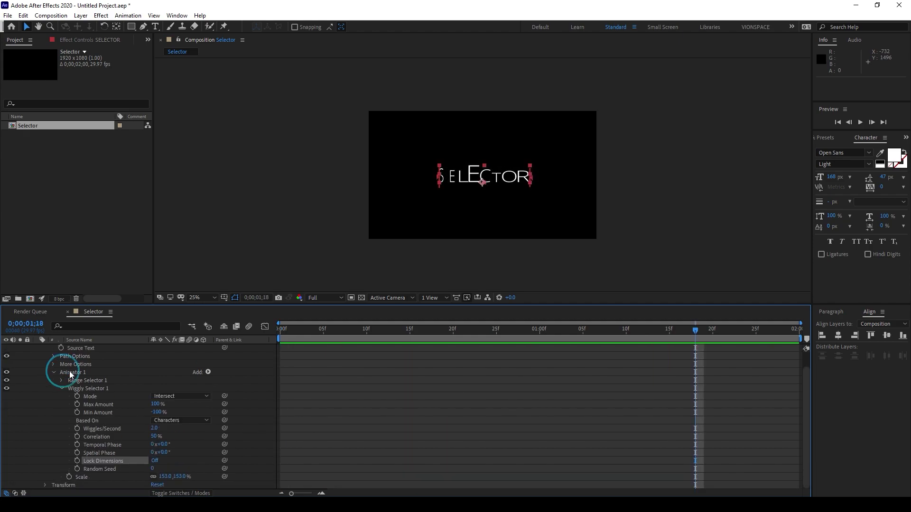
pyautogui.click(61, 381)
pyautogui.click(81, 435)
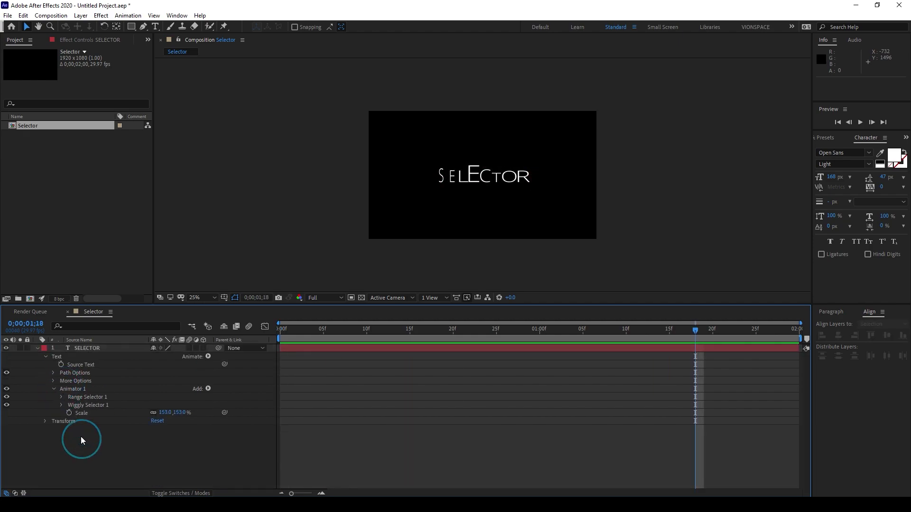
pyautogui.click(83, 406)
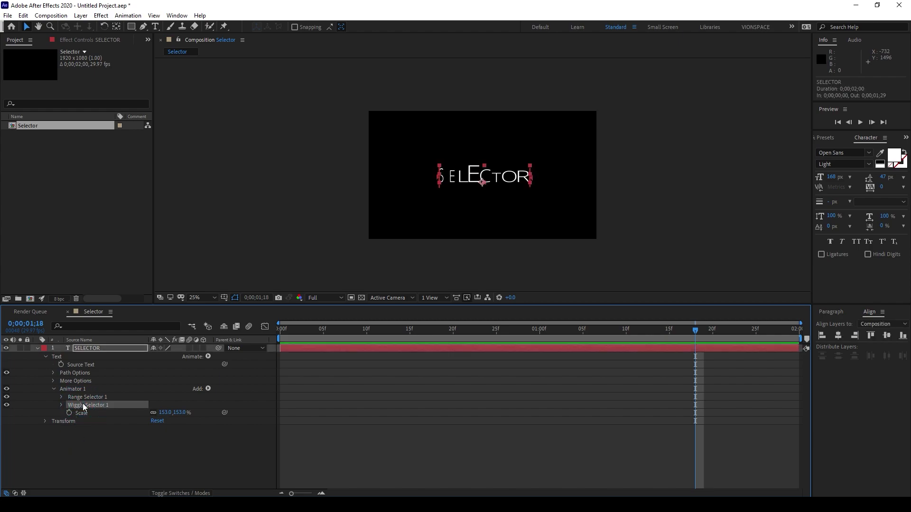
pyautogui.press('Delete')
pyautogui.click(107, 453)
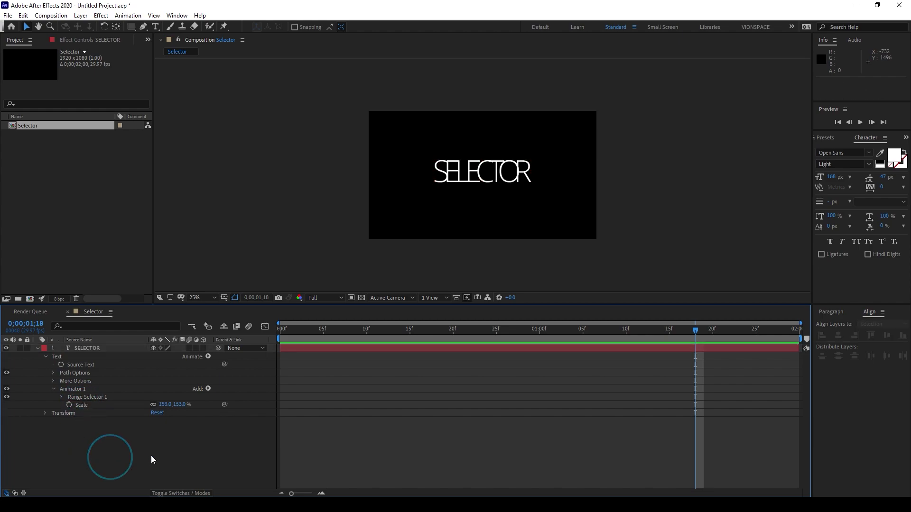
# - Add an Expression selector to Animator 1 of the SELECTOR text layer
pyautogui.click(208, 389)
pyautogui.moveTo(231, 403)
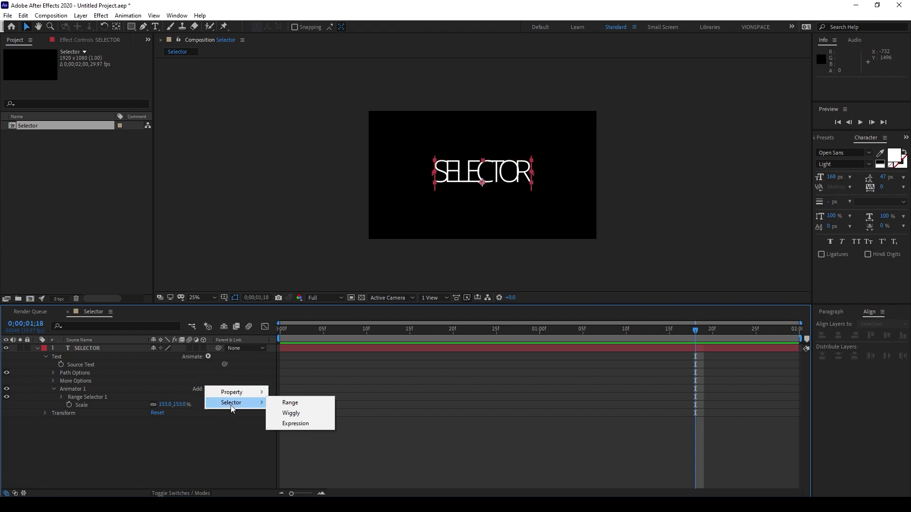
pyautogui.click(289, 423)
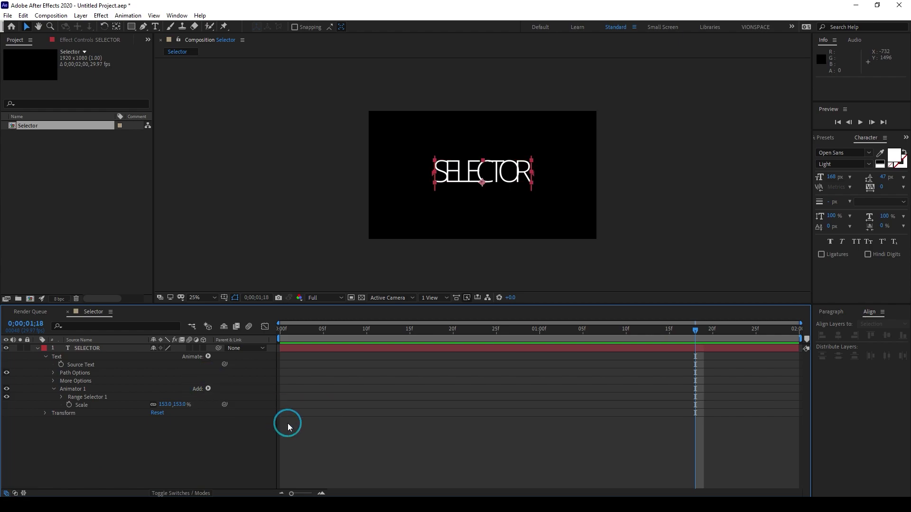
pyautogui.click(96, 446)
# - Switch to the Selector Script file in Notepad, copy its whole script, and return to After Effects
pyautogui.hotkey('alt', 'Tab')
pyautogui.click(230, 220)
pyautogui.moveTo(256, 220); pyautogui.dragTo(58, 143)
pyautogui.click(61, 228)
pyautogui.moveTo(60, 227); pyautogui.dragTo(60, 78)
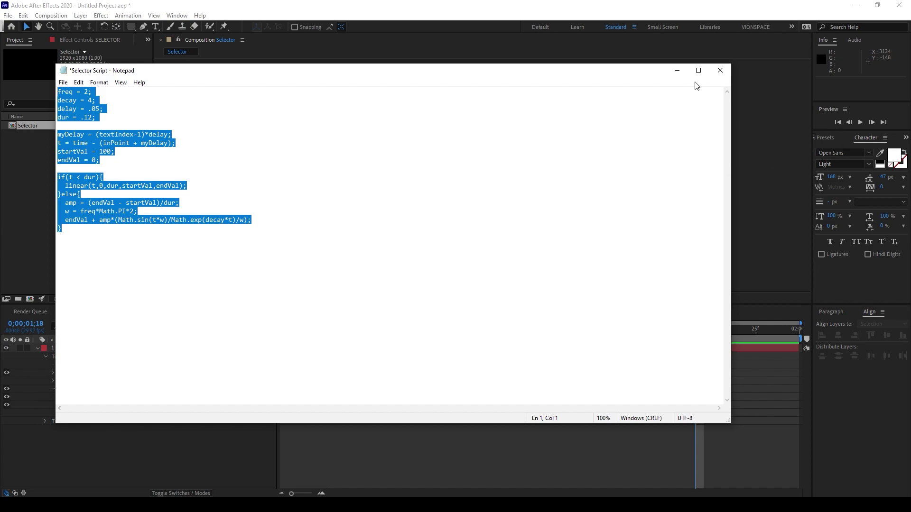
pyautogui.click(677, 71)
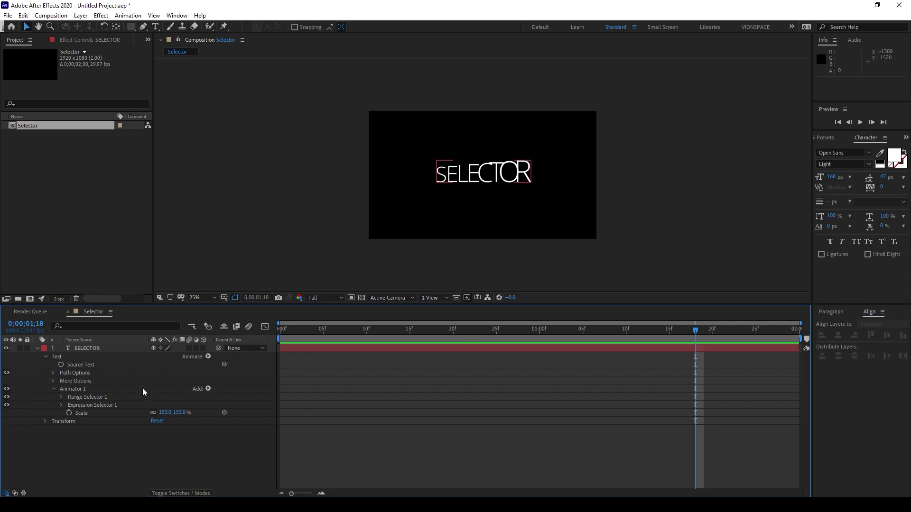
# - Replace the Amount expression of Expression Selector 1 with the copied script
pyautogui.click(61, 405)
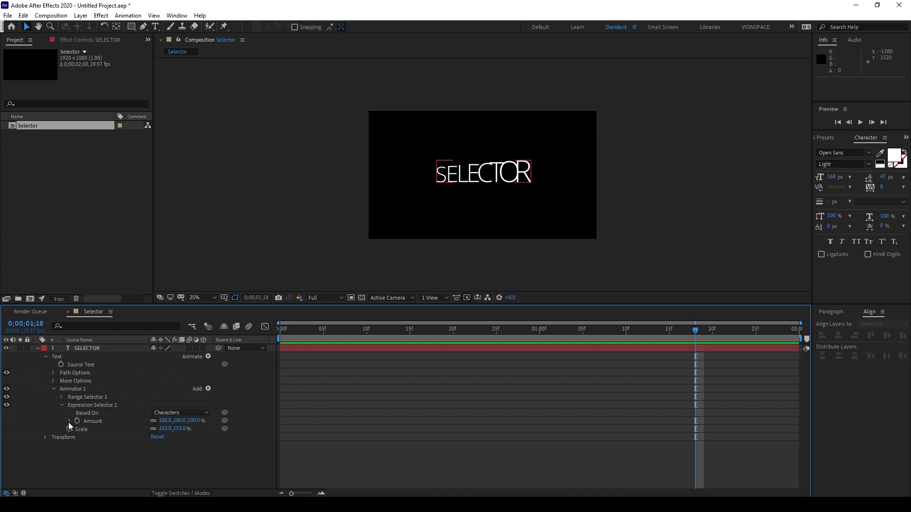
pyautogui.click(69, 421)
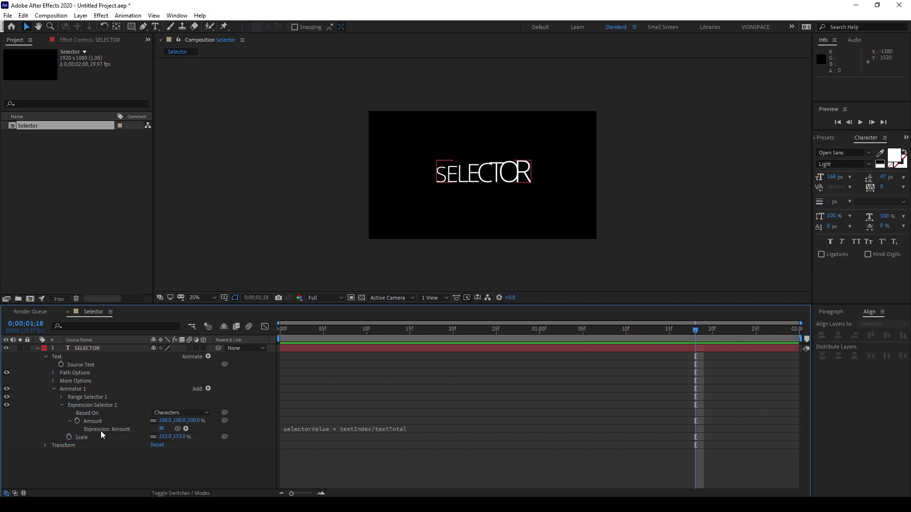
pyautogui.click(345, 429)
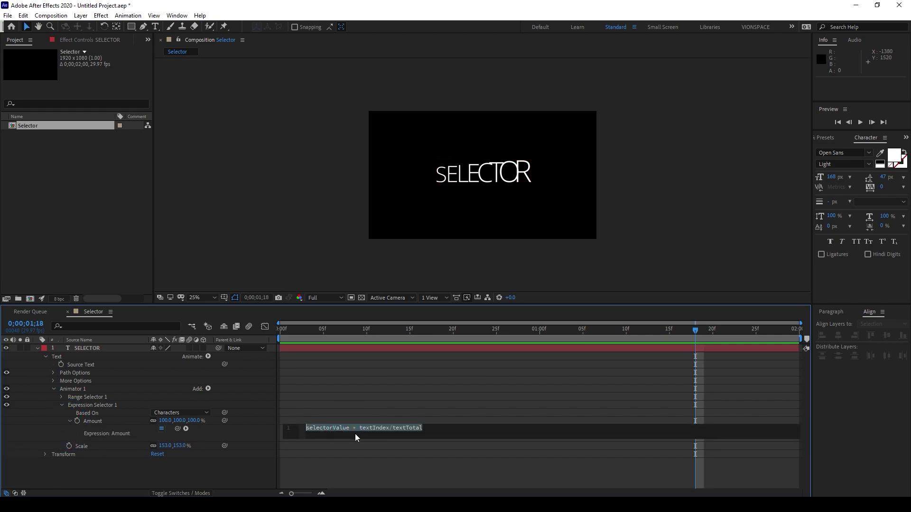
pyautogui.hotkey('ctrl', 'v')
pyautogui.click(373, 474)
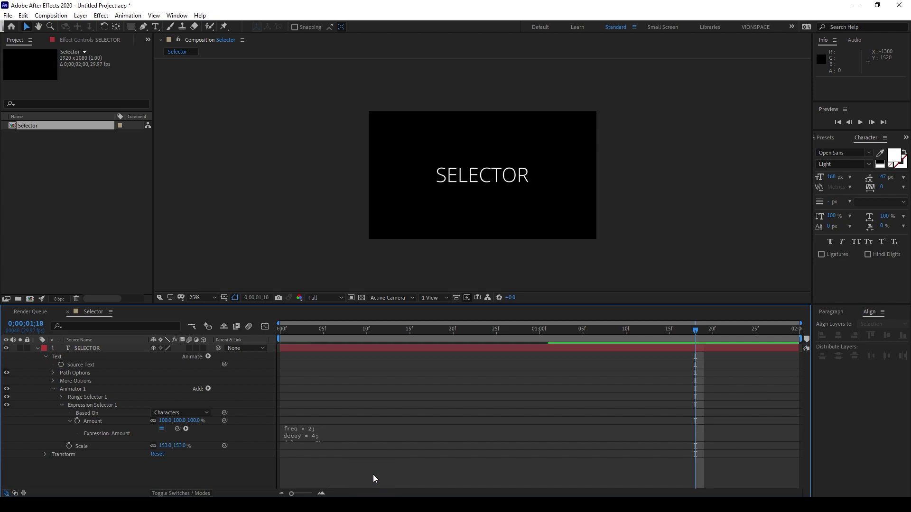
# - Examine the freq, decay, delay and dur variables at the beginning of the Amount expression
pyautogui.click(312, 434)
pyautogui.click(333, 443)
pyautogui.click(316, 428)
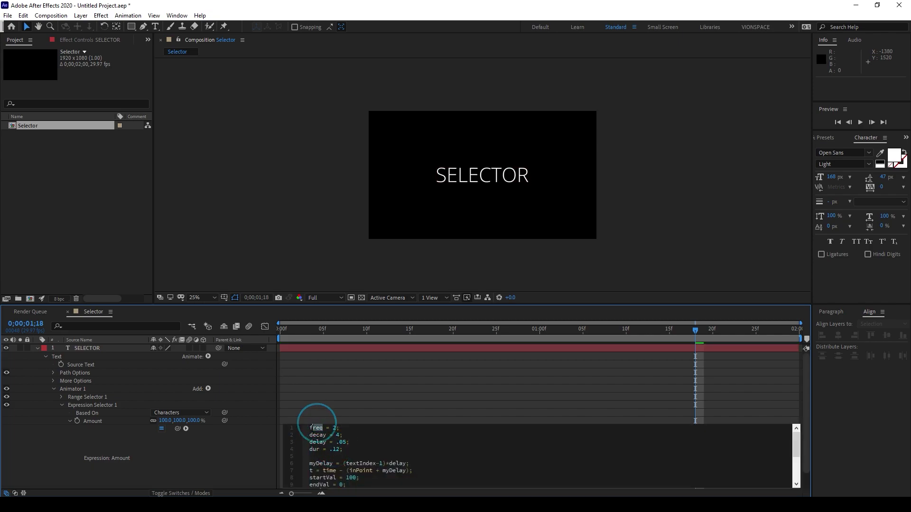
pyautogui.click(322, 429)
pyautogui.moveTo(322, 434); pyautogui.dragTo(326, 435)
pyautogui.click(324, 441)
pyautogui.click(340, 445)
pyautogui.click(337, 429)
pyautogui.moveTo(342, 449); pyautogui.dragTo(308, 435)
pyautogui.click(373, 446)
pyautogui.click(265, 444)
# - Preview the expression-driven scale animation from the first frame and return to 0;00;00;00
pyautogui.moveTo(295, 330); pyautogui.dragTo(272, 367)
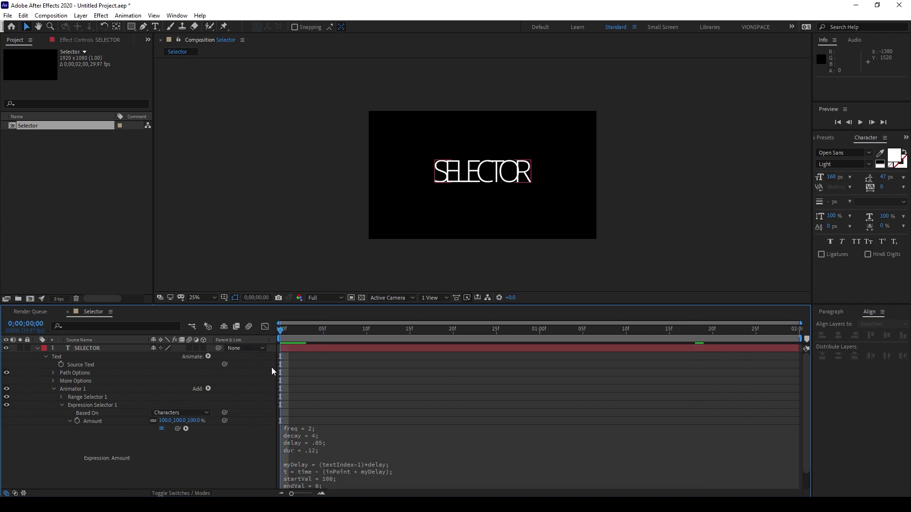
pyautogui.press('space')
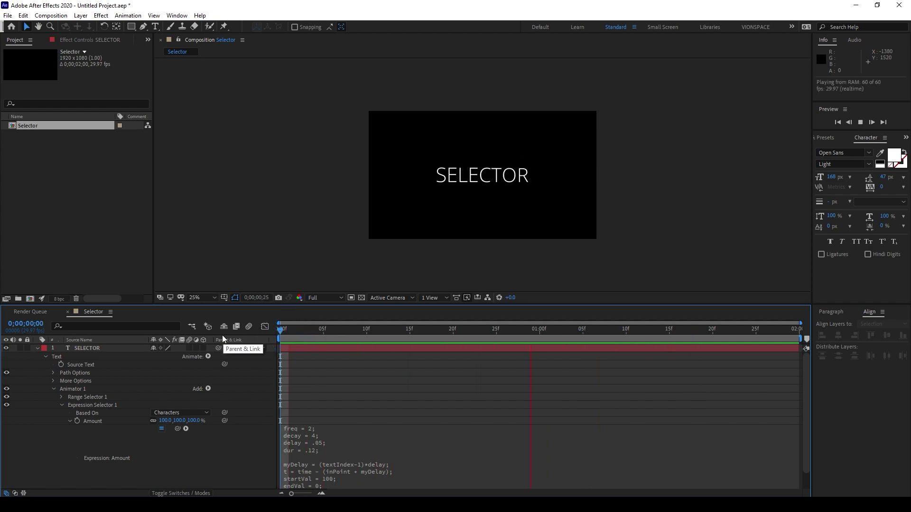
pyautogui.press('space')
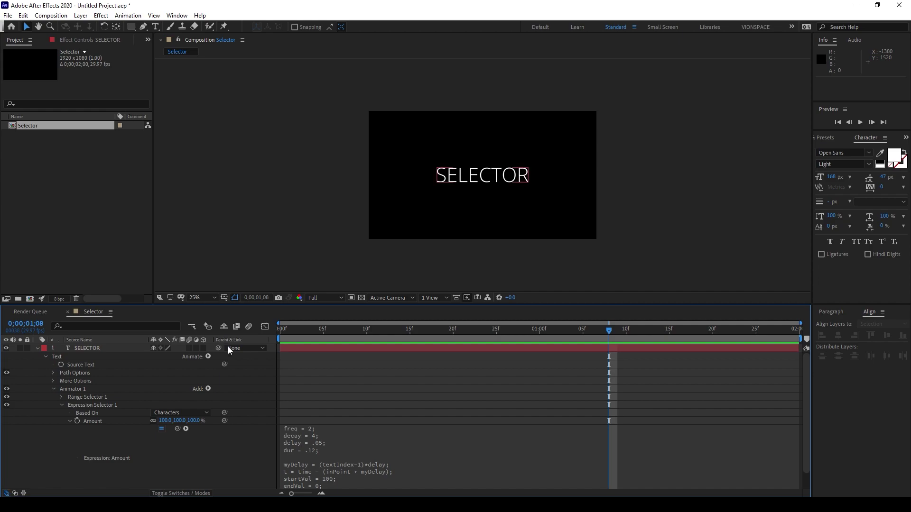
pyautogui.click(283, 329)
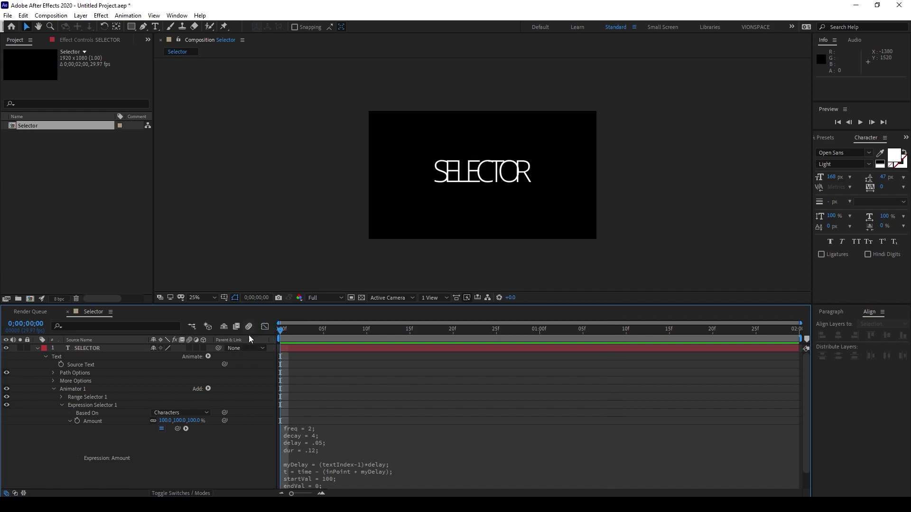
# - Set Animator 1's Scale to 0% and preview the text animation
pyautogui.click(70, 422)
pyautogui.click(164, 429)
pyautogui.write('0')
pyautogui.press('Return')
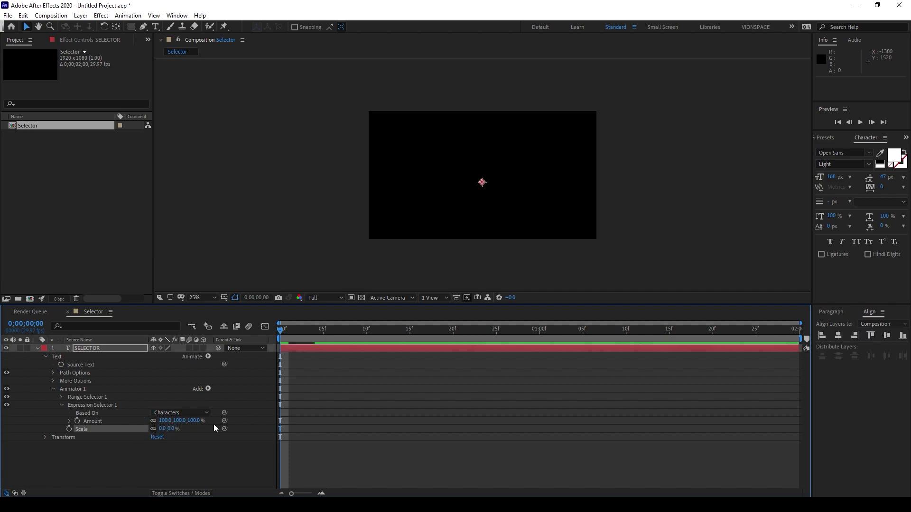
pyautogui.press('space')
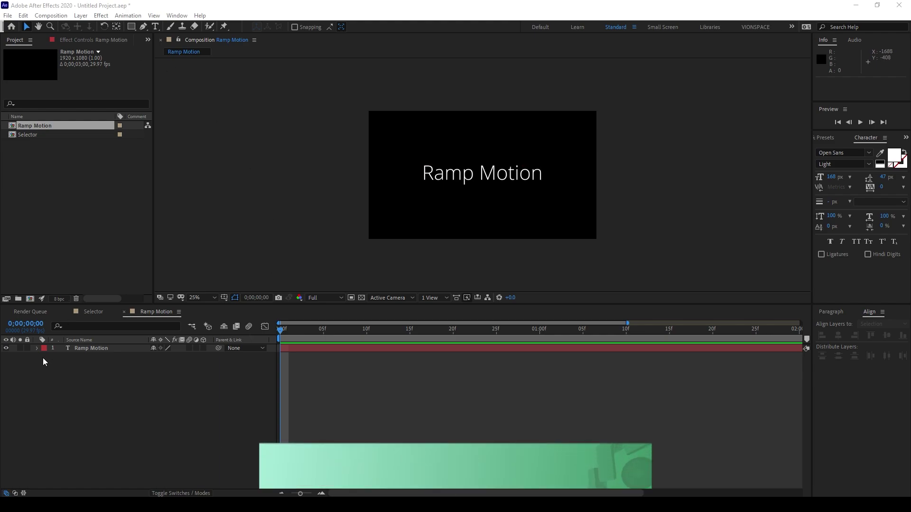
# - Draw a rectangular mask about 1868 × 328 px below the text on the Ramp Motion layer and invert it
pyautogui.click(94, 349)
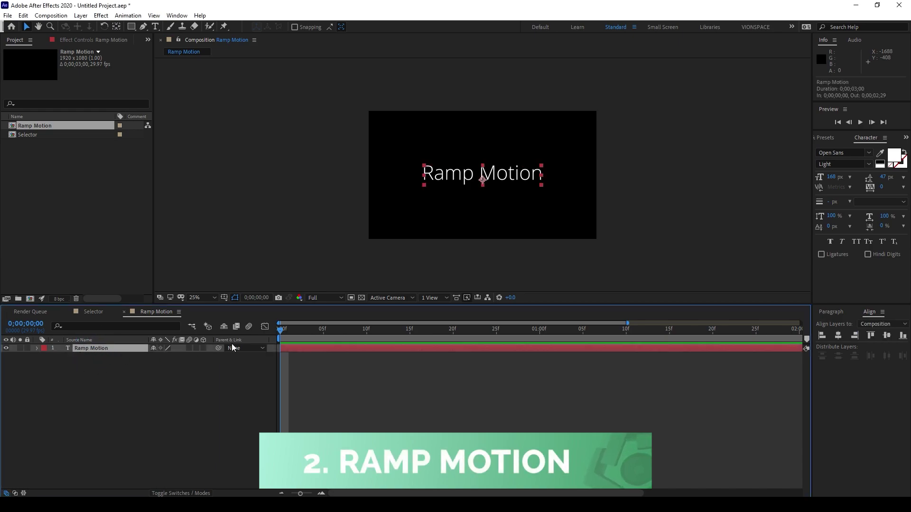
pyautogui.click(133, 27)
pyautogui.moveTo(372, 196); pyautogui.dragTo(593, 236)
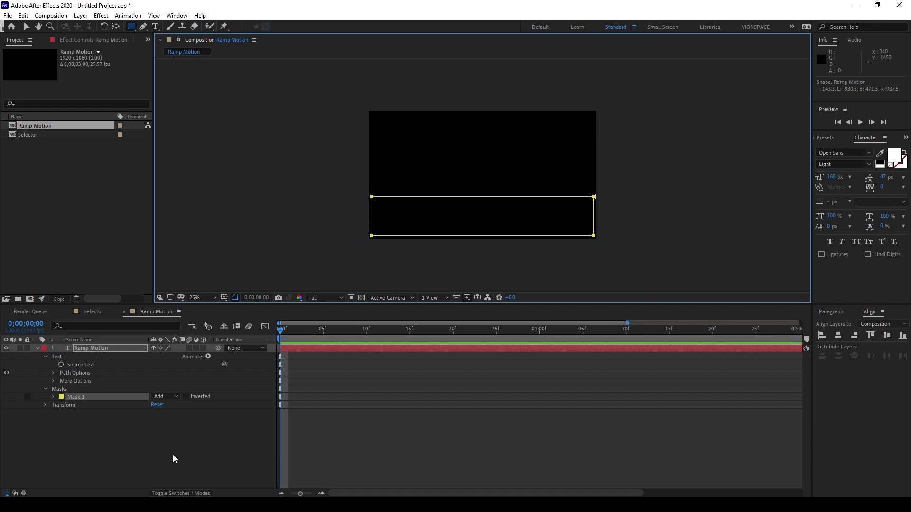
pyautogui.click(187, 396)
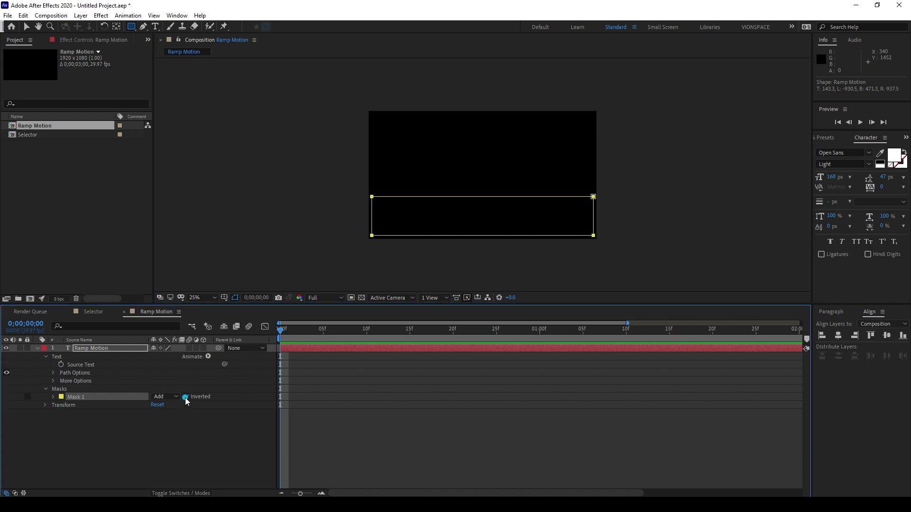
pyautogui.click(86, 463)
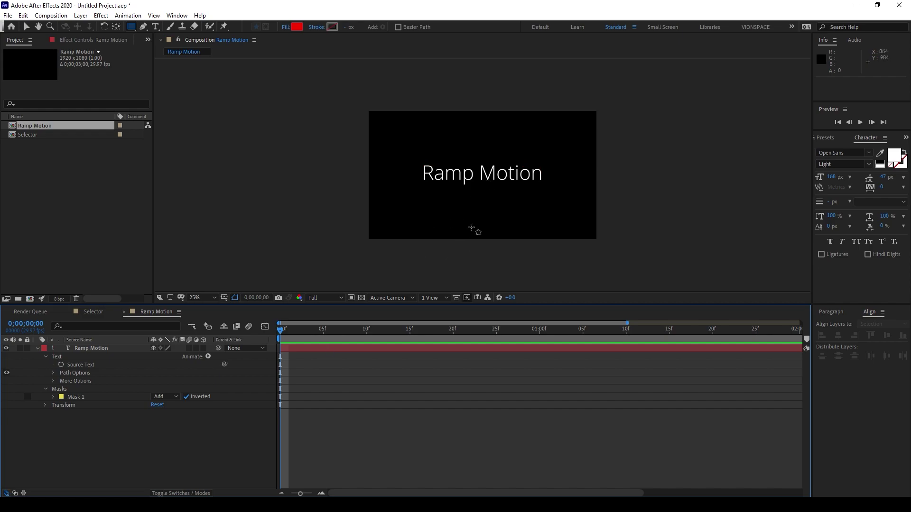
# - Add a Position animator to the Ramp Motion text and set its Position to 0.0, 356.0
pyautogui.click(208, 356)
pyautogui.click(238, 187)
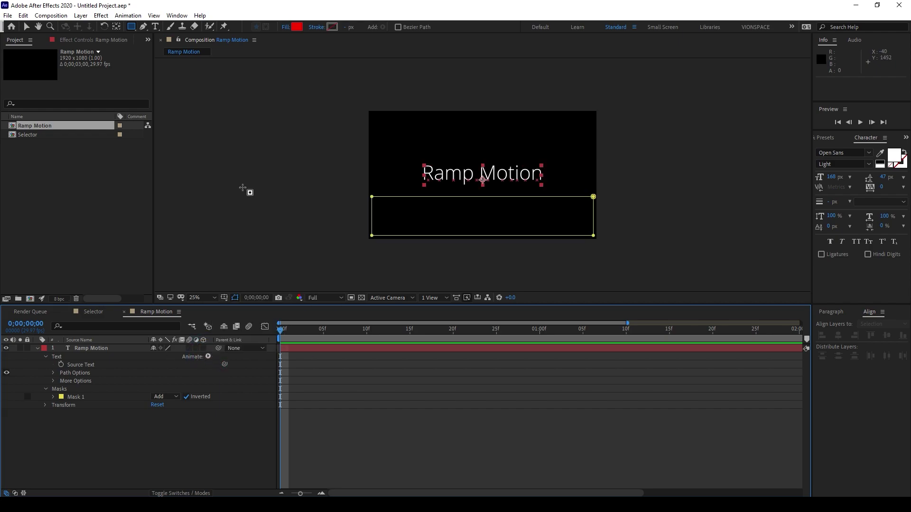
pyautogui.moveTo(163, 404); pyautogui.dragTo(325, 415)
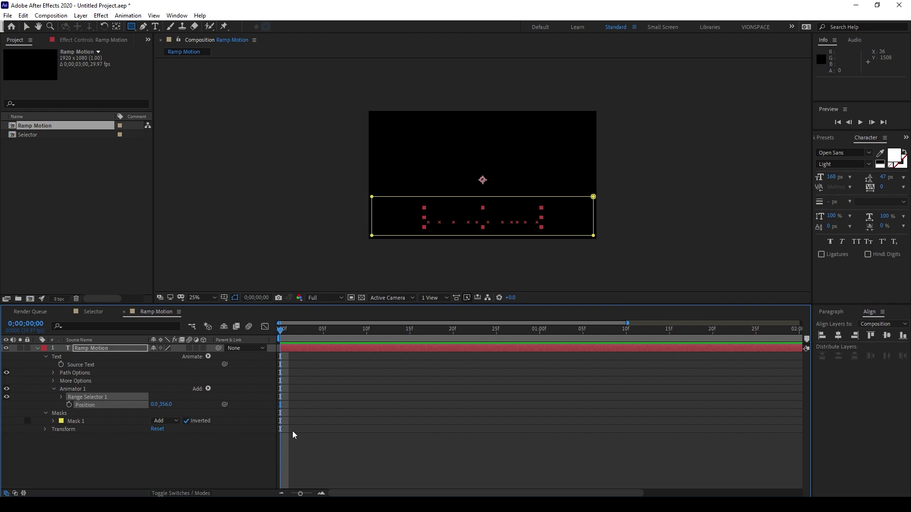
pyautogui.click(91, 439)
# - Test Range Selector 1's Offset up to 100%, return it to 0%, and keyframe it at 0;00;00;00
pyautogui.click(87, 398)
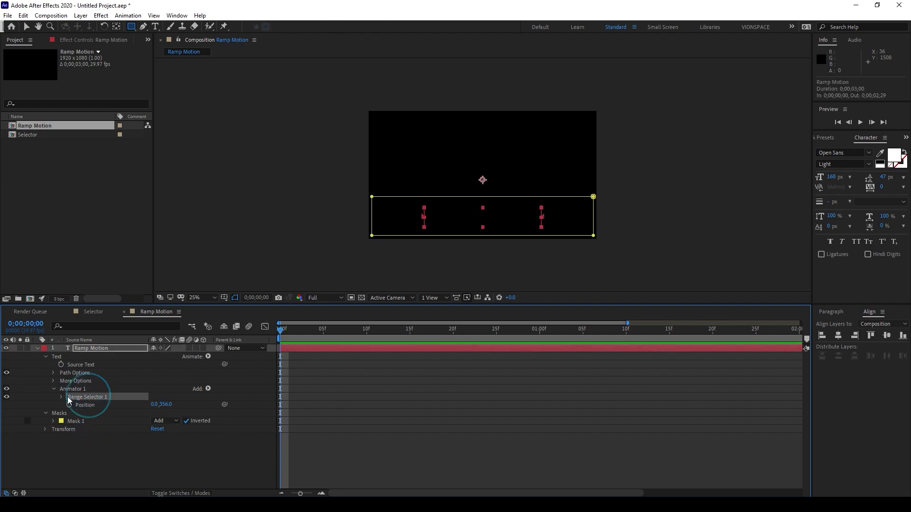
pyautogui.click(61, 397)
pyautogui.moveTo(153, 420); pyautogui.dragTo(217, 420)
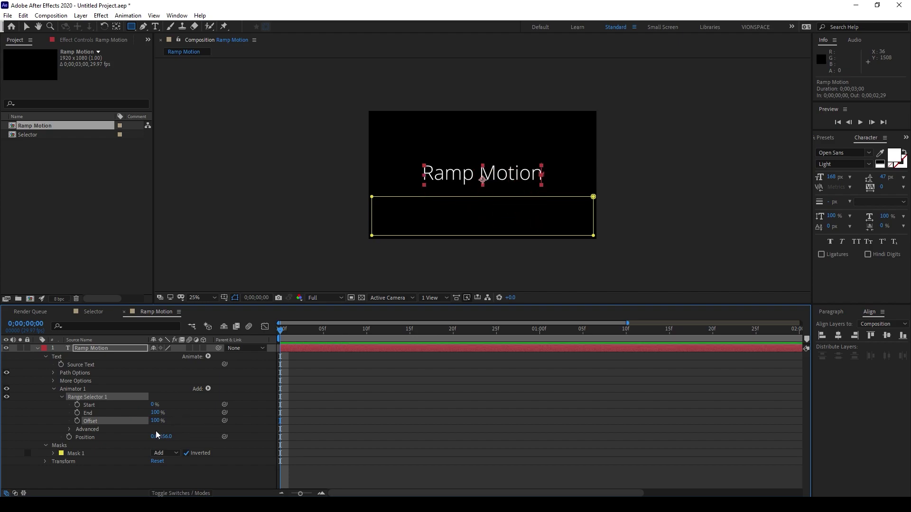
pyautogui.click(157, 421)
pyautogui.write('0')
pyautogui.press('Return')
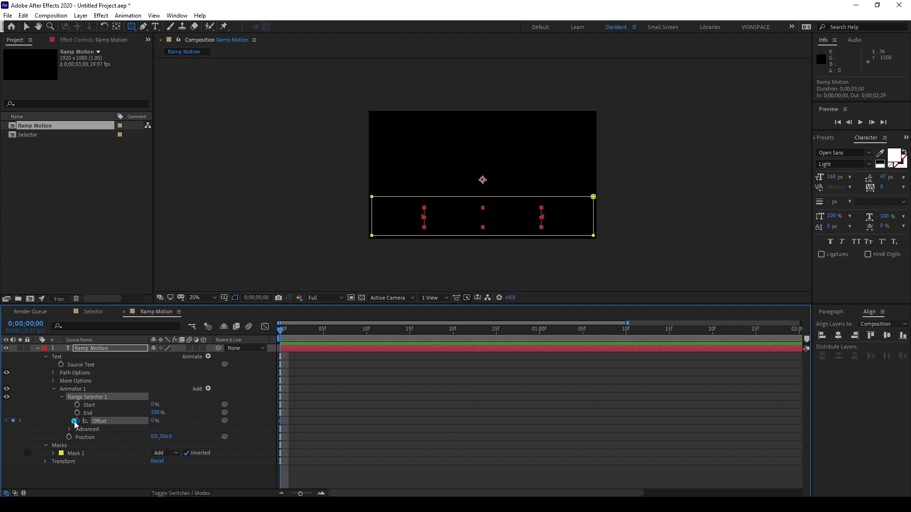
# - Add an Offset keyframe of 100% at 0;00;01;00 for Range Selector 1
pyautogui.moveTo(378, 336); pyautogui.dragTo(451, 335)
pyautogui.moveTo(541, 332); pyautogui.dragTo(538, 333)
pyautogui.click(152, 421)
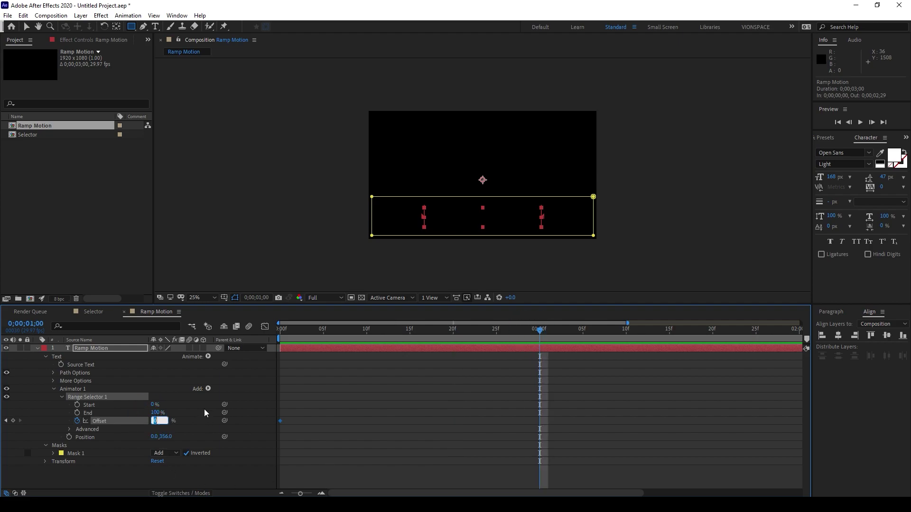
pyautogui.write('100')
pyautogui.press('Return')
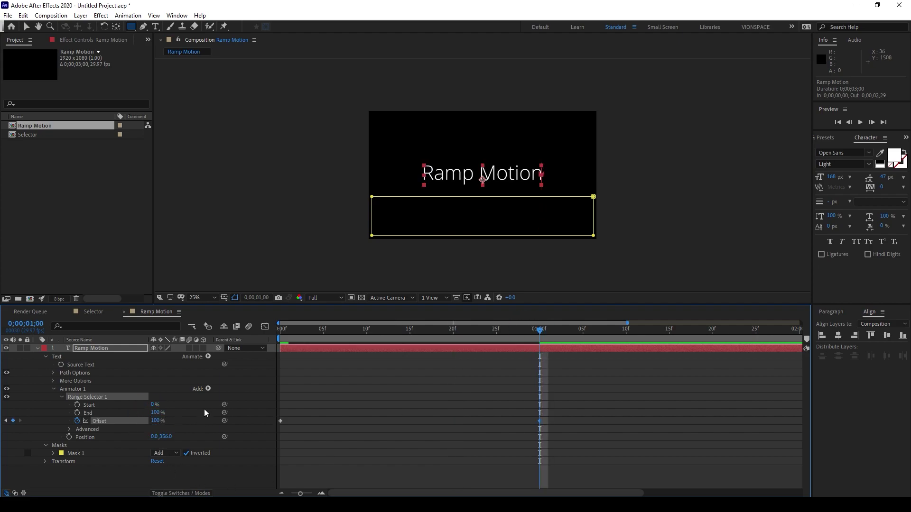
pyautogui.click(390, 449)
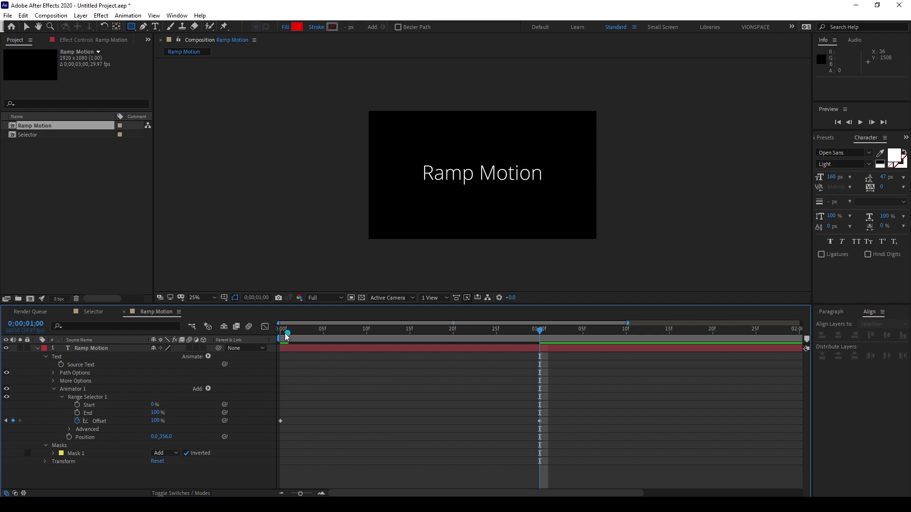
# - Preview the Ramp Motion letters' position animation from the first frame
pyautogui.press('Home')
pyautogui.press('space')
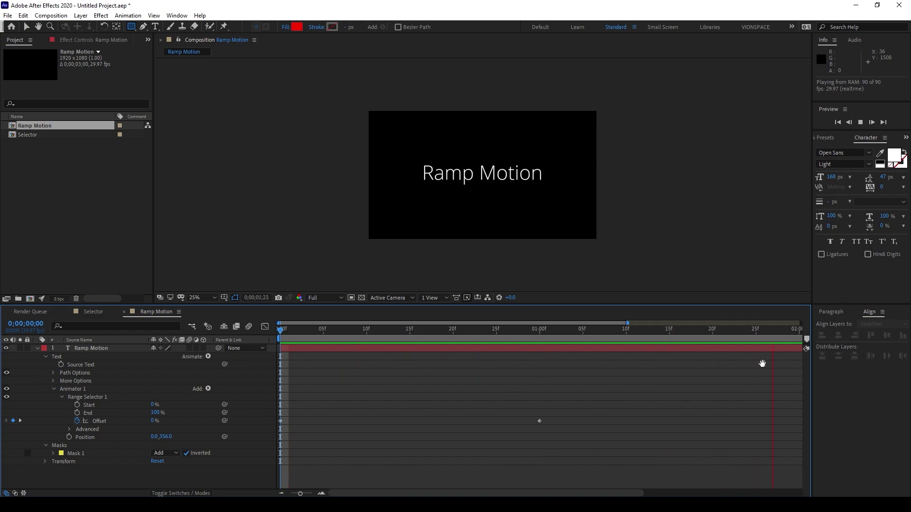
pyautogui.press('space')
# - Fit the full composition duration in the timeline, end the work area shortly after the second Offset keyframe, and preview it
pyautogui.moveTo(627, 323); pyautogui.dragTo(494, 339)
pyautogui.press('space')
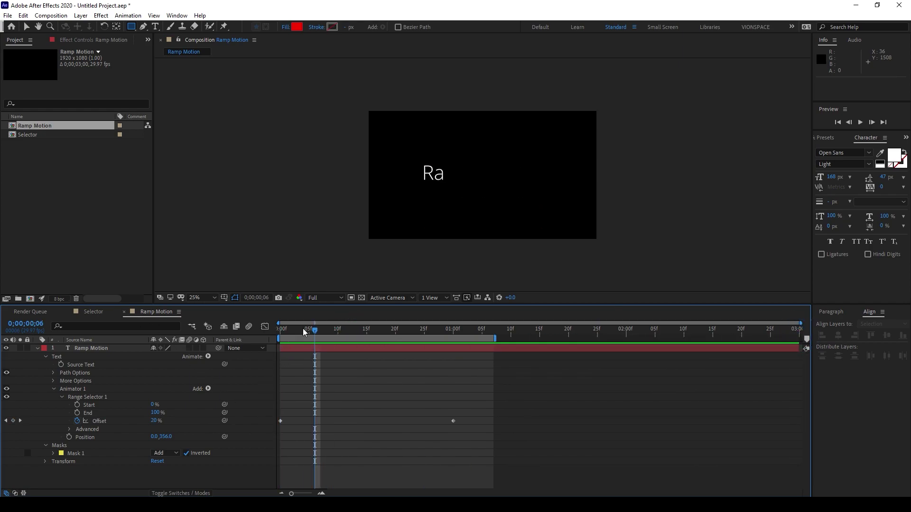
pyautogui.press('space')
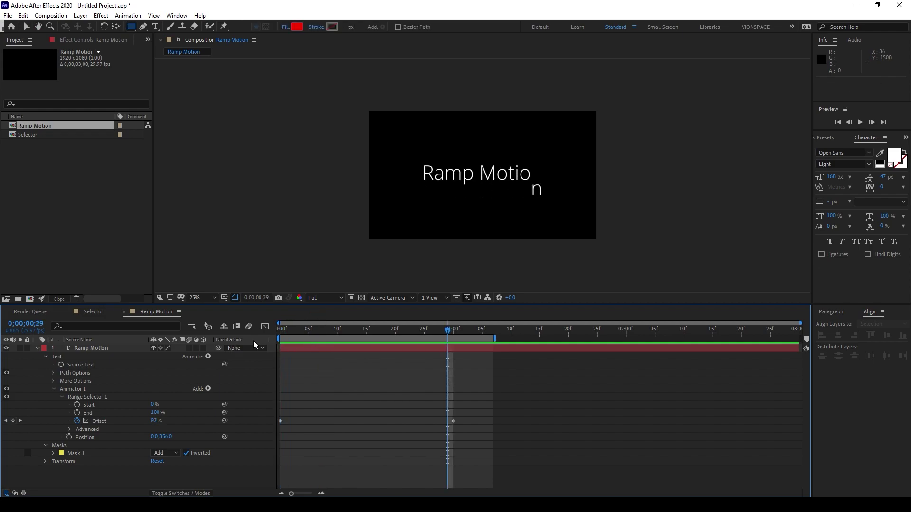
# - Reveal Range Selector 1's Advanced properties and return to the first frame
pyautogui.click(70, 429)
pyautogui.scroll(-1, 68, 429)
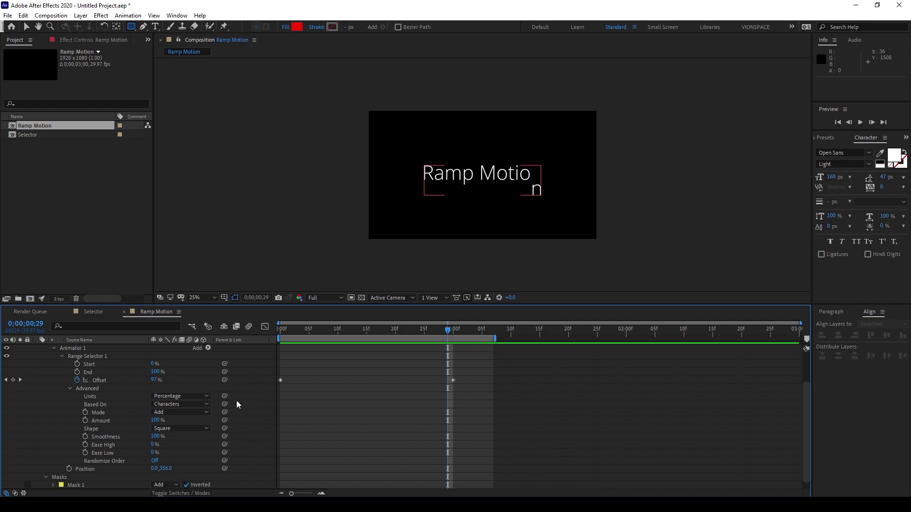
pyautogui.moveTo(309, 330); pyautogui.dragTo(98, 416)
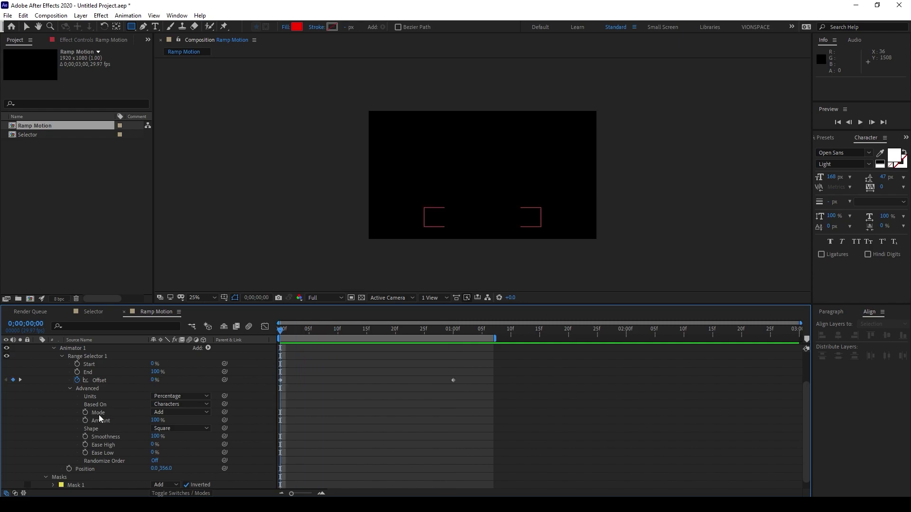
# - Try Index as Range Selector 1's Units and return Units to Percentage
pyautogui.click(181, 397)
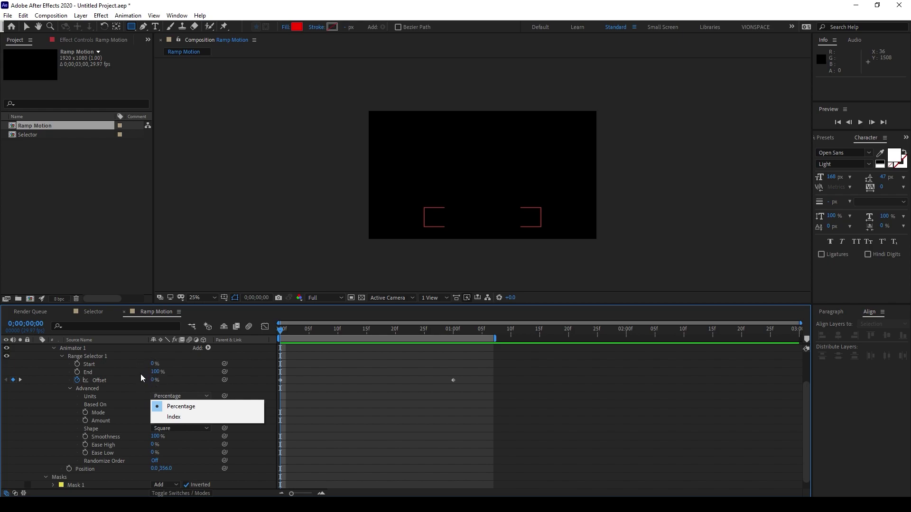
pyautogui.click(190, 417)
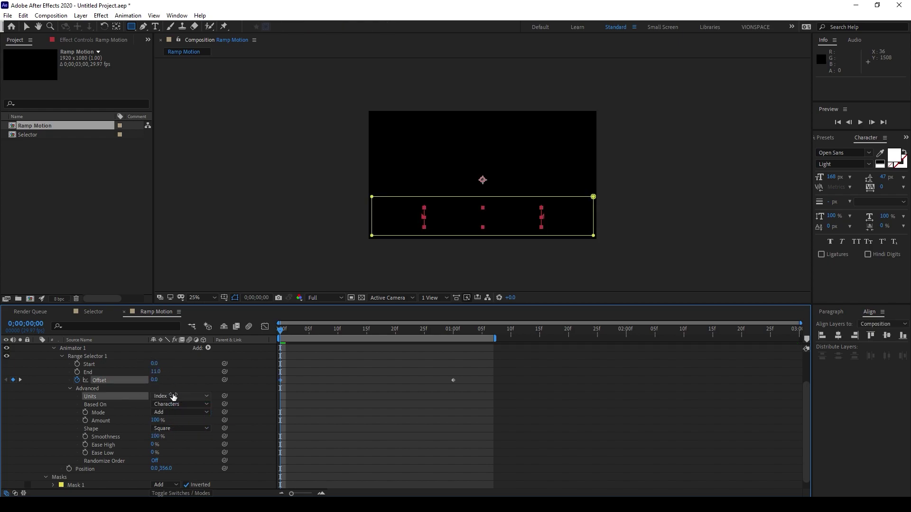
pyautogui.click(174, 396)
pyautogui.click(197, 408)
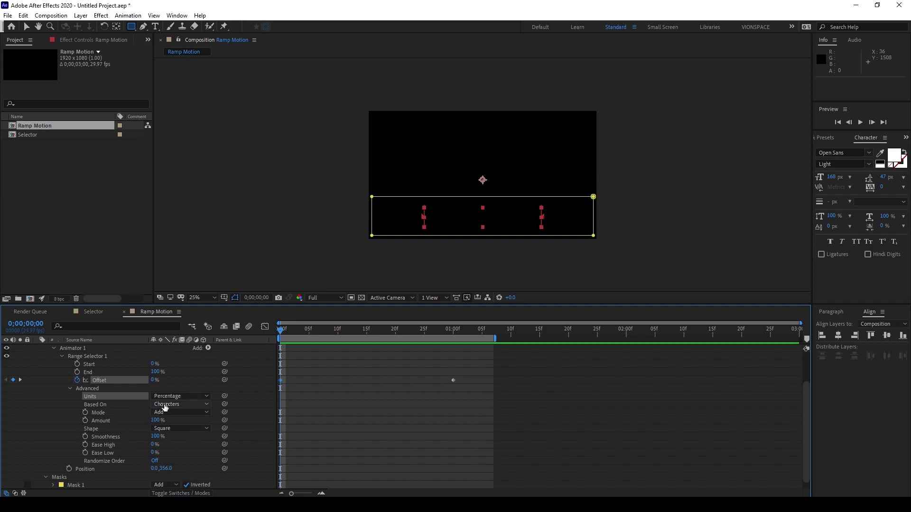
# - Preview the current reveal, try Characters Excluding Spaces as Range Selector 1's Based On option, and preview it from the first frame
pyautogui.moveTo(286, 333); pyautogui.dragTo(296, 361)
pyautogui.press('space')
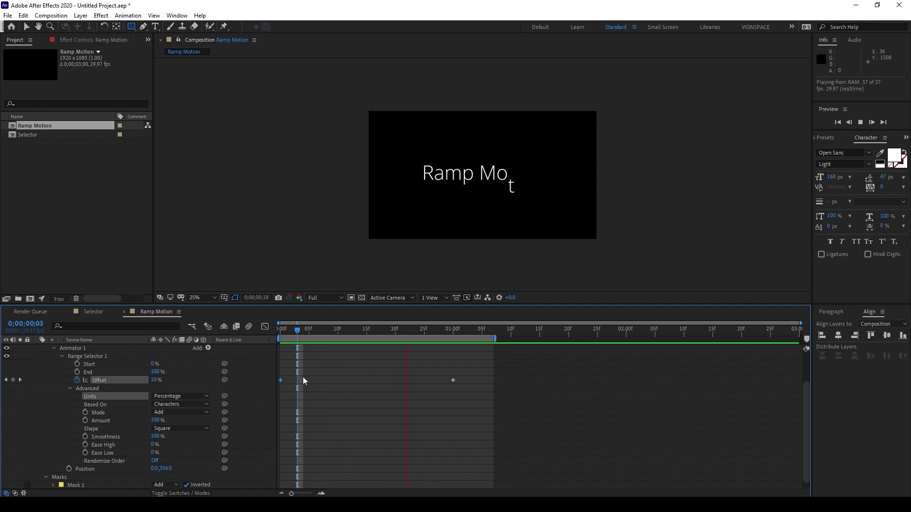
pyautogui.click(349, 328)
pyautogui.click(167, 405)
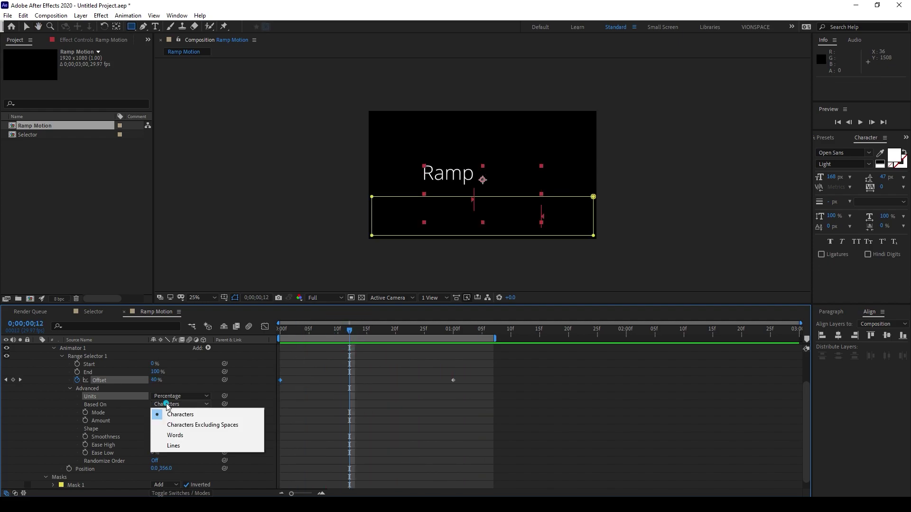
pyautogui.click(193, 425)
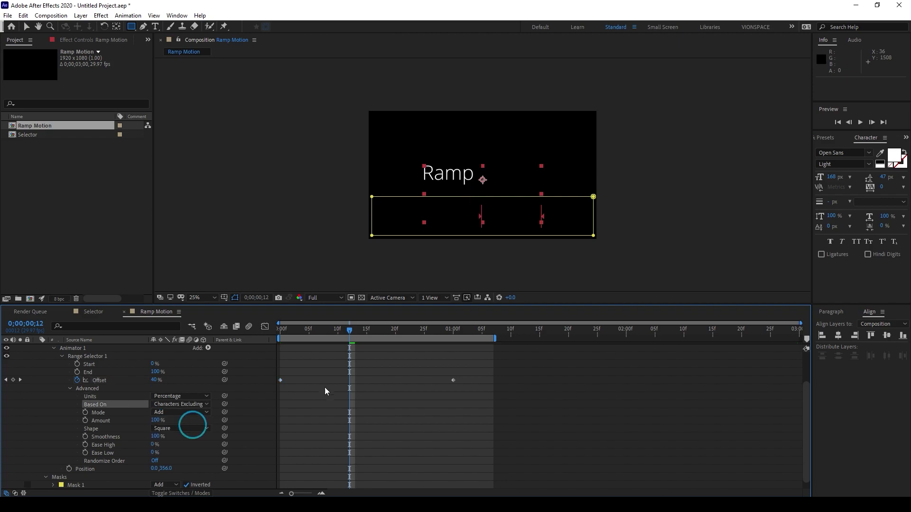
pyautogui.moveTo(307, 328); pyautogui.dragTo(253, 334)
pyautogui.press('space')
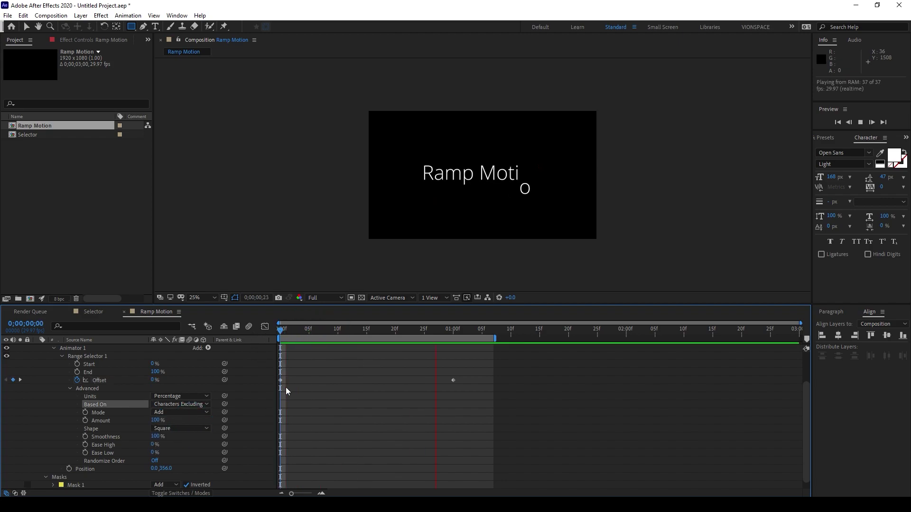
pyautogui.press('space')
# - Try Words as Range Selector 1's Based On option and preview the word-by-word reveal from the first frame
pyautogui.click(181, 404)
pyautogui.click(196, 432)
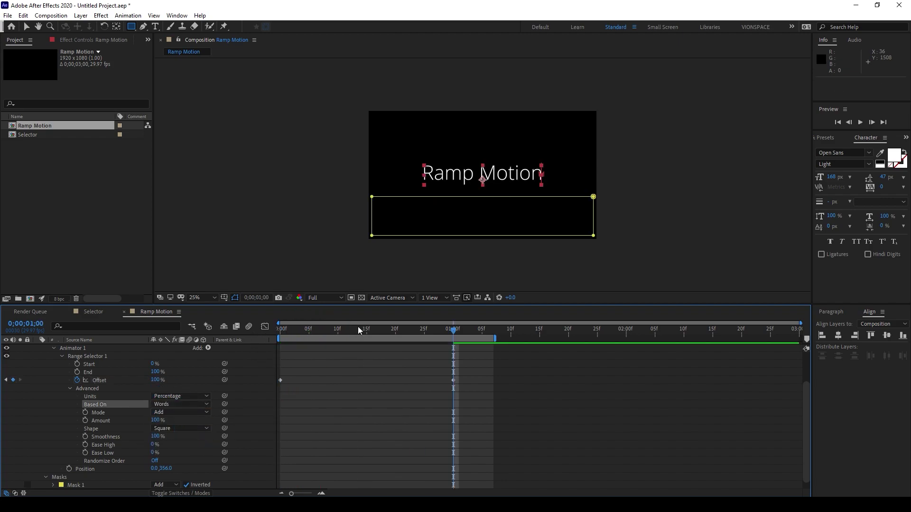
pyautogui.moveTo(359, 326); pyautogui.dragTo(252, 337)
pyautogui.press('space')
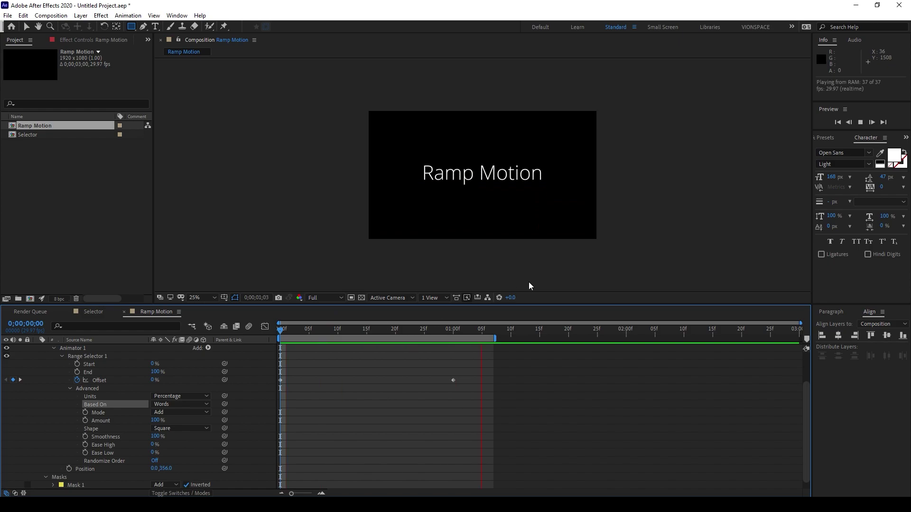
pyautogui.click(320, 328)
pyautogui.press('space')
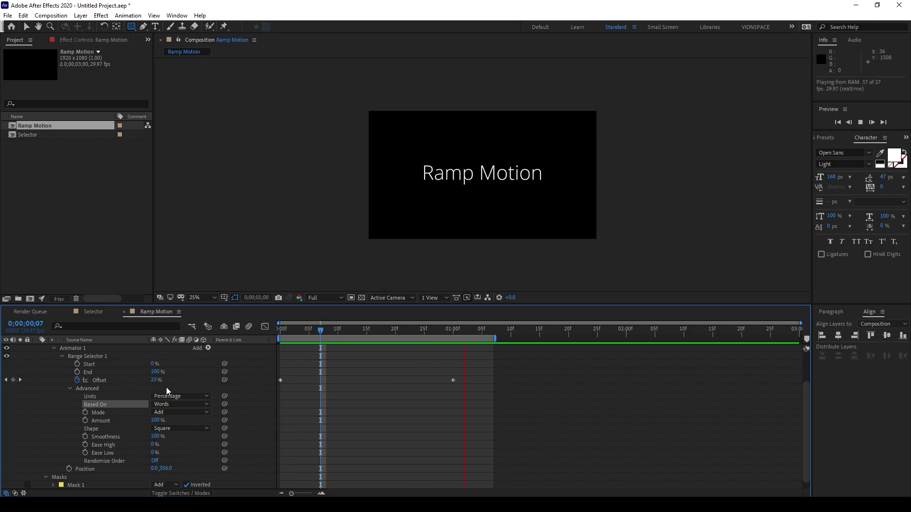
pyautogui.press('space')
# - Try Lines as Range Selector 1's Based On option with a preview, and return Based On to Characters and preview again
pyautogui.click(181, 404)
pyautogui.click(179, 446)
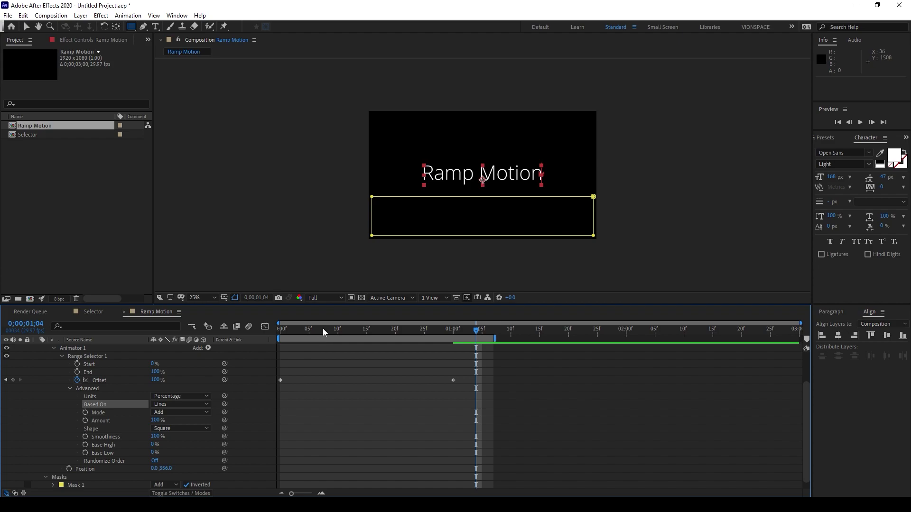
pyautogui.moveTo(322, 328); pyautogui.dragTo(246, 336)
pyautogui.press('space')
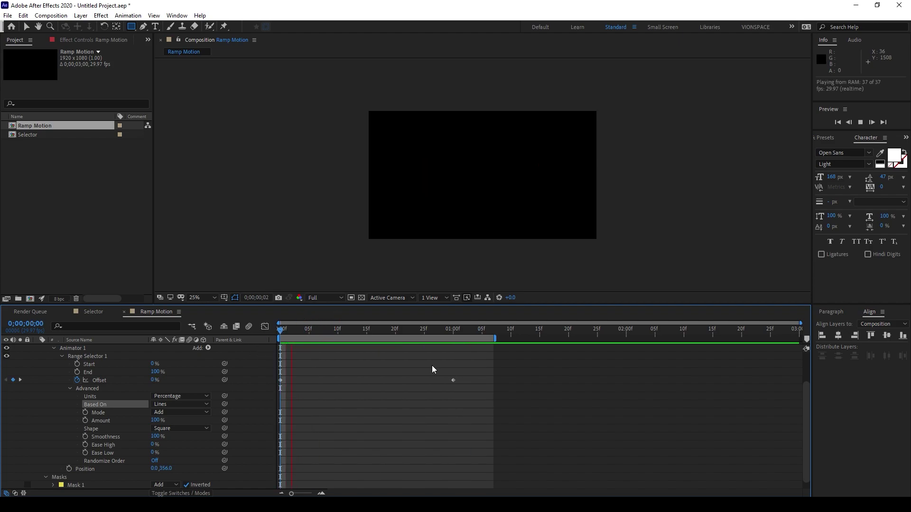
pyautogui.press('space')
pyautogui.click(180, 404)
pyautogui.click(201, 416)
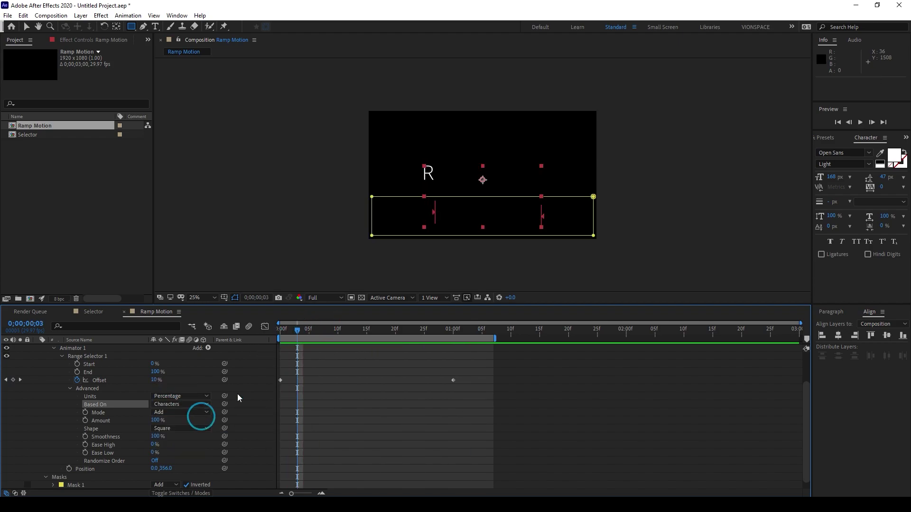
pyautogui.press('space')
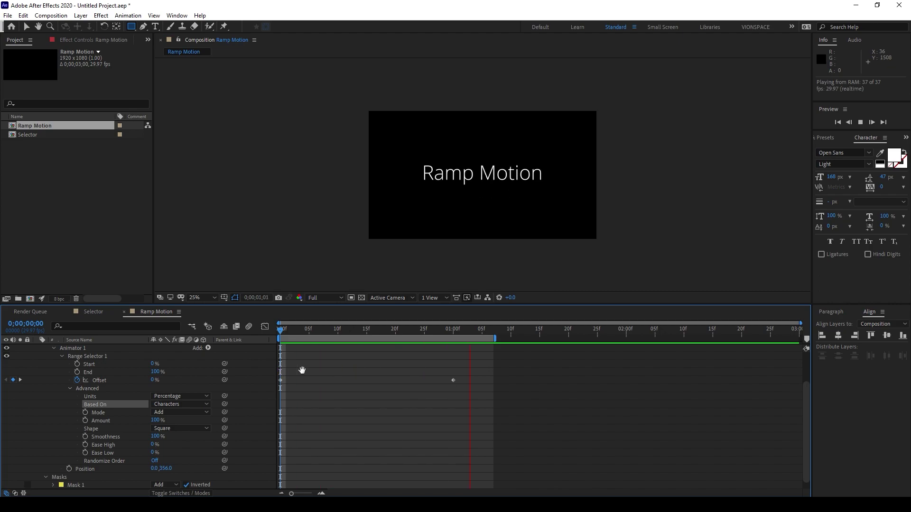
pyautogui.press('space')
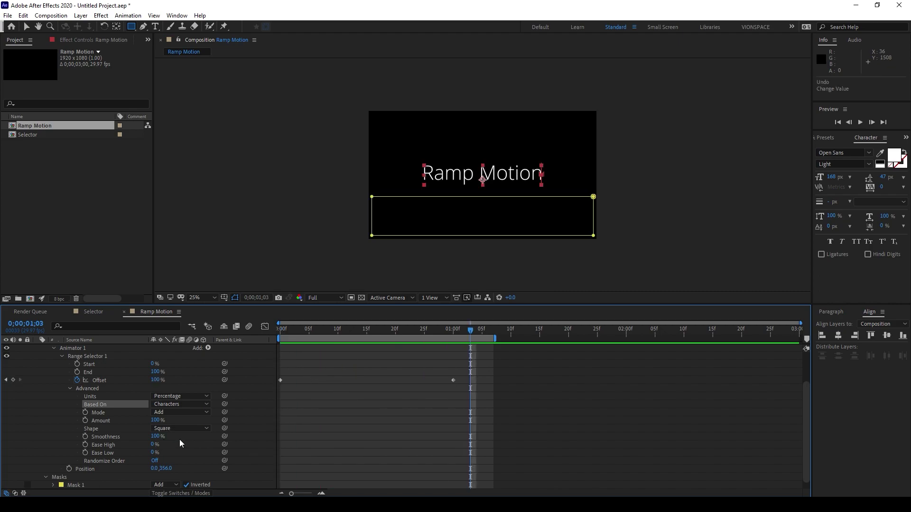
# - Set Range Selector 1's Shape to Ramp Up and preview the animation from the first frame
pyautogui.click(173, 428)
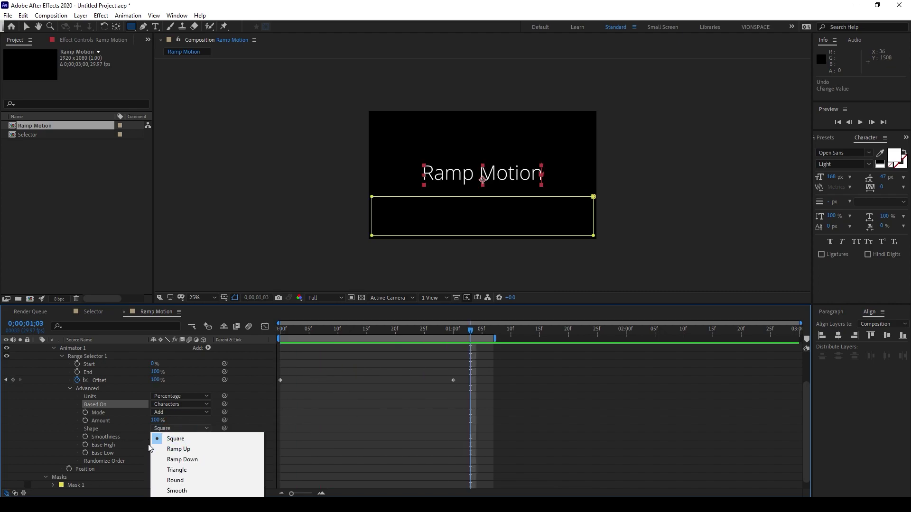
pyautogui.click(175, 451)
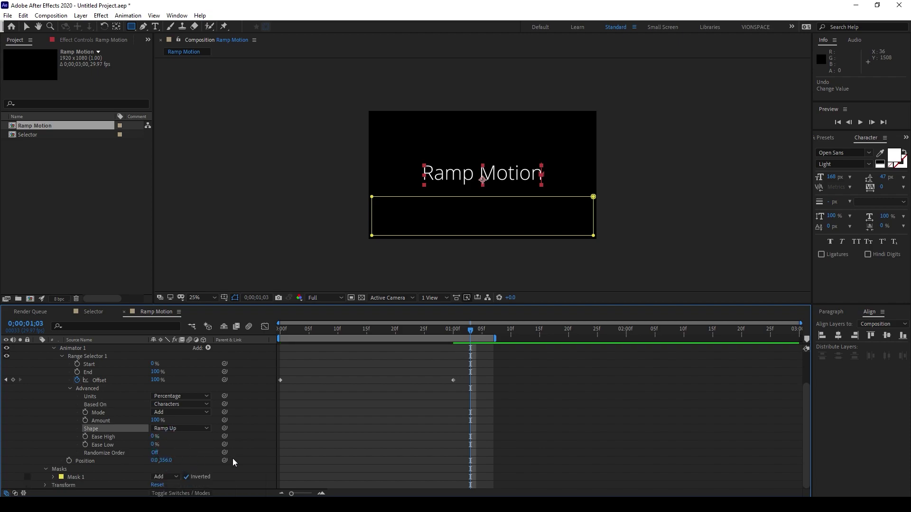
pyautogui.moveTo(338, 329); pyautogui.dragTo(245, 346)
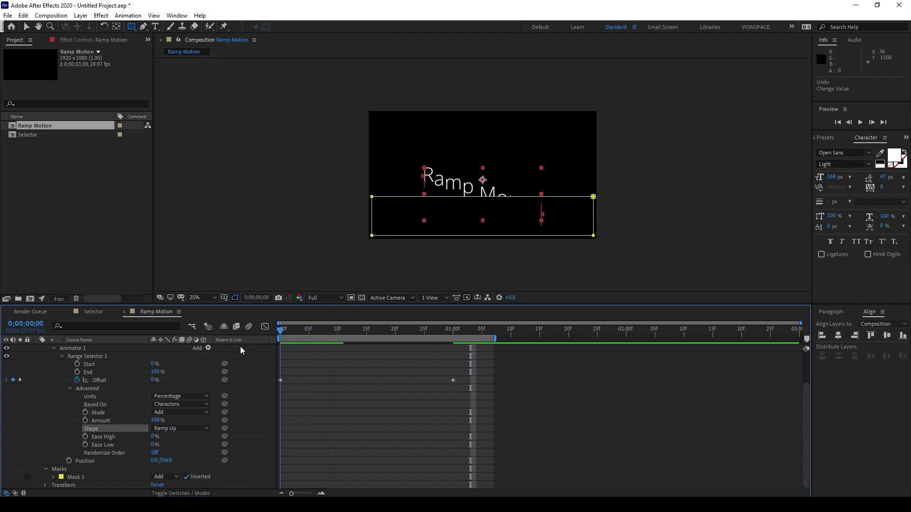
pyautogui.press('space')
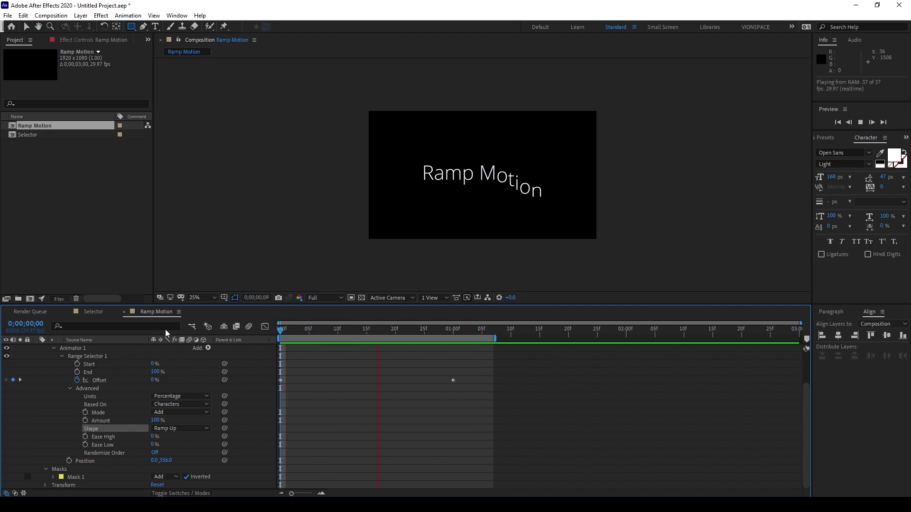
pyautogui.press('space')
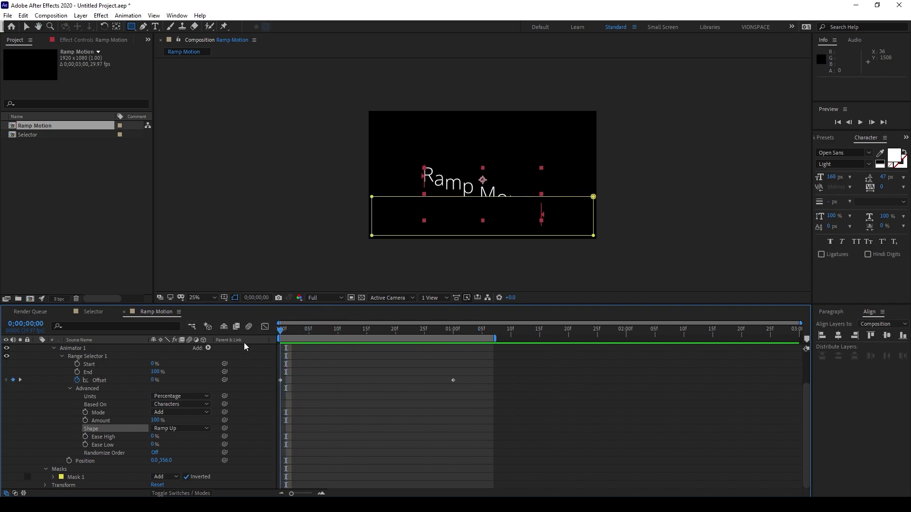
pyautogui.press('space')
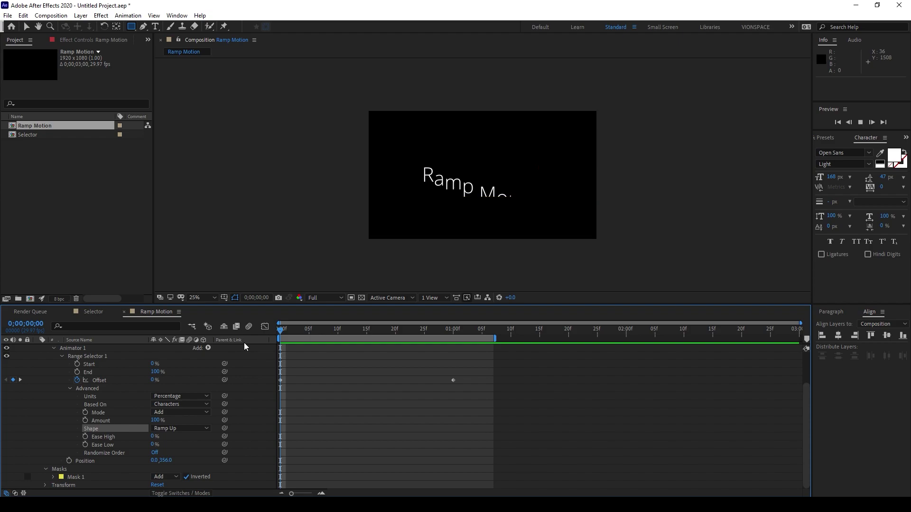
pyautogui.press('space')
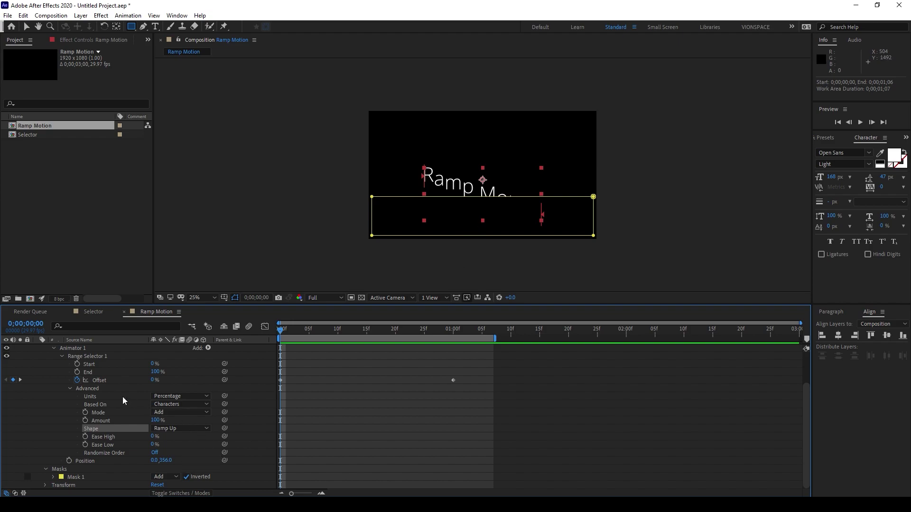
# - Set the first Offset keyframe to -100% and preview the Ramp Up reveal
pyautogui.click(152, 380)
pyautogui.write('-100')
pyautogui.press('Return')
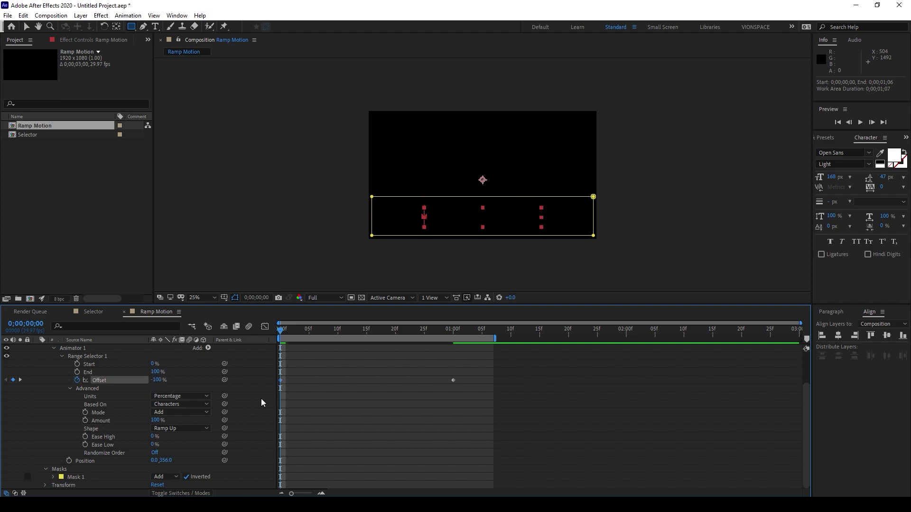
pyautogui.click(347, 412)
pyautogui.press('space')
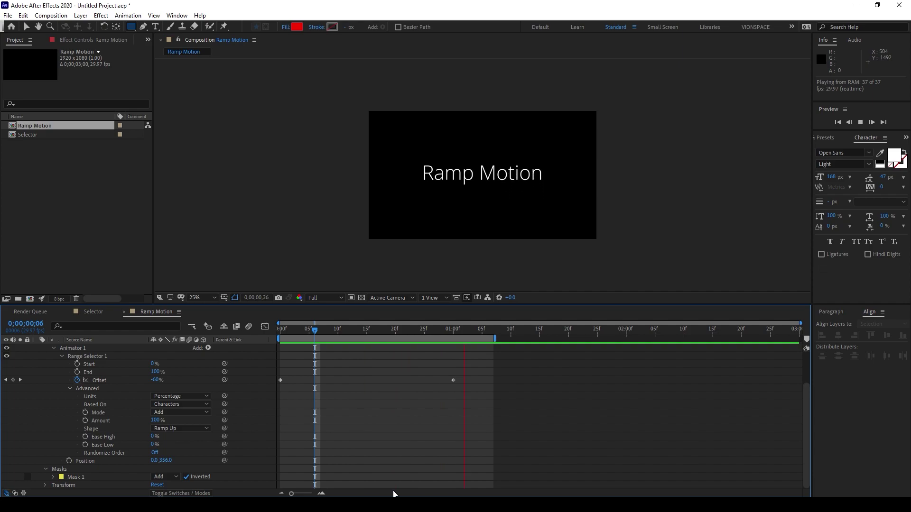
# - Inspect the last letters near frame 27, and set Range Selector 1's Ease High to 10% and Ease Low to 100%
pyautogui.moveTo(299, 326); pyautogui.dragTo(429, 348)
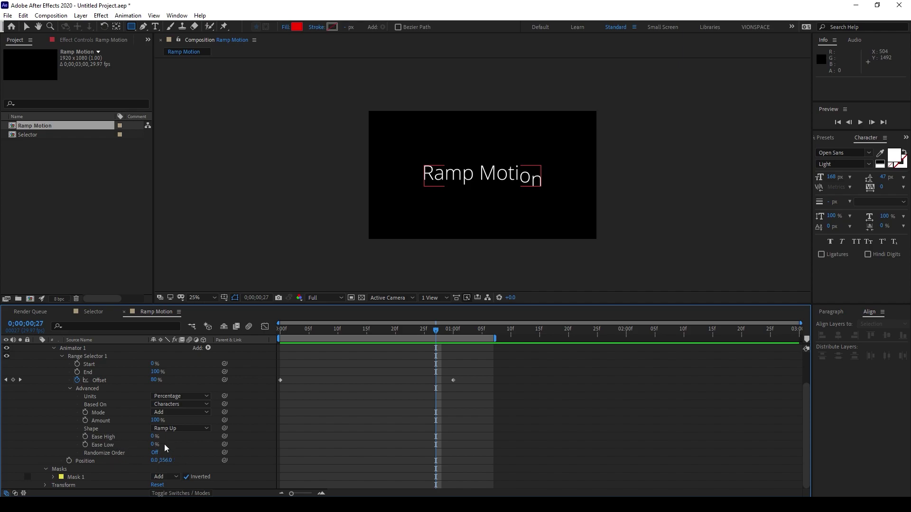
pyautogui.click(153, 437)
pyautogui.write('10')
pyautogui.press('Return')
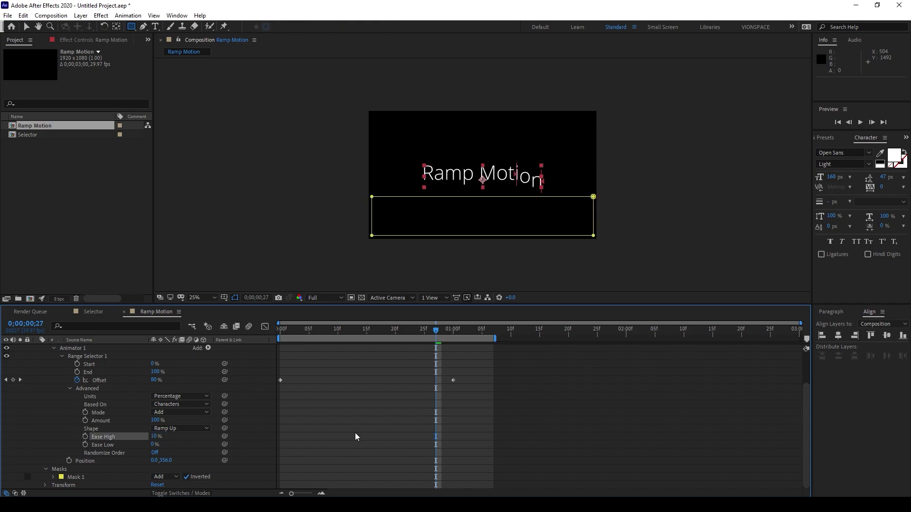
pyautogui.click(156, 444)
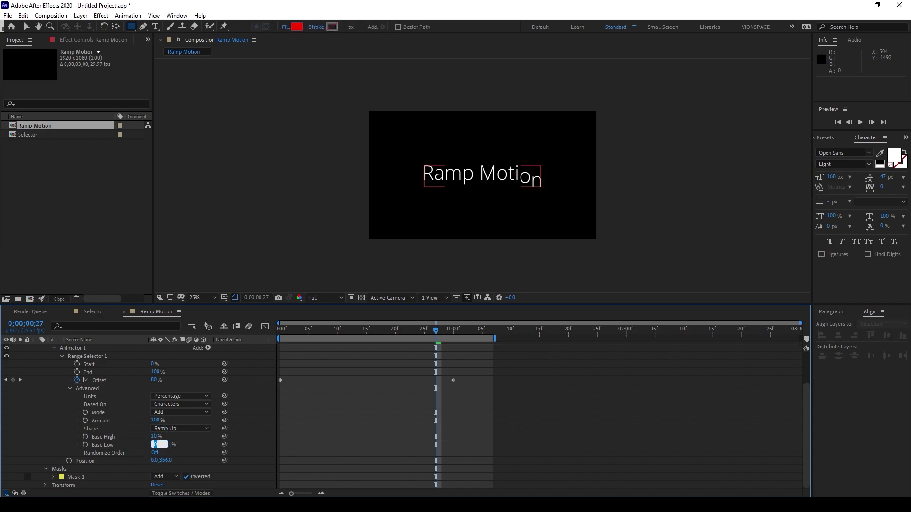
pyautogui.write('100')
pyautogui.press('Return')
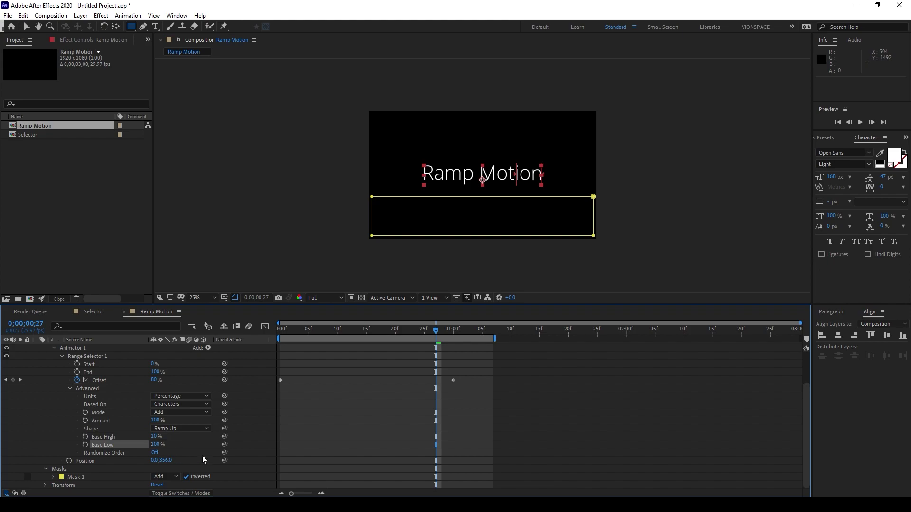
# - Preview the eased Ramp Up text animation from the first frame
pyautogui.moveTo(291, 341); pyautogui.dragTo(282, 388)
pyautogui.press('space')
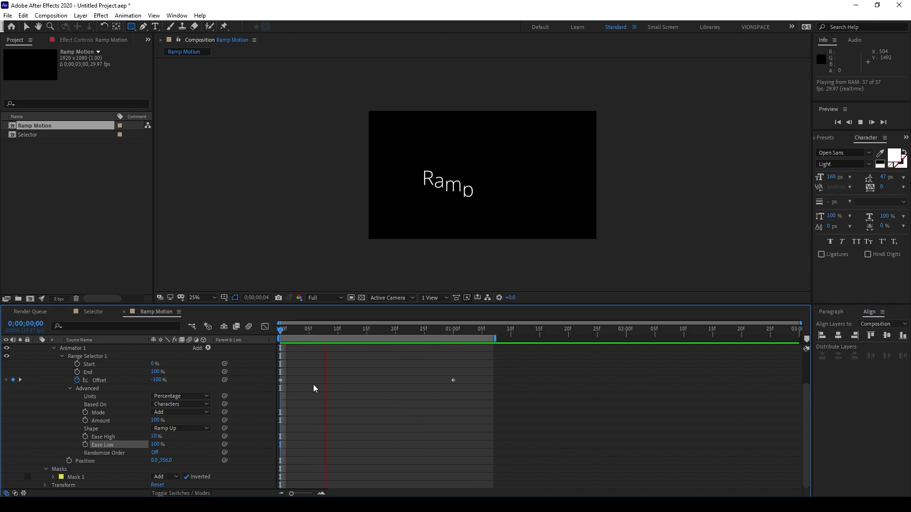
pyautogui.press('space')
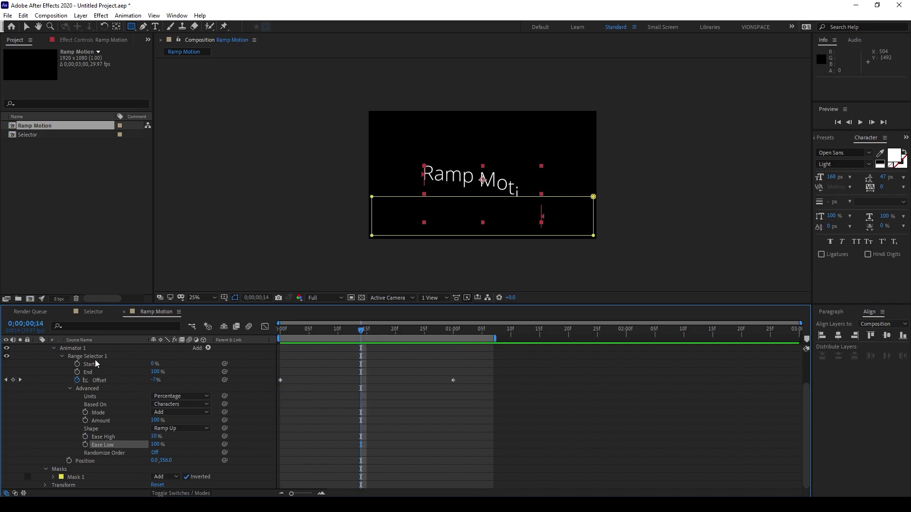
# - Collapse Range Selector 1 and Animator 1, and rename the animator as Ramp Up
pyautogui.click(80, 356)
pyautogui.click(62, 356)
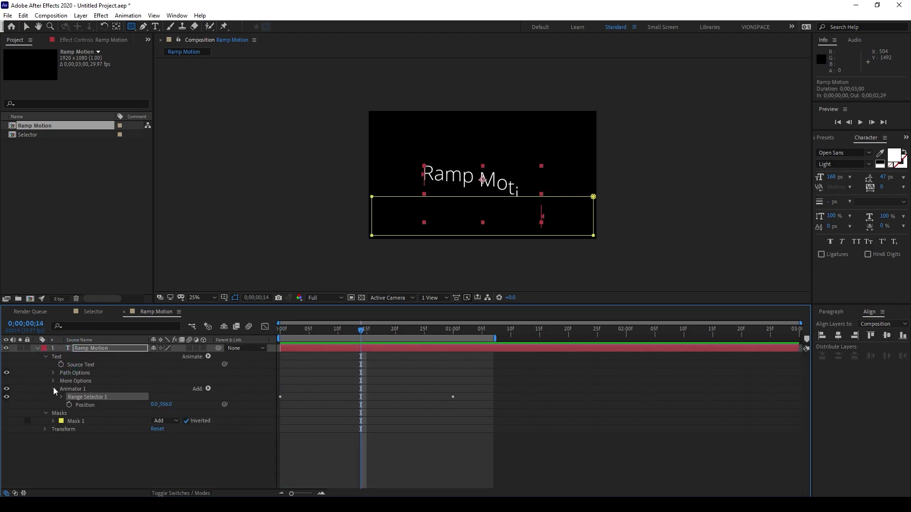
pyautogui.click(53, 389)
pyautogui.click(72, 390)
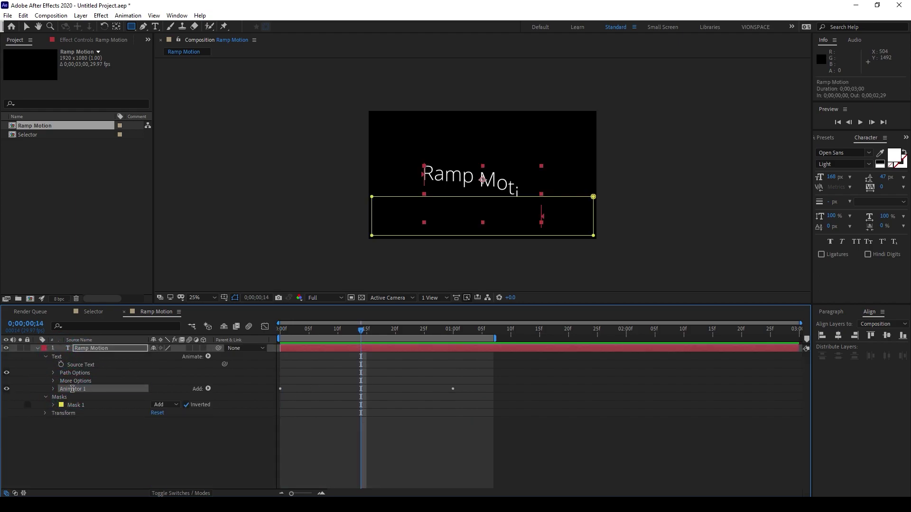
pyautogui.press('Return')
pyautogui.write('Ramp U')
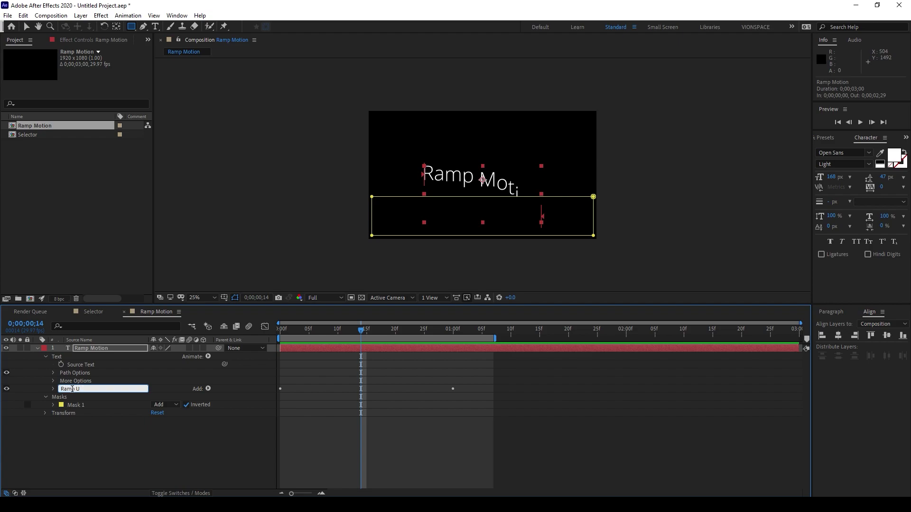
pyautogui.write('p')
pyautogui.press('Return')
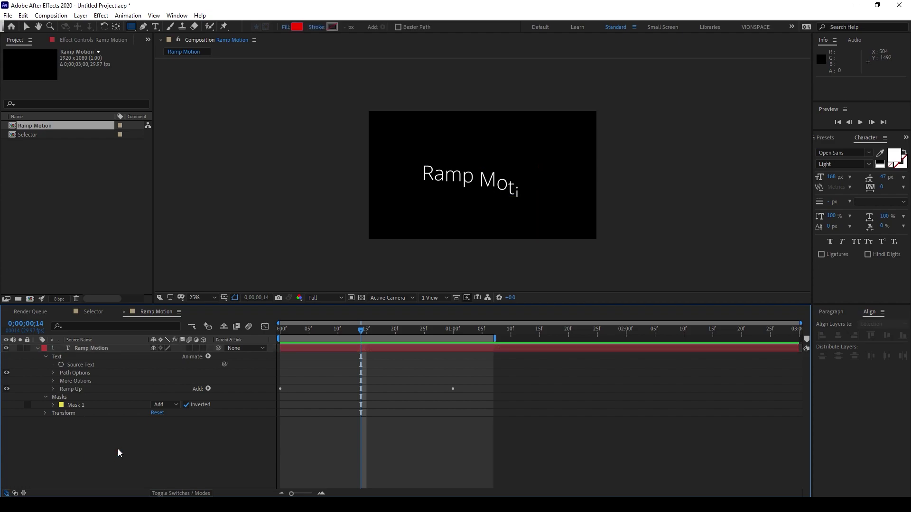
# - Duplicate the Ramp Up animator and rename the copy as Rump Down
pyautogui.hotkey('ctrl', 'd')
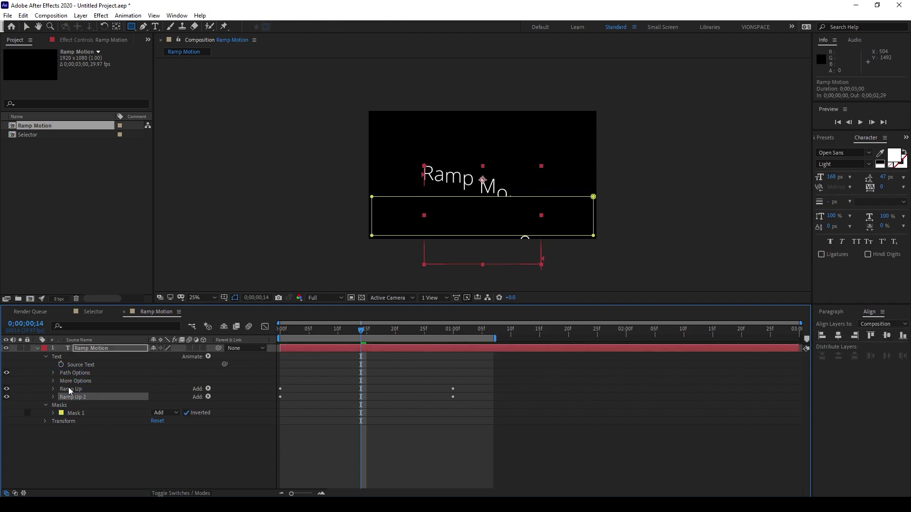
pyautogui.click(81, 400)
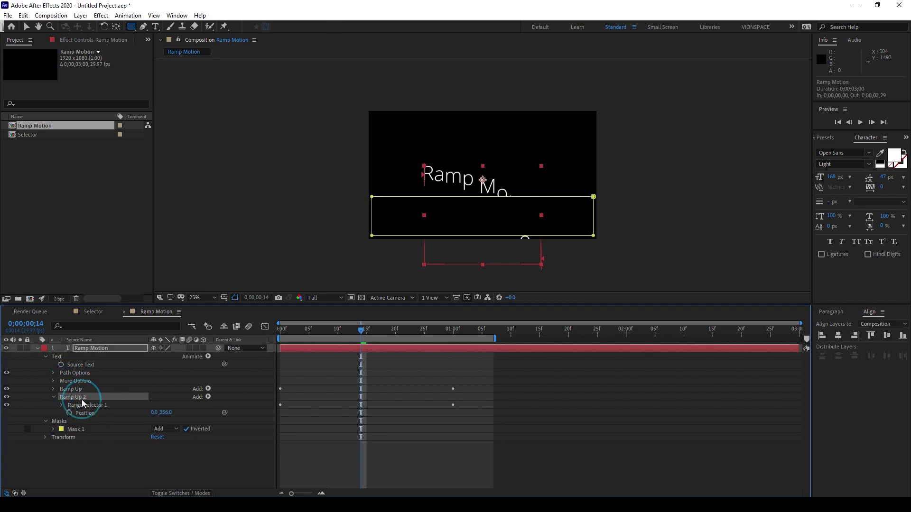
pyautogui.click(52, 397)
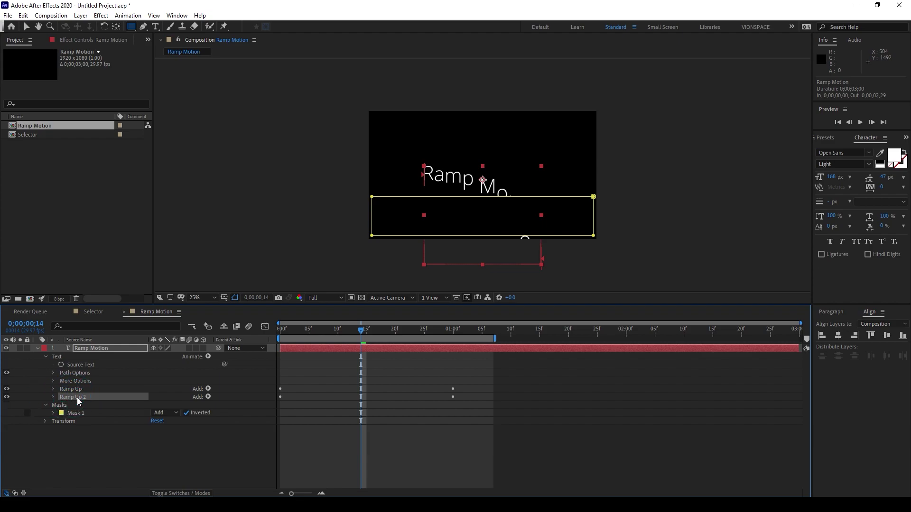
pyautogui.press('Return')
pyautogui.write('Rump Down')
pyautogui.click(86, 440)
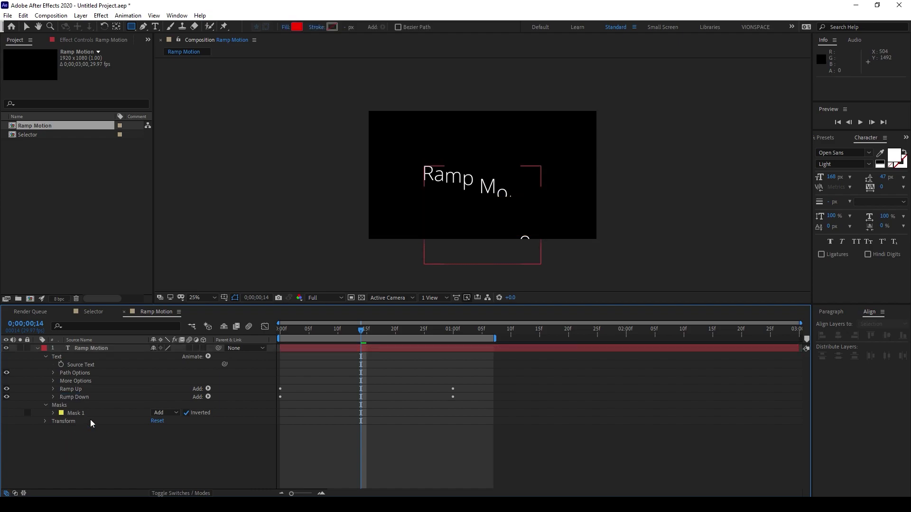
# - Set the Shape of the Rump Down animator's Range Selector 1 to Ramp Down and preview the text animation
pyautogui.click(68, 399)
pyautogui.click(55, 398)
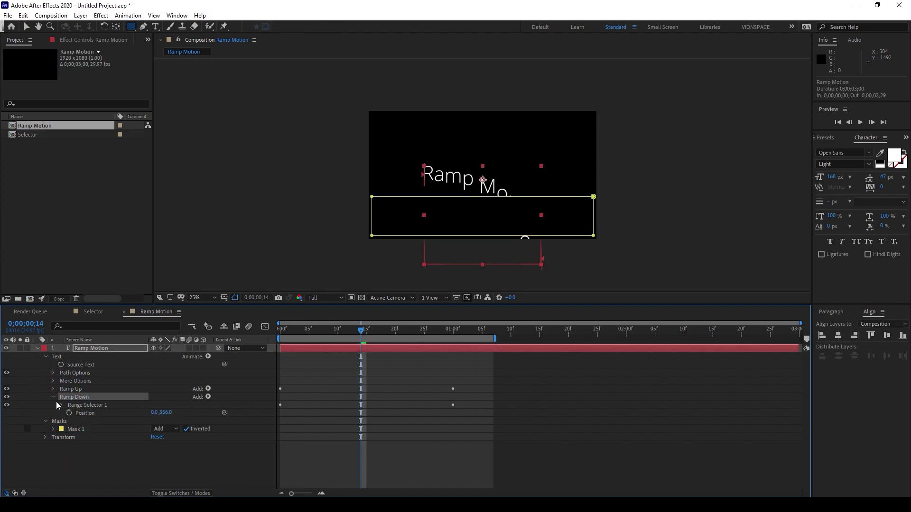
pyautogui.click(60, 407)
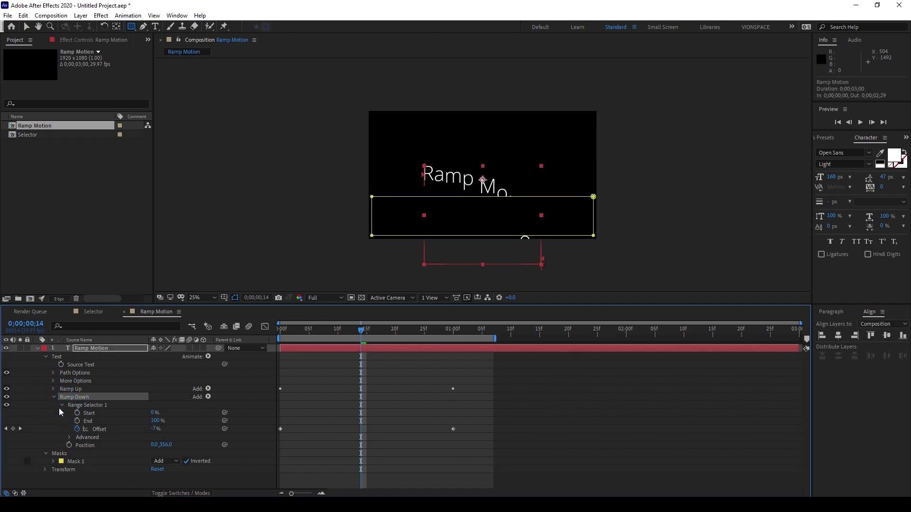
pyautogui.click(69, 438)
pyautogui.scroll(-1, 67, 437)
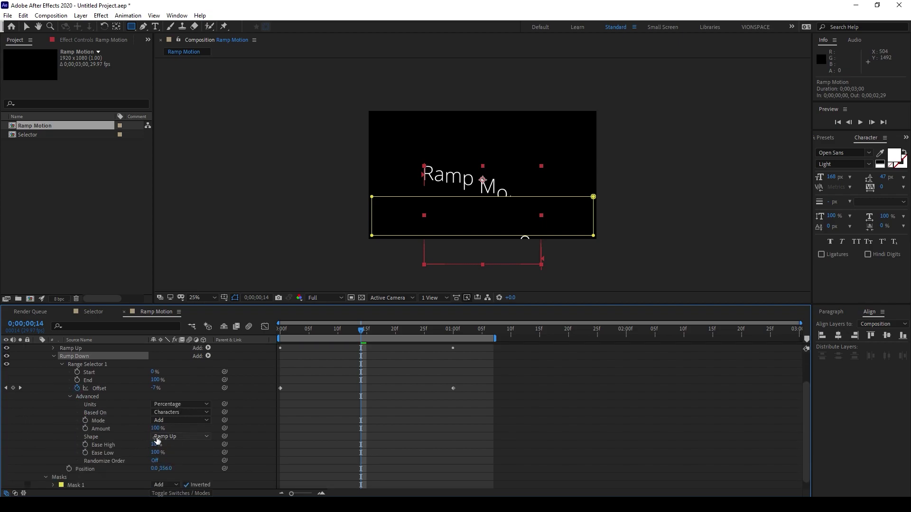
pyautogui.click(179, 437)
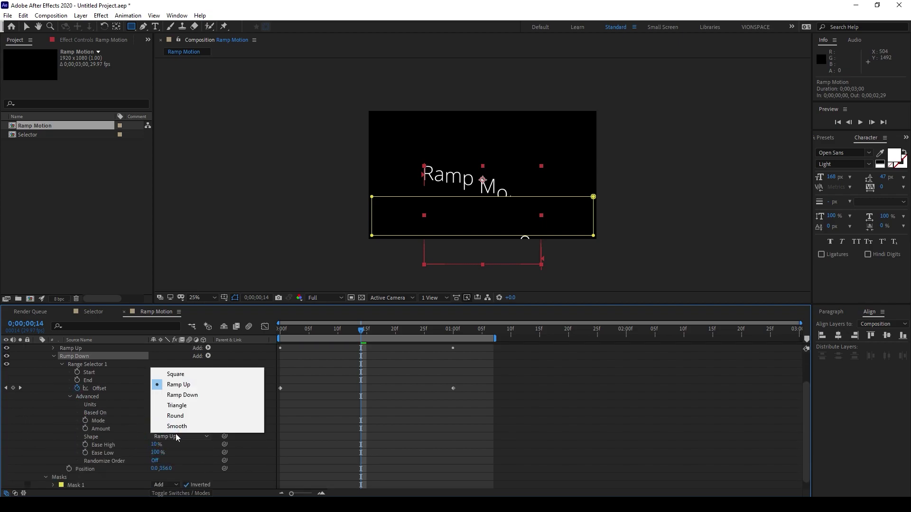
pyautogui.click(190, 398)
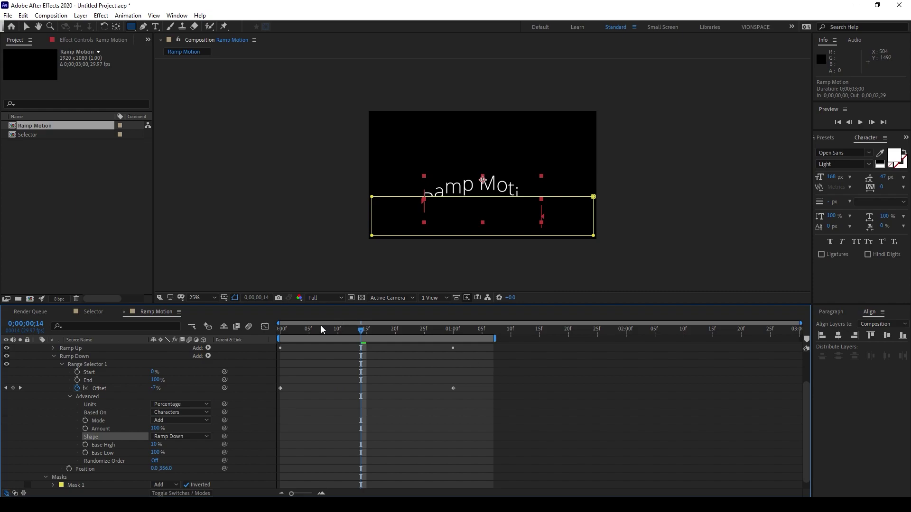
pyautogui.press('space')
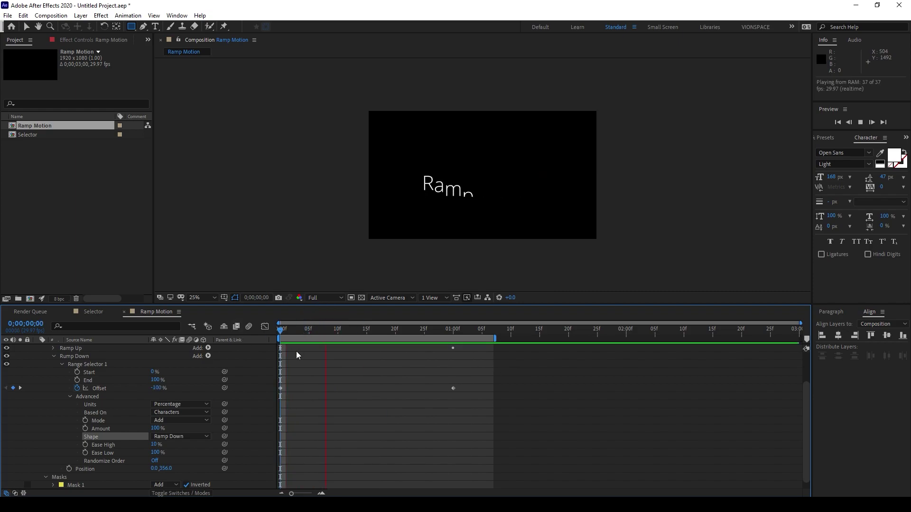
pyautogui.click(311, 347)
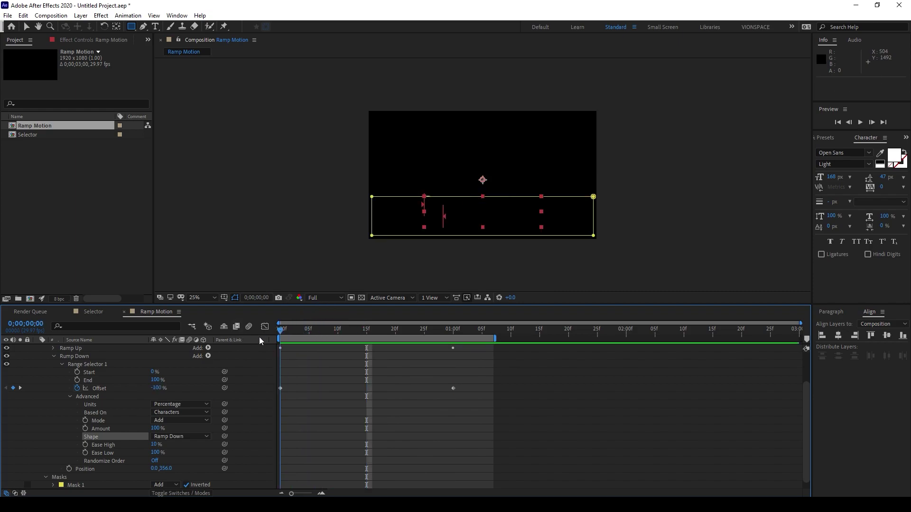
# - Extend the work area to the composition's end and move Rump Down's Offset keyframes to 1 and 2 seconds
pyautogui.moveTo(496, 336); pyautogui.dragTo(801, 336)
pyautogui.moveTo(482, 381); pyautogui.dragTo(453, 386)
pyautogui.moveTo(435, 329); pyautogui.dragTo(433, 369)
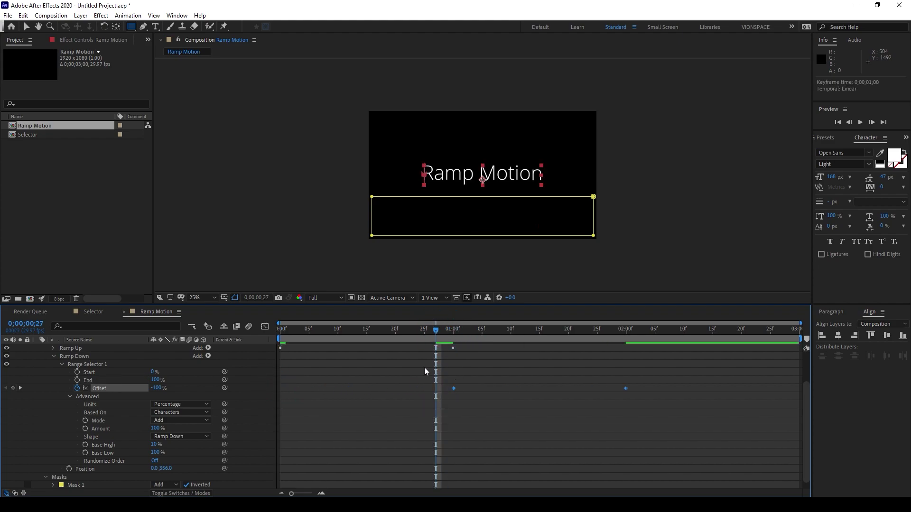
# - Show only the Ramp Motion layer's keyframed properties and examine the two pairs of Offset keyframes
pyautogui.scroll(2, 87, 358)
pyautogui.click(89, 350)
pyautogui.press('u')
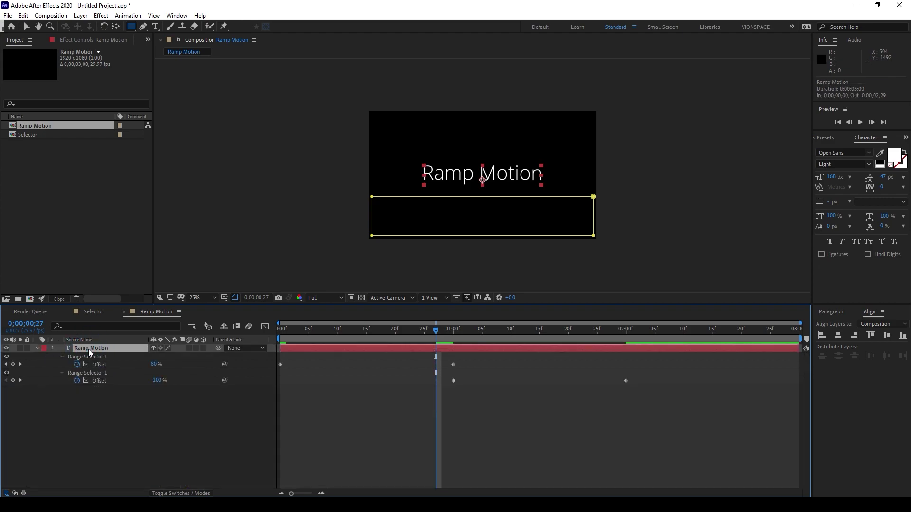
pyautogui.click(446, 441)
pyautogui.moveTo(475, 361); pyautogui.dragTo(271, 370)
pyautogui.moveTo(447, 413)
pyautogui.mouseDown()
pyautogui.moveTo(461, 390)
pyautogui.moveTo(626, 372)
pyautogui.mouseUp()
pyautogui.click(603, 418)
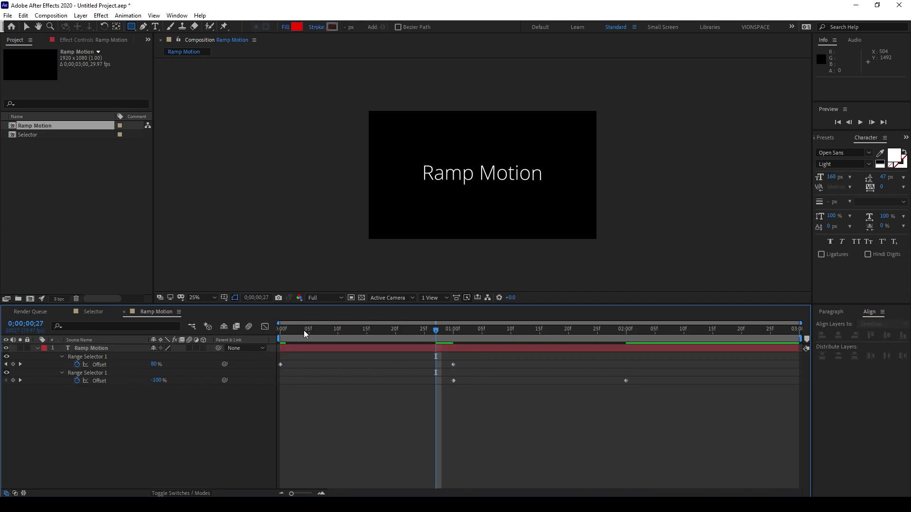
# - Preview the animation, and shift the second selector's Offset keyframe pair to start at 0;00;01;20 for a longer pause before the exit
pyautogui.press('Home')
pyautogui.press('space')
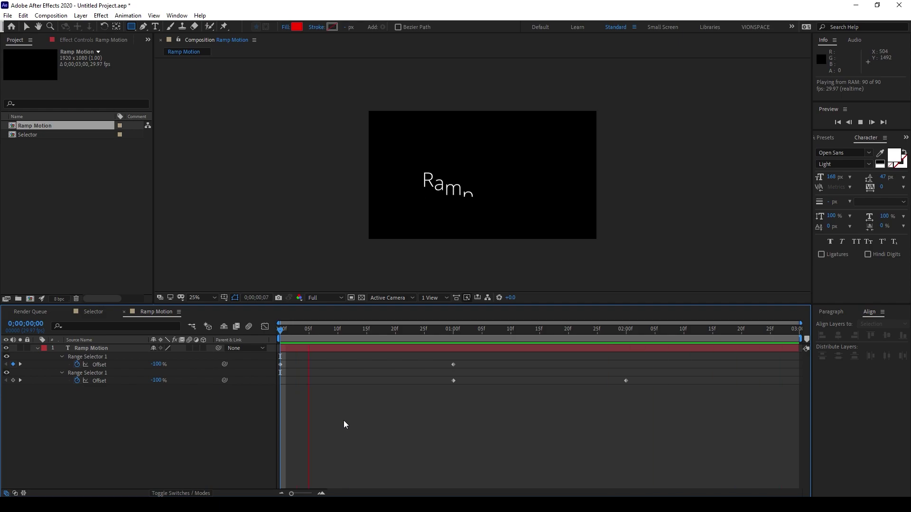
pyautogui.moveTo(652, 374); pyautogui.dragTo(571, 383)
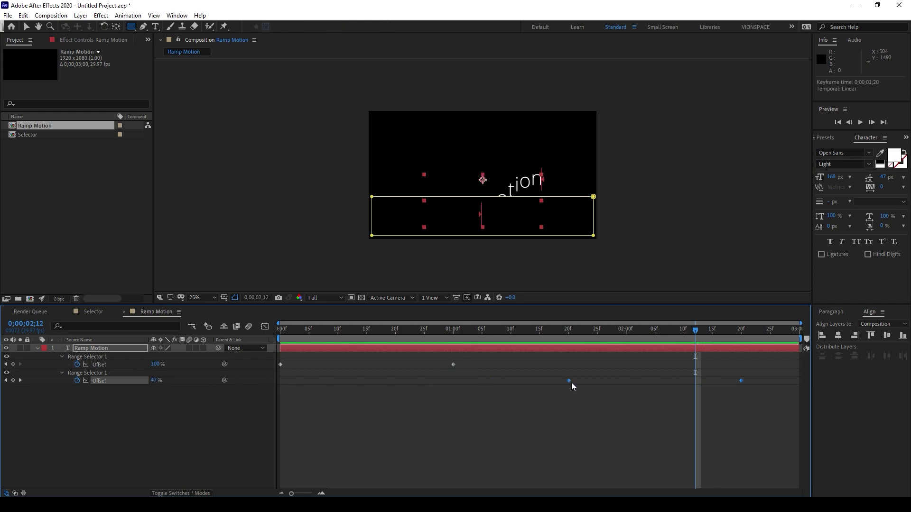
pyautogui.press('space')
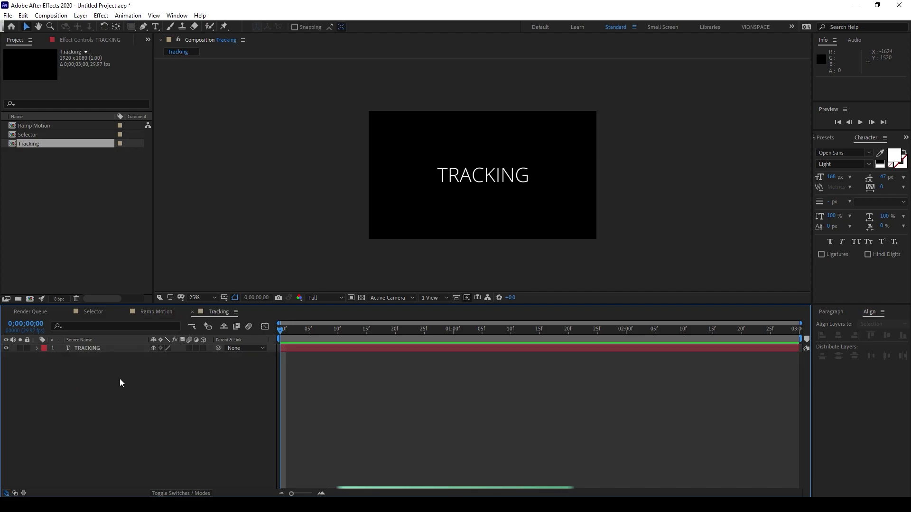
# - Add a Tracking animator to the TRACKING text layer in the Tracking composition and rename the animator as Tracking
pyautogui.click(33, 346)
pyautogui.click(36, 348)
pyautogui.click(208, 357)
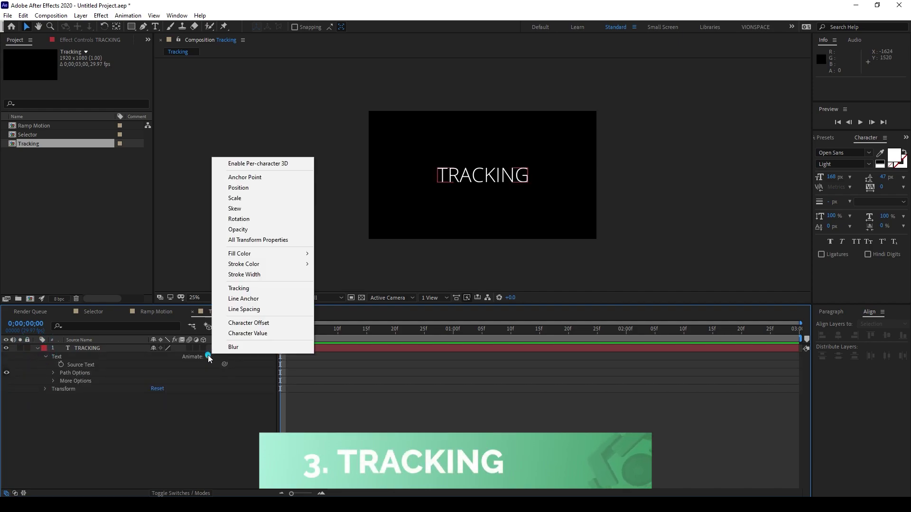
pyautogui.click(257, 290)
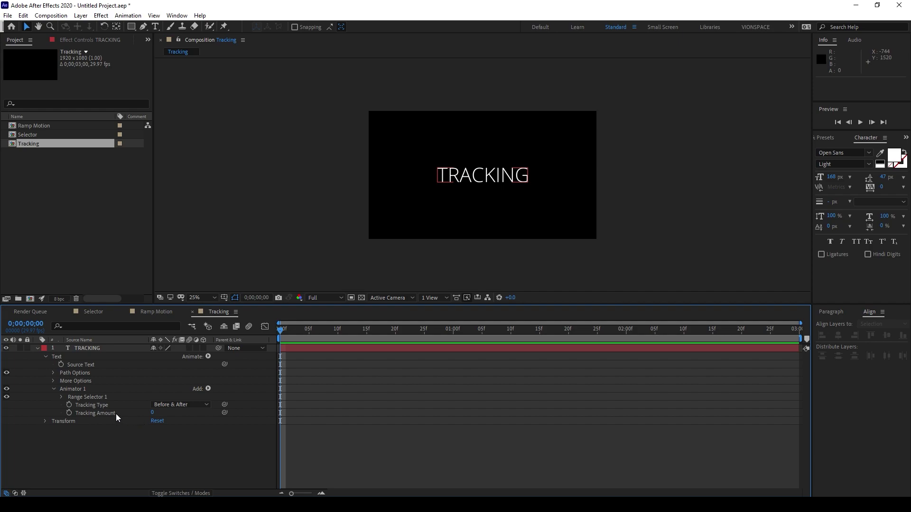
pyautogui.click(71, 389)
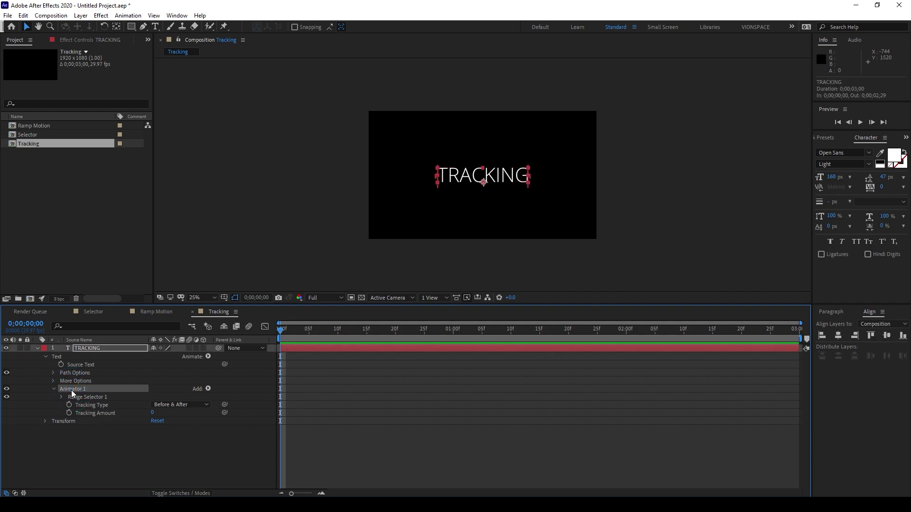
pyautogui.press('Return')
pyautogui.write('Tracking')
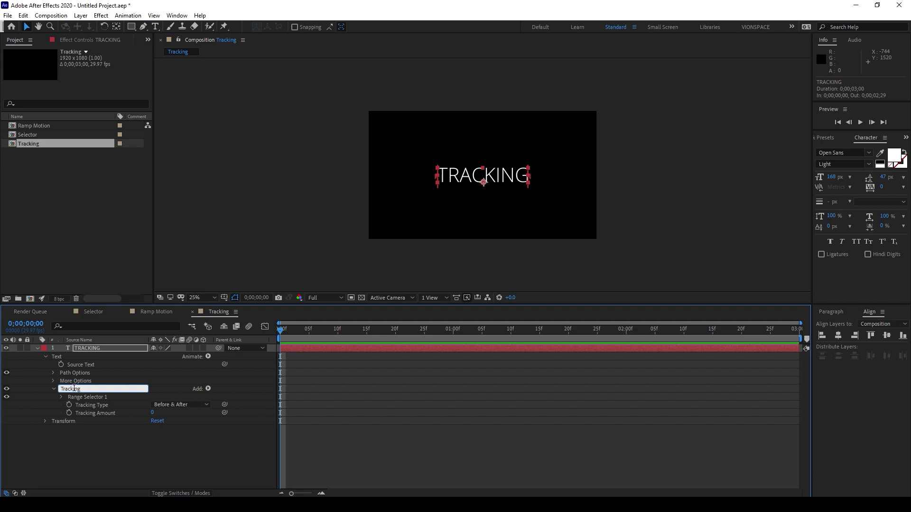
pyautogui.click(167, 451)
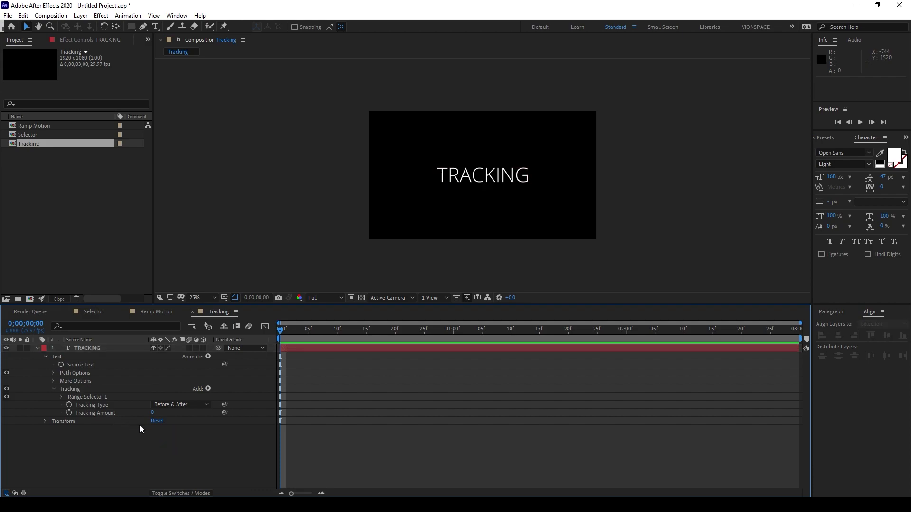
# - Keyframe the Tracking Amount at 150 on the first frame and at 15 at 0;00;01;15
pyautogui.moveTo(152, 414); pyautogui.dragTo(201, 421)
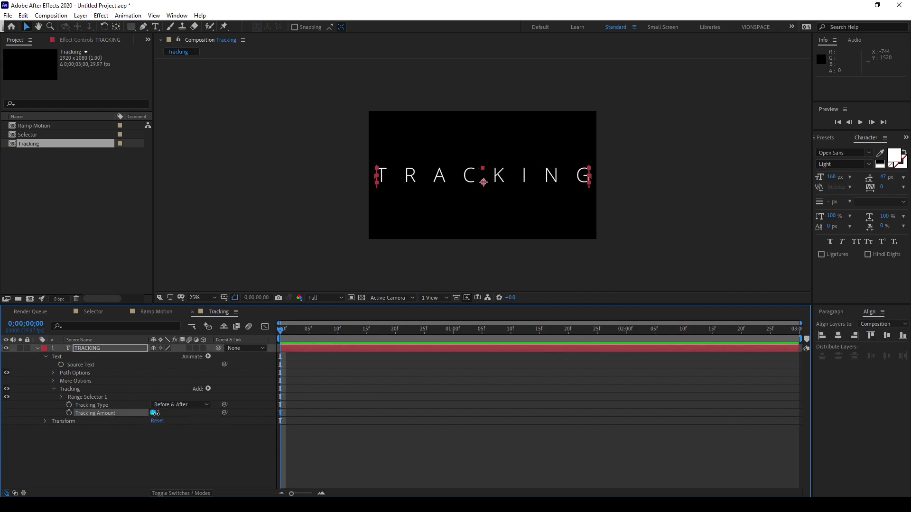
pyautogui.write('150')
pyautogui.press('Return')
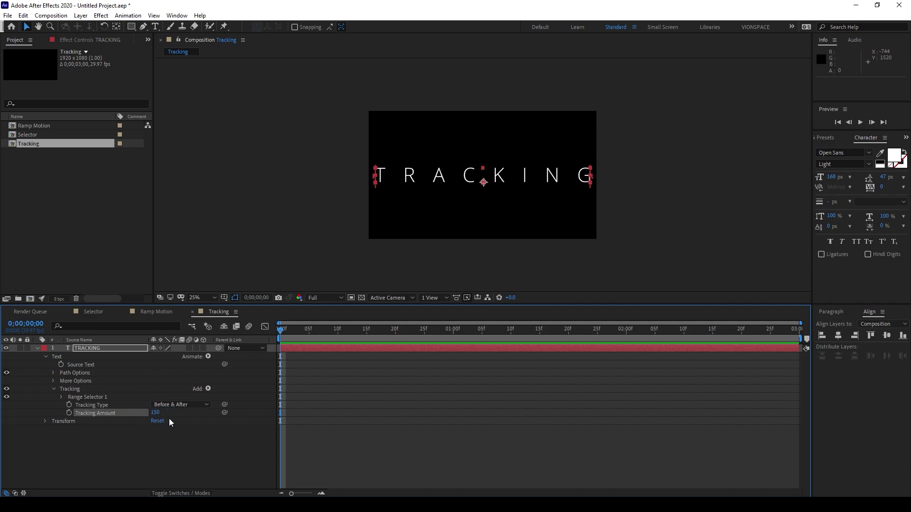
pyautogui.click(68, 413)
pyautogui.moveTo(373, 334); pyautogui.dragTo(539, 339)
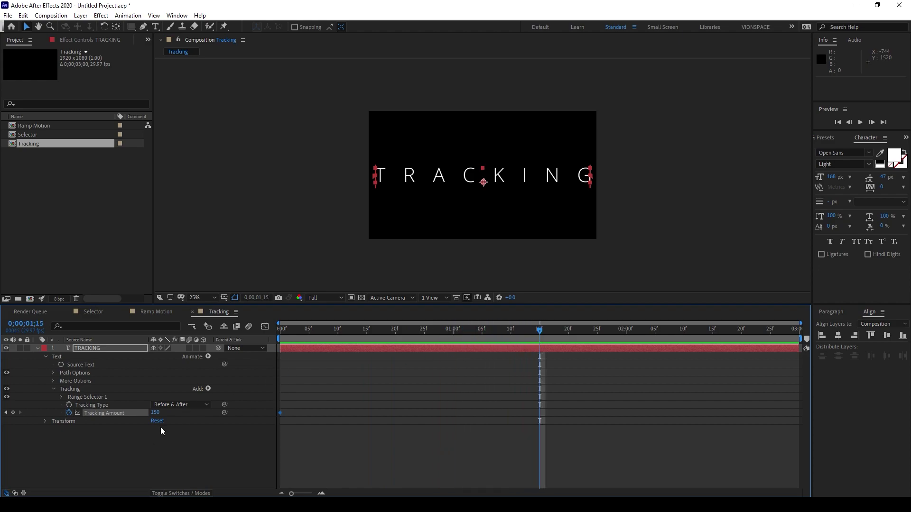
pyautogui.moveTo(154, 412); pyautogui.dragTo(101, 422)
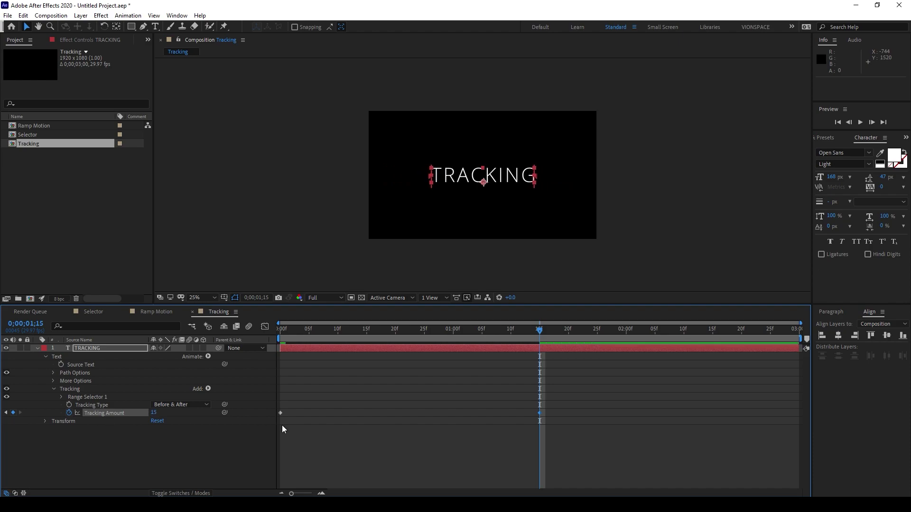
# - Preview the letter-spacing animation of the TRACKING text and return to the first frame
pyautogui.click(366, 437)
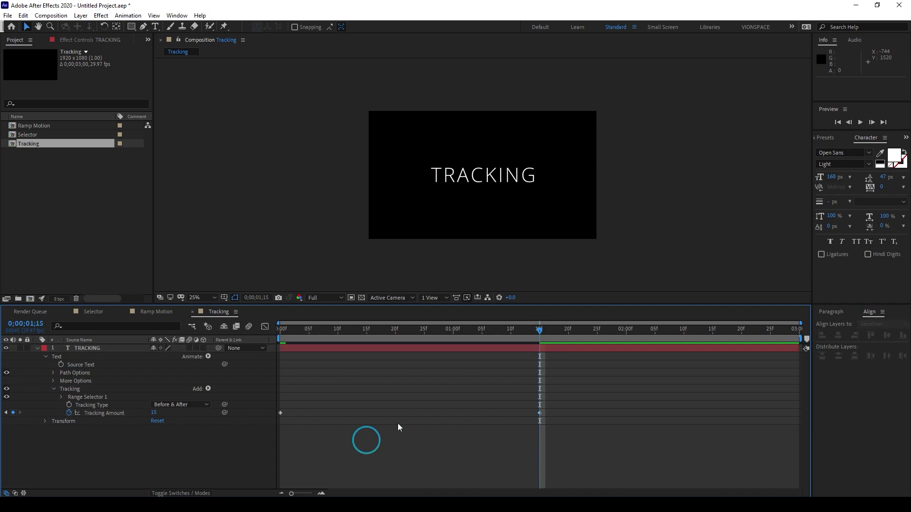
pyautogui.press('space')
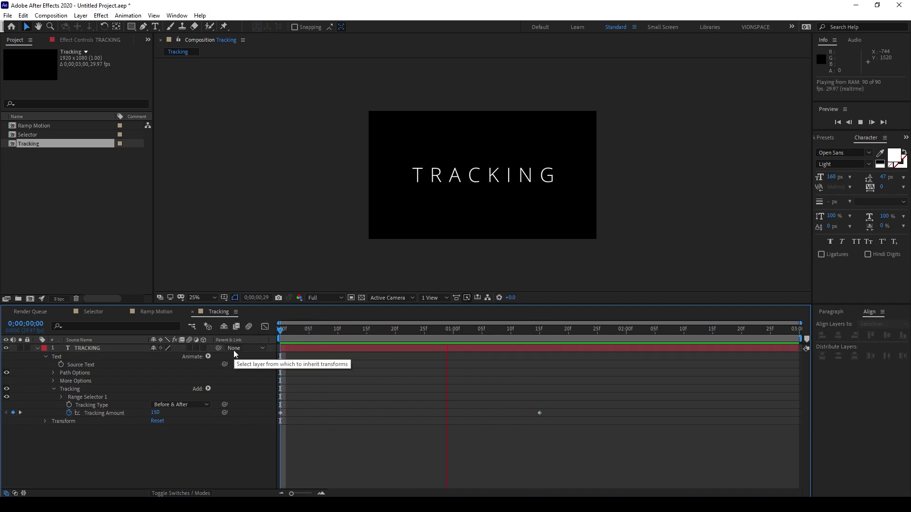
pyautogui.press('space')
pyautogui.press('space')
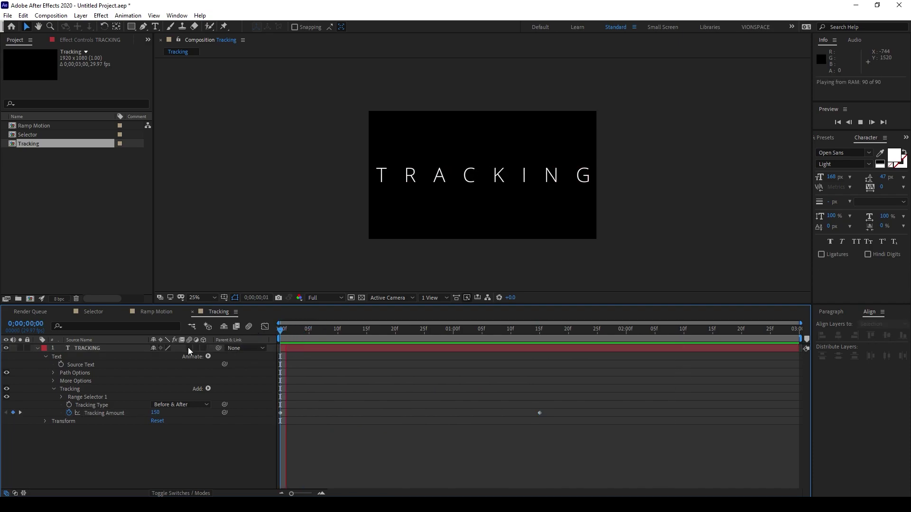
pyautogui.press('space')
pyautogui.press('Home')
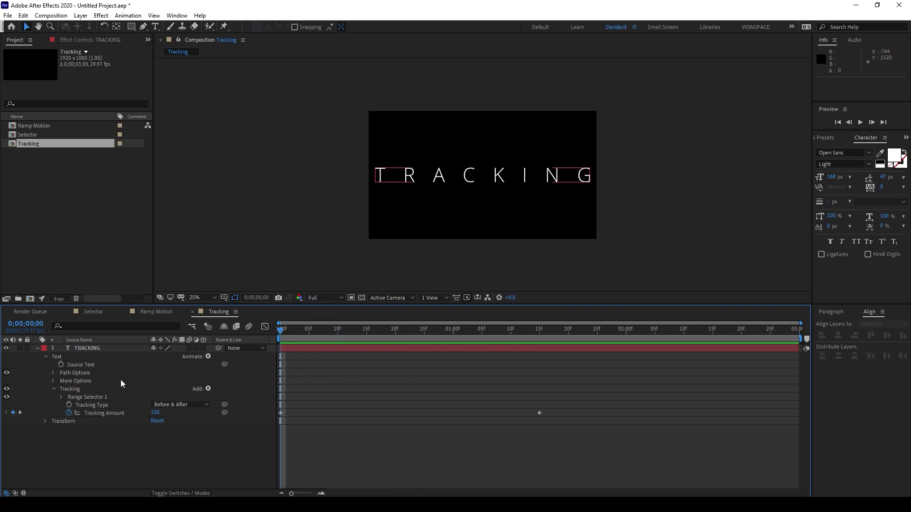
# - Reduce the TRACKING text's font size to 123 px and preview the animation at the smaller size
pyautogui.doubleClick(86, 349)
pyautogui.click(831, 177)
pyautogui.write('125')
pyautogui.press('Return')
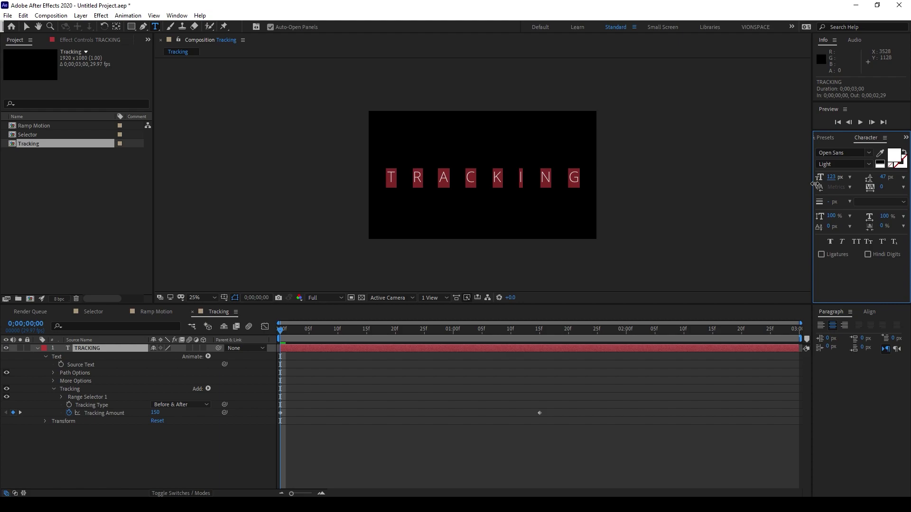
pyautogui.click(348, 463)
pyautogui.press('space')
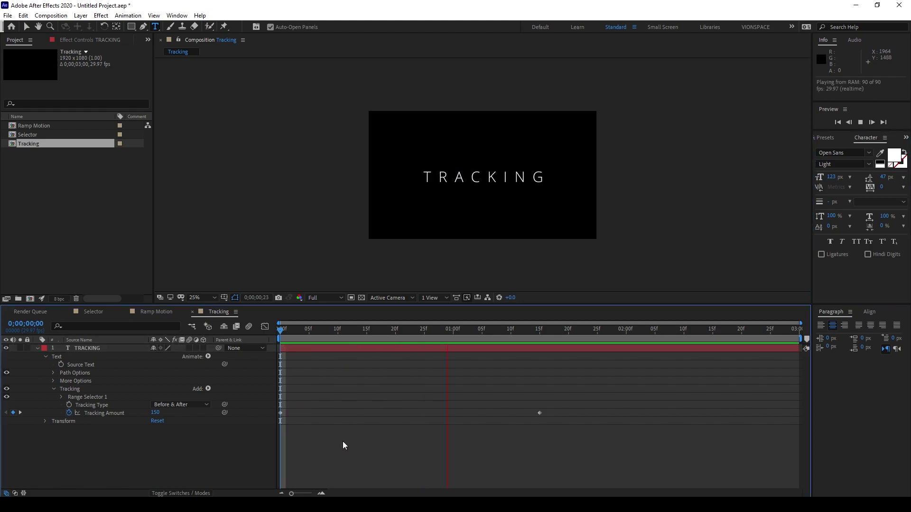
pyautogui.press('space')
pyautogui.press('Home')
# - Apply Easy Ease to both Tracking Amount keyframes
pyautogui.moveTo(573, 433); pyautogui.dragTo(278, 403)
pyautogui.rightClick(539, 413)
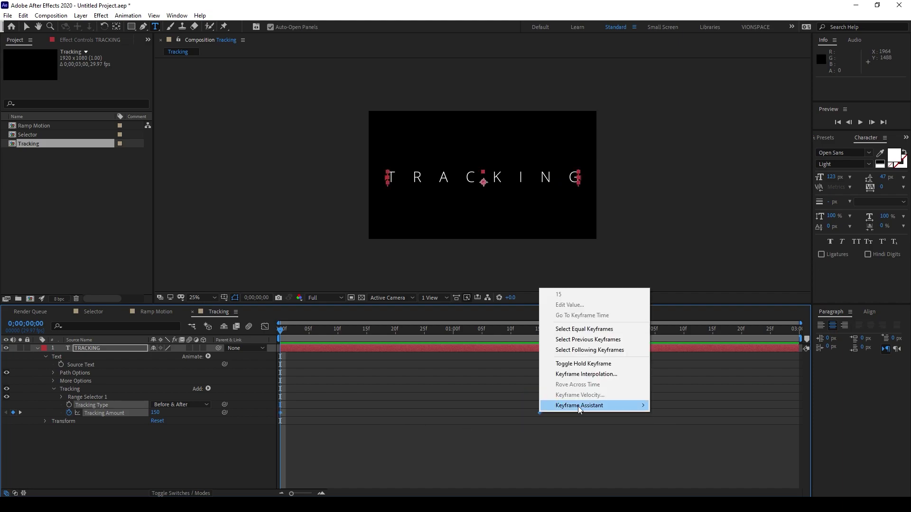
pyautogui.moveTo(604, 406)
pyautogui.click(712, 435)
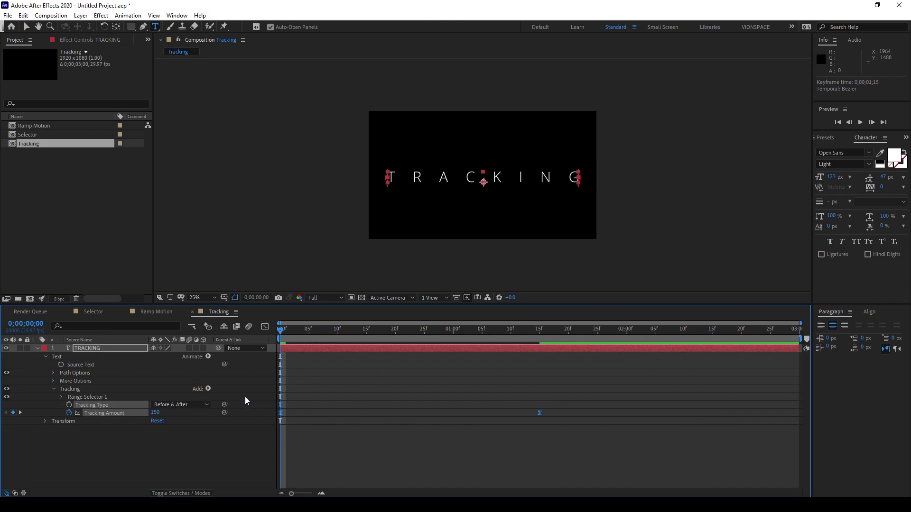
# - Reshape the Tracking Amount speed graph so the change peaks early and slows gradually toward the last keyframe, and preview it
pyautogui.click(264, 327)
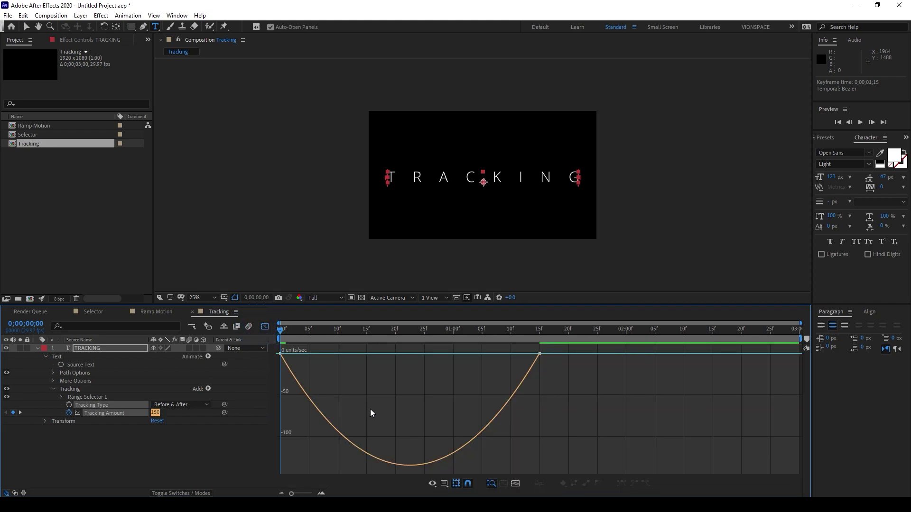
pyautogui.moveTo(551, 382); pyautogui.dragTo(433, 358)
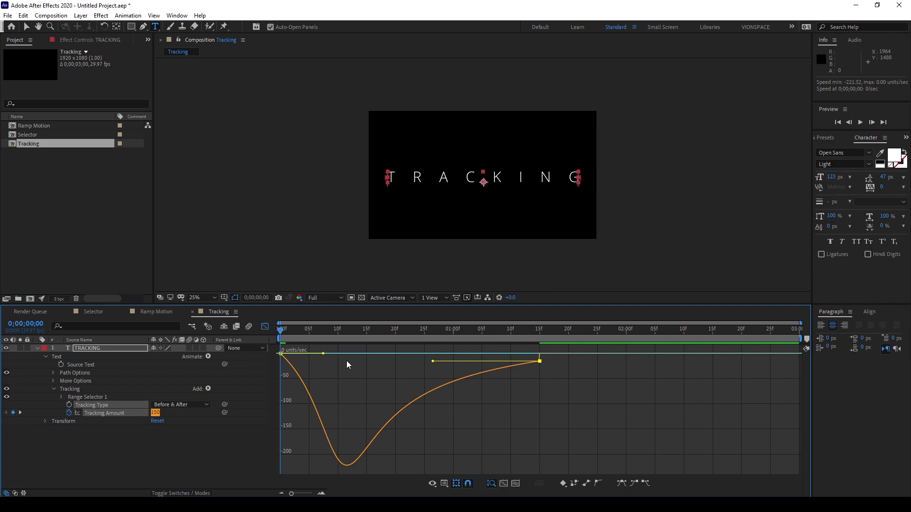
pyautogui.press('space')
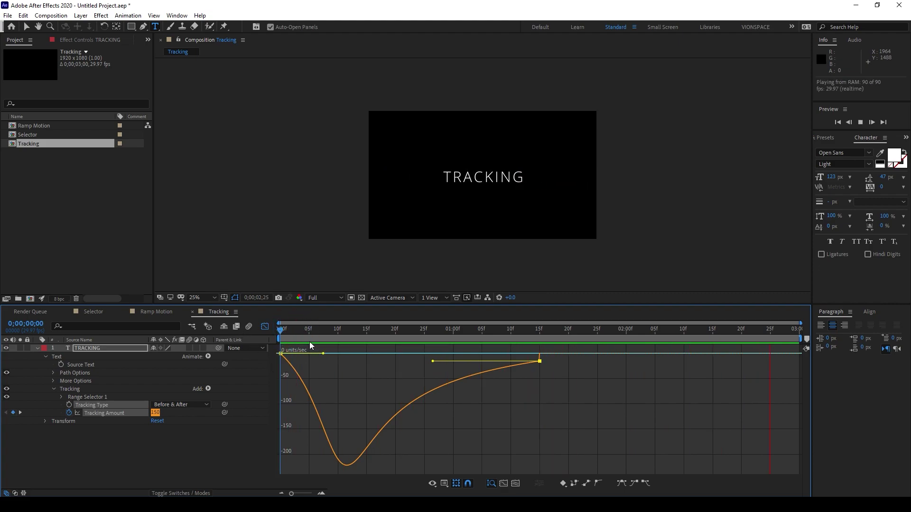
pyautogui.click(265, 326)
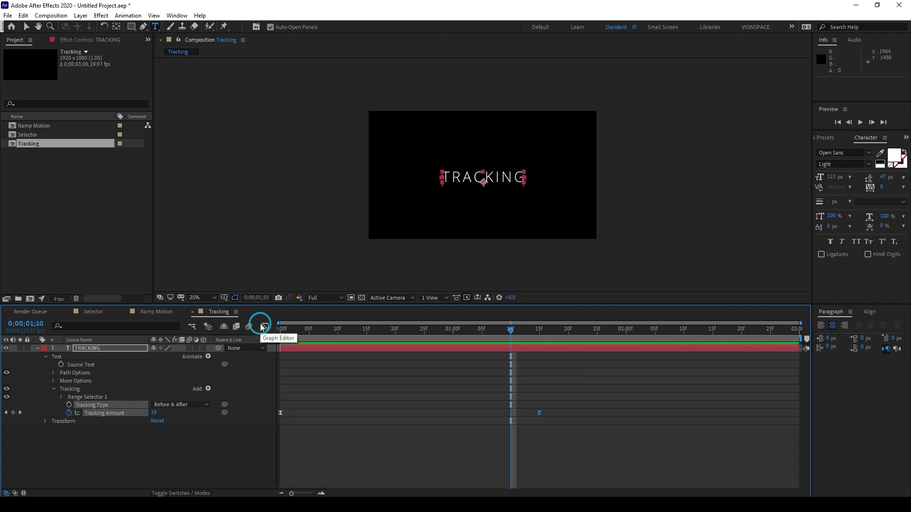
# - Preview the eased tracking animation of the TRACKING text from the first frame
pyautogui.click(396, 465)
pyautogui.click(318, 332)
pyautogui.press('space')
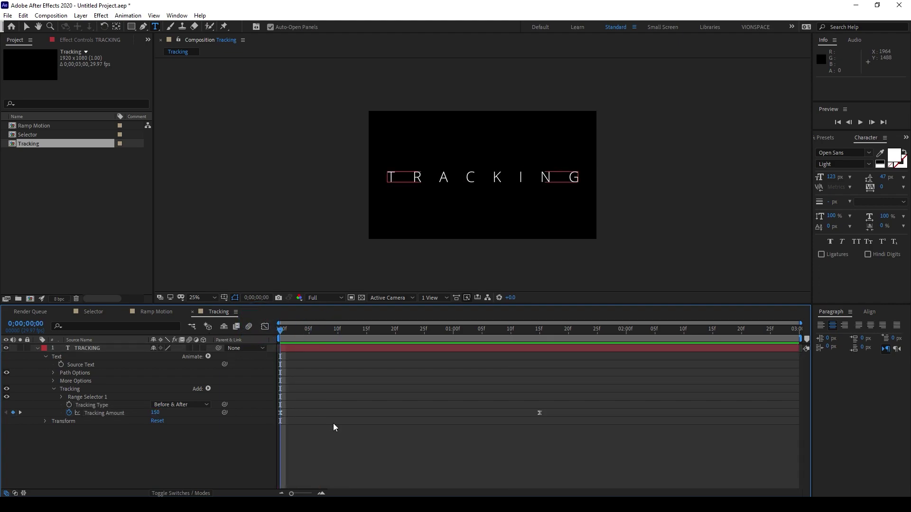
# - Add a Blur property to the Tracking animator, set it to 72 and keyframe it at the first frame
pyautogui.press('space')
pyautogui.moveTo(294, 340); pyautogui.dragTo(239, 332)
pyautogui.click(208, 388)
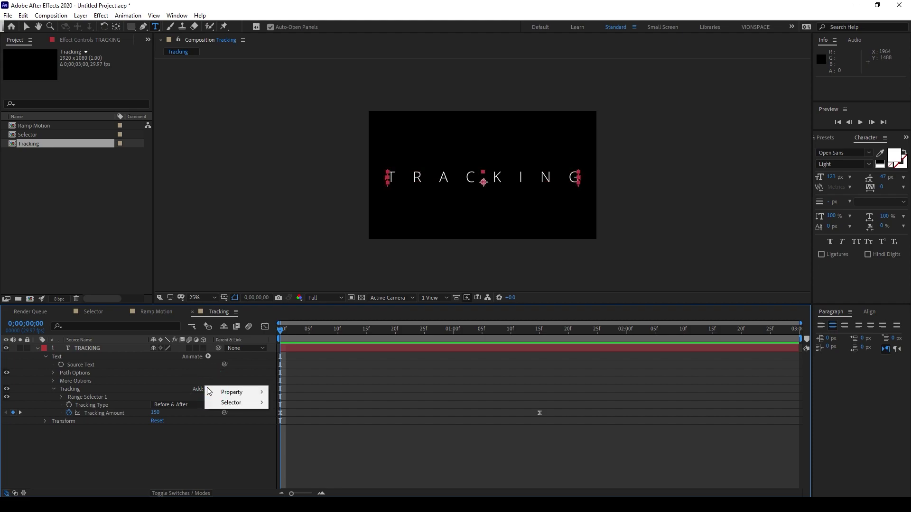
pyautogui.moveTo(227, 392)
pyautogui.click(310, 392)
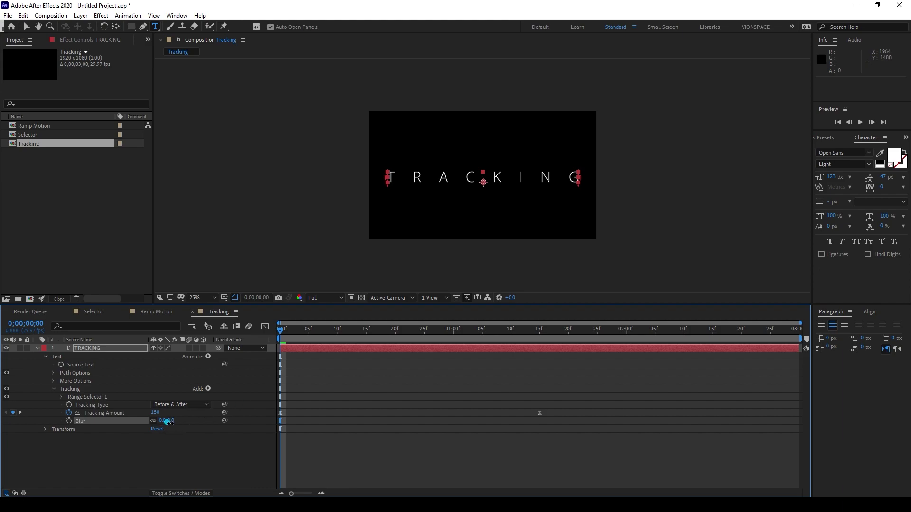
pyautogui.moveTo(171, 426); pyautogui.dragTo(212, 425)
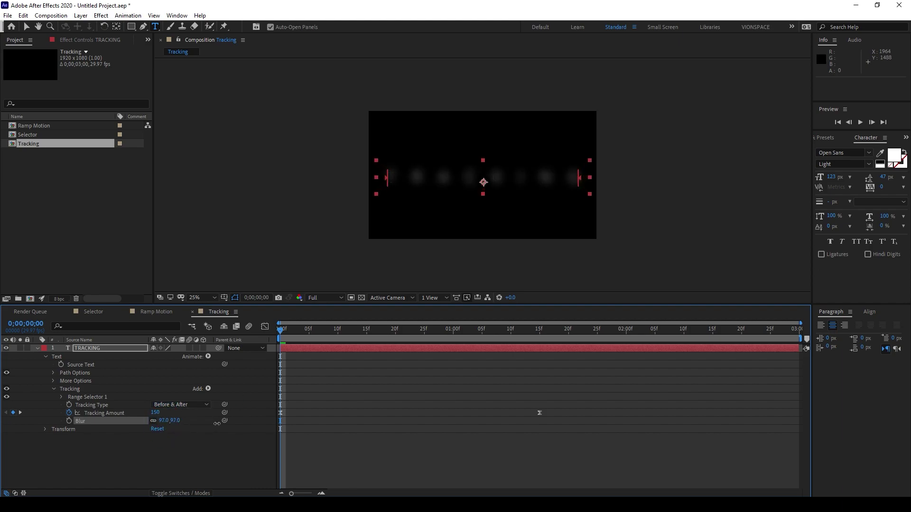
pyautogui.click(70, 421)
# - Set the Blur to 0 at 0;00;01;15, in line with the last Tracking Amount keyframe
pyautogui.moveTo(470, 329); pyautogui.dragTo(538, 348)
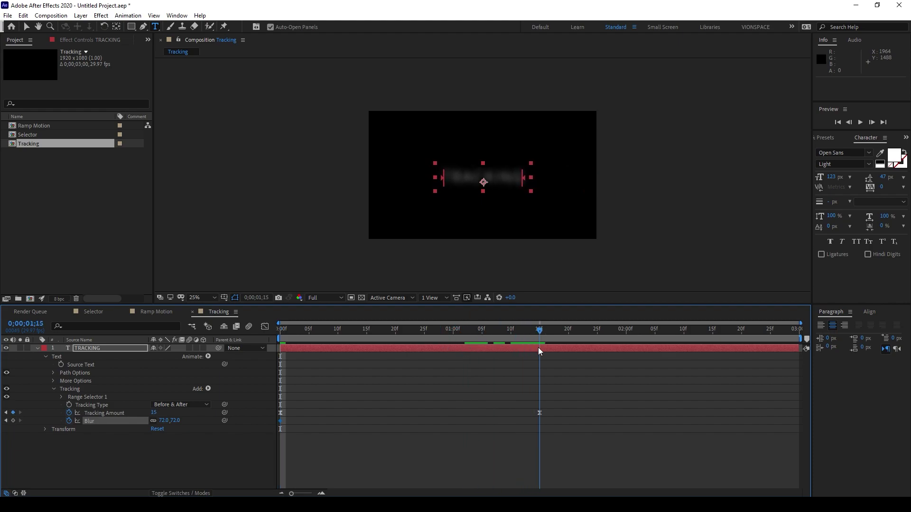
pyautogui.click(170, 421)
pyautogui.write('0')
pyautogui.press('Return')
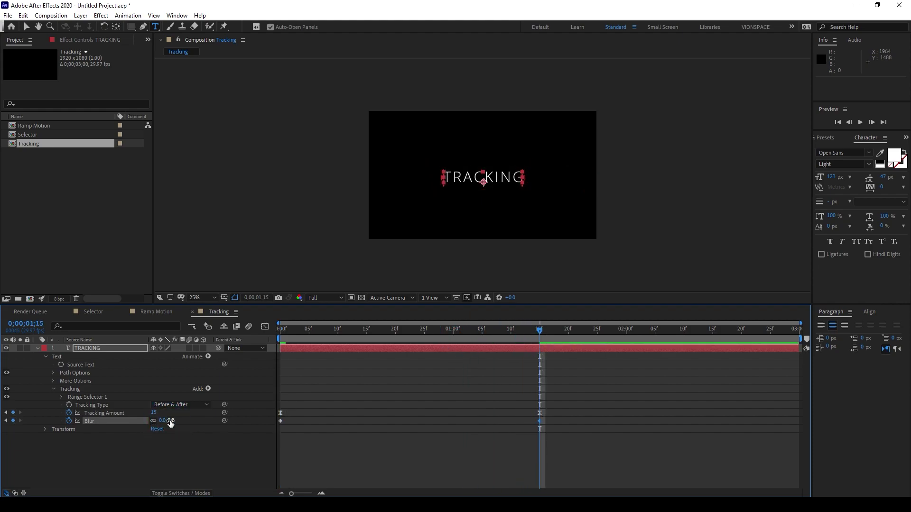
# - Preview the combined tracking and blur animation from the first frame
pyautogui.moveTo(305, 328); pyautogui.dragTo(281, 329)
pyautogui.press('space')
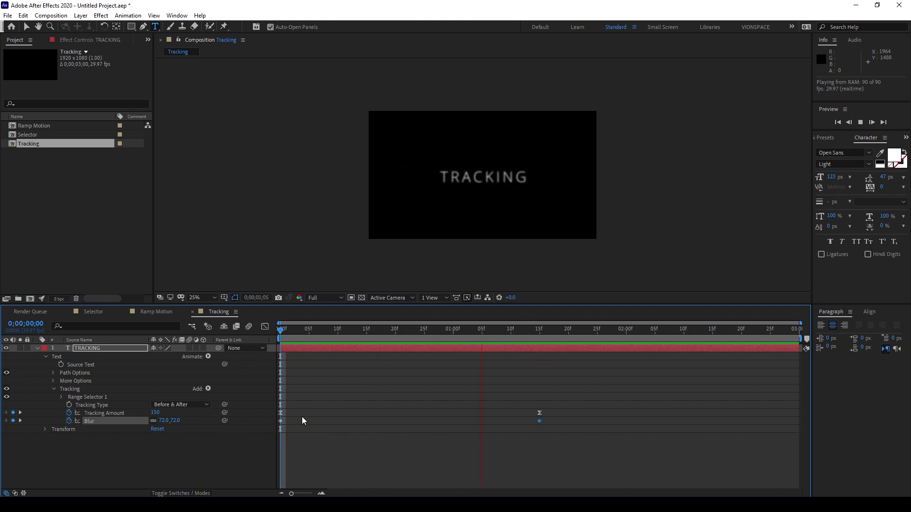
pyautogui.press('space')
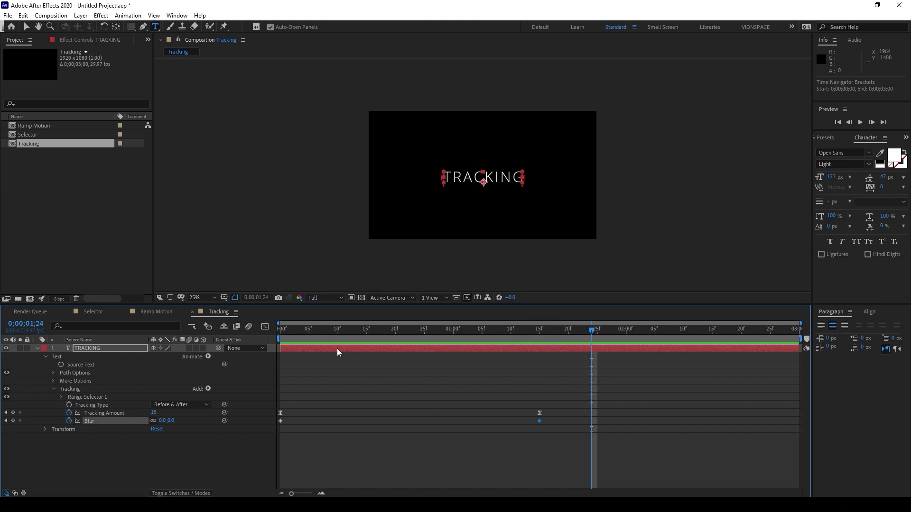
pyautogui.press('Home')
pyautogui.press('space')
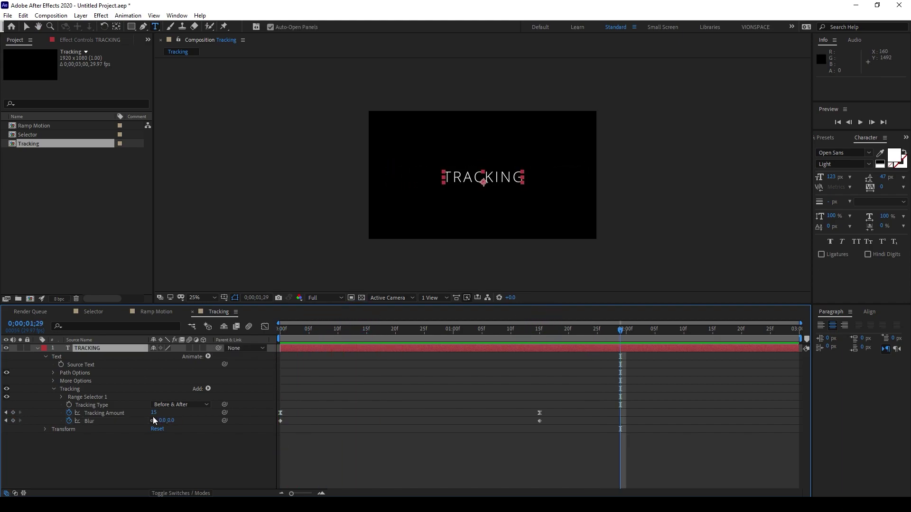
# - Add a Scale property to the Tracking animator, try a Scale of 210%, and undo that trial value
pyautogui.click(207, 388)
pyautogui.moveTo(243, 392)
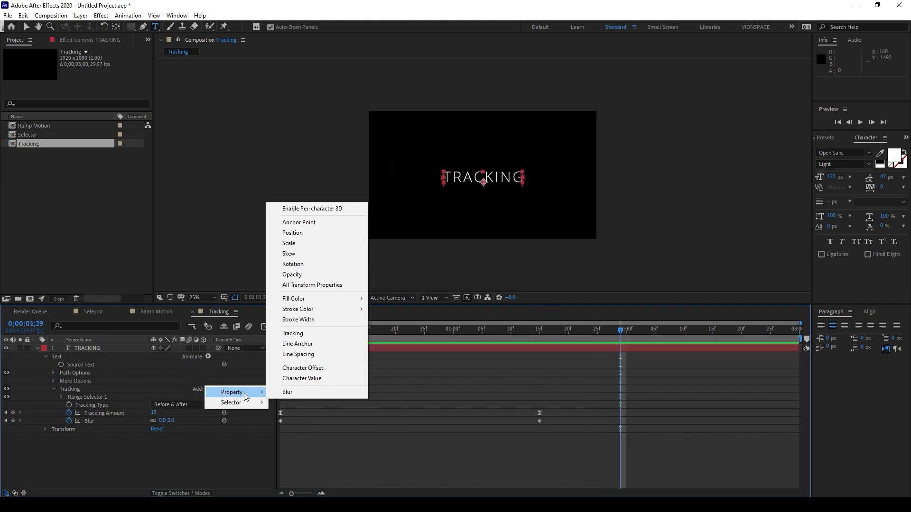
pyautogui.click(292, 243)
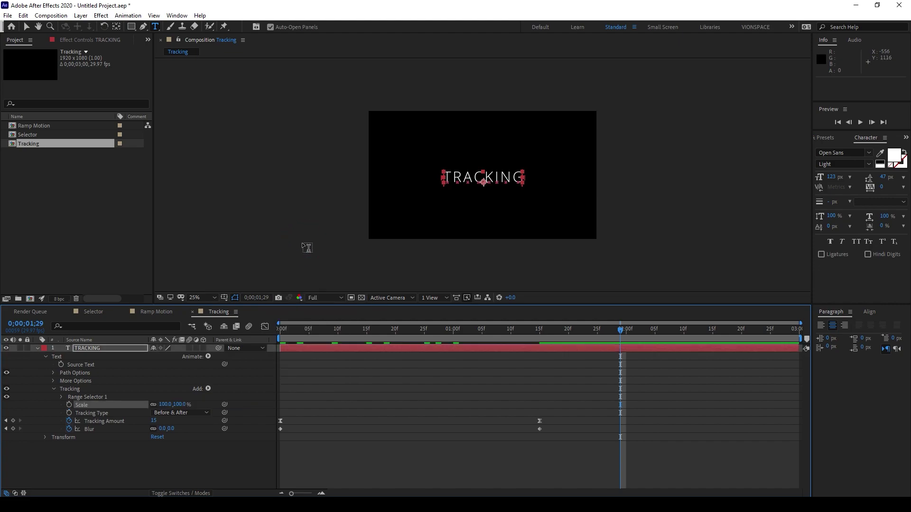
pyautogui.click(197, 482)
pyautogui.moveTo(173, 405); pyautogui.dragTo(241, 414)
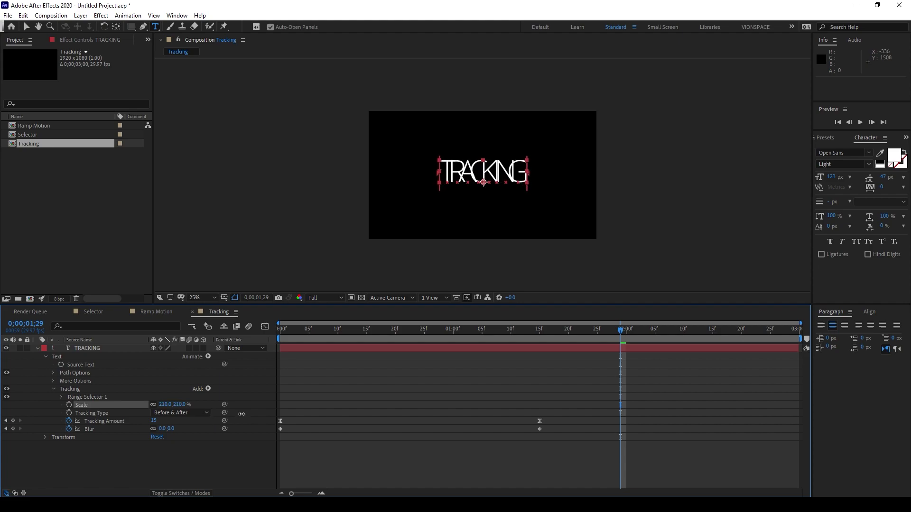
pyautogui.hotkey('ctrl', 'z')
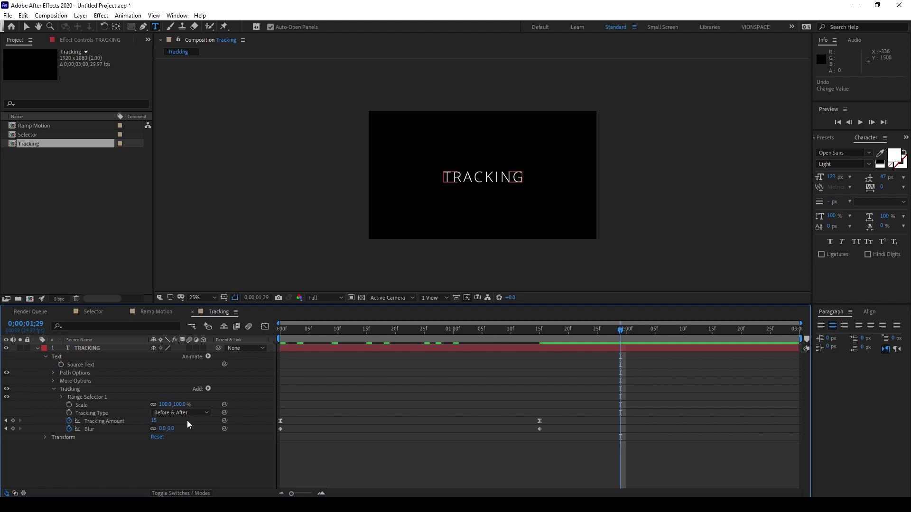
# - Set the text's Anchor Point Grouping to Word and its Grouping Alignment to 0, -42% so the anchors sit mid-height
pyautogui.click(53, 381)
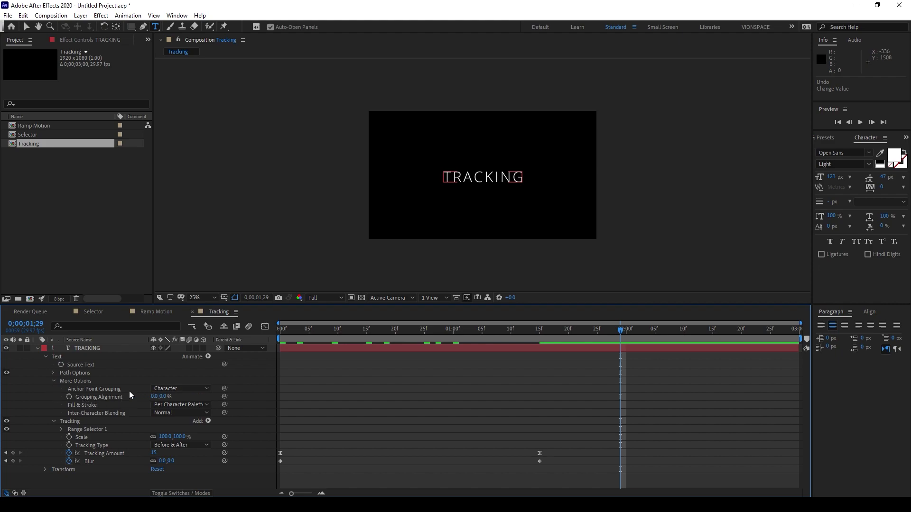
pyautogui.click(167, 389)
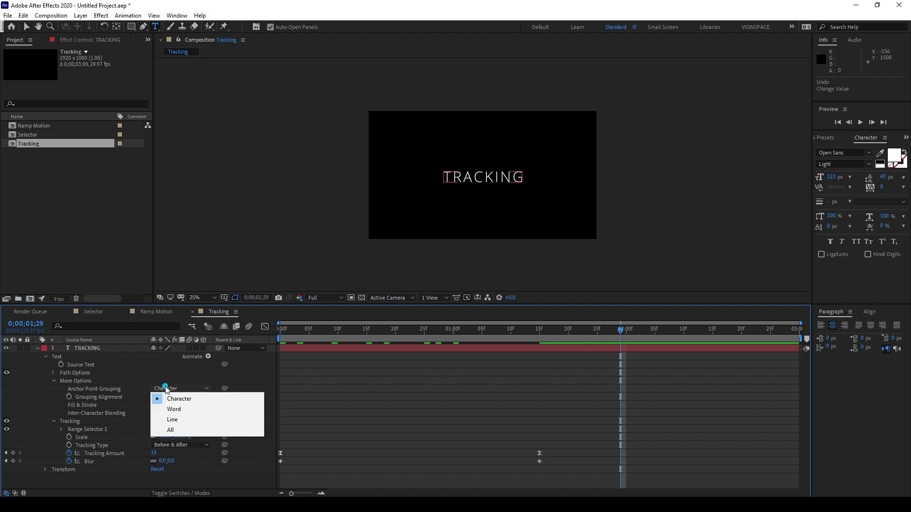
pyautogui.click(178, 408)
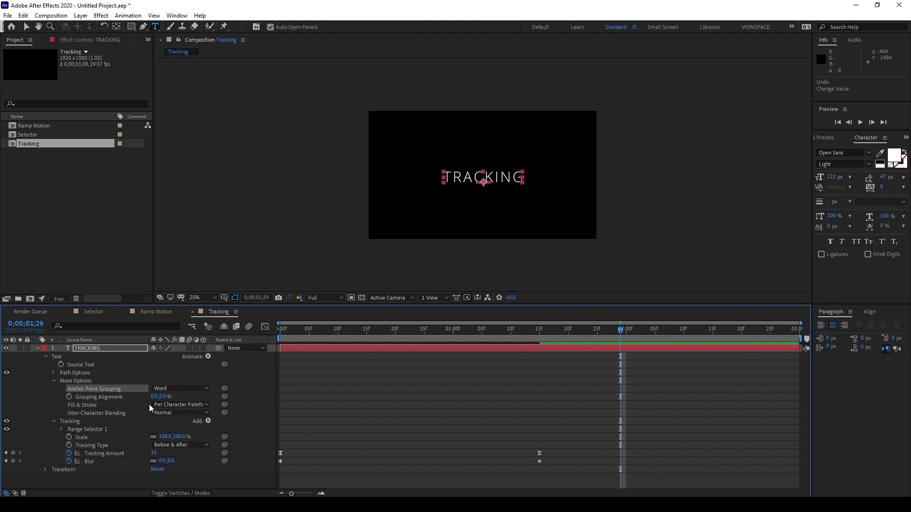
pyautogui.scroll(4, 517, 218)
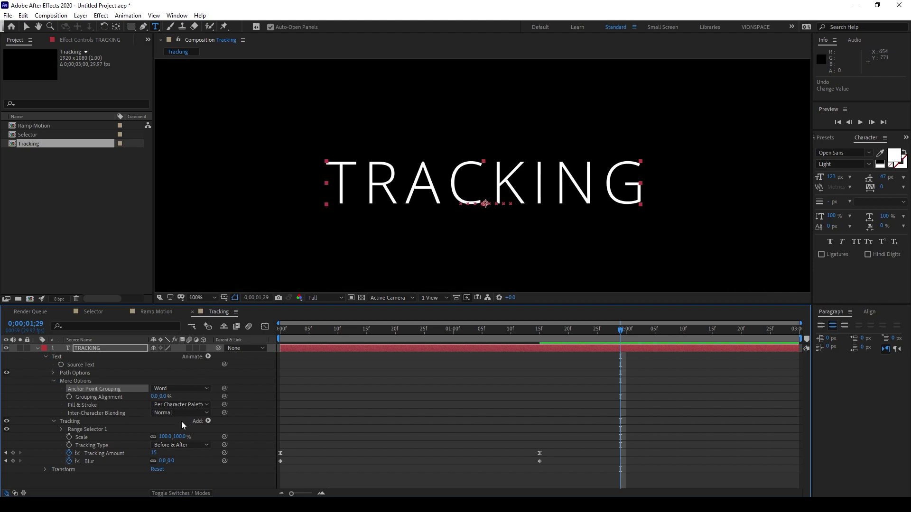
pyautogui.moveTo(163, 397); pyautogui.dragTo(155, 408)
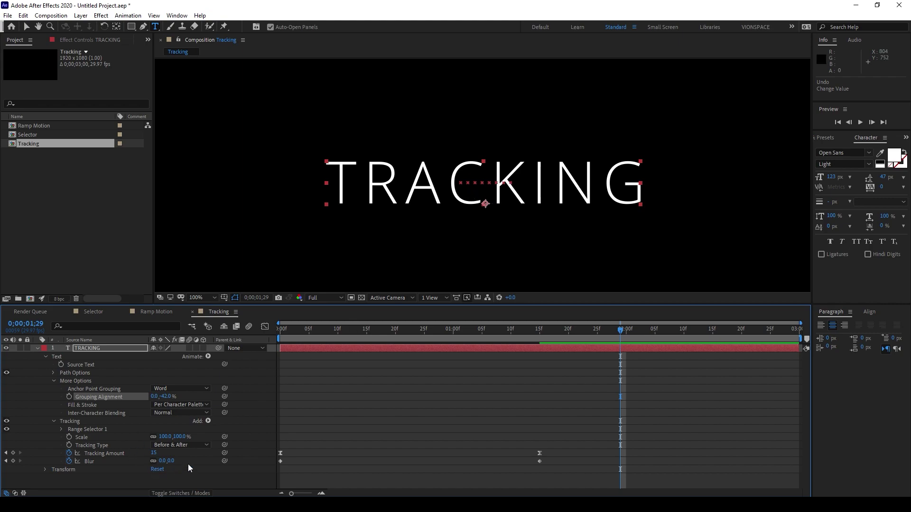
# - Test the new anchor grouping with animator Scale values of 189% and 245%, and undo both scale changes
pyautogui.moveTo(183, 436); pyautogui.dragTo(221, 436)
pyautogui.click(196, 297)
pyautogui.click(173, 315)
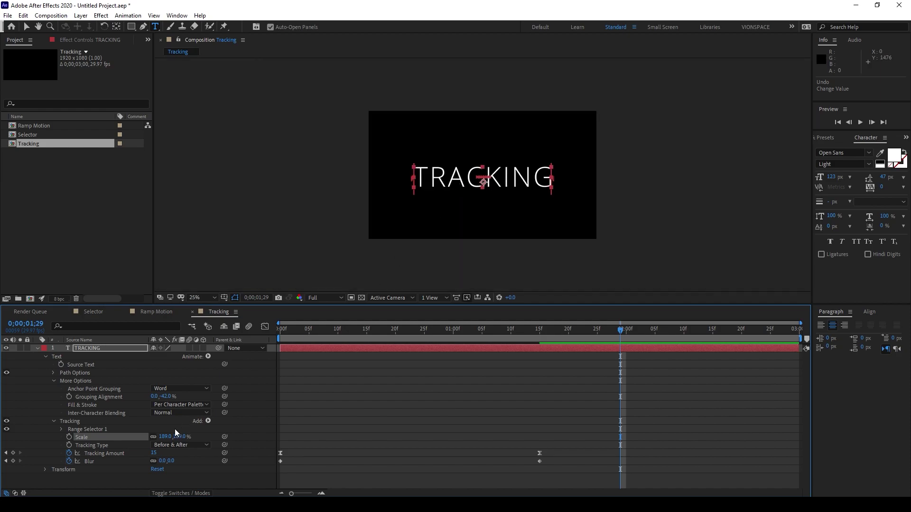
pyautogui.moveTo(177, 437); pyautogui.dragTo(204, 436)
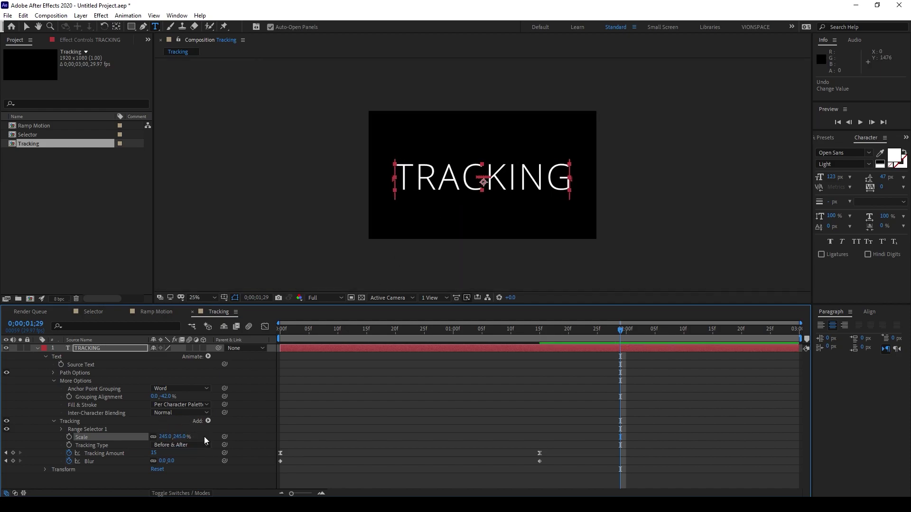
pyautogui.hotkey('ctrl', 'z')
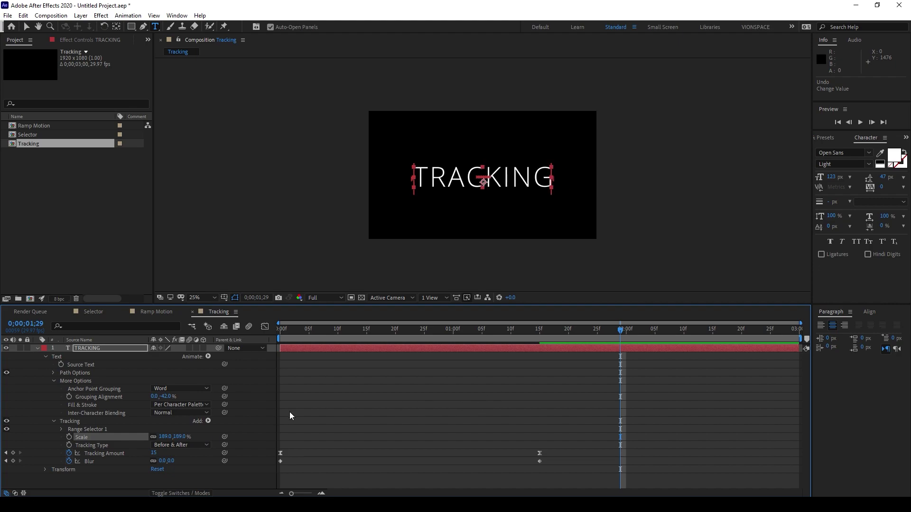
pyautogui.hotkey('ctrl', 'z')
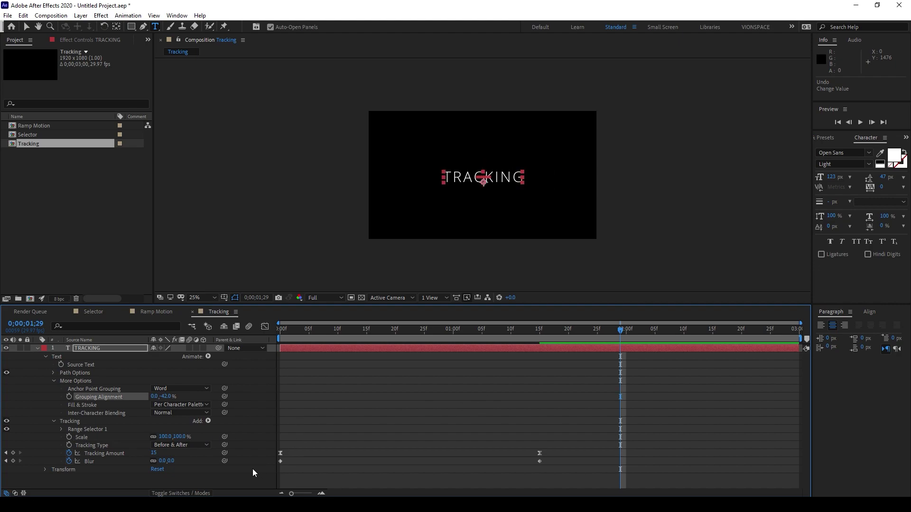
# - Keyframe the animator's Scale at 100% at 0;00;01;29 and 180% at the first frame, and preview the result
pyautogui.click(69, 437)
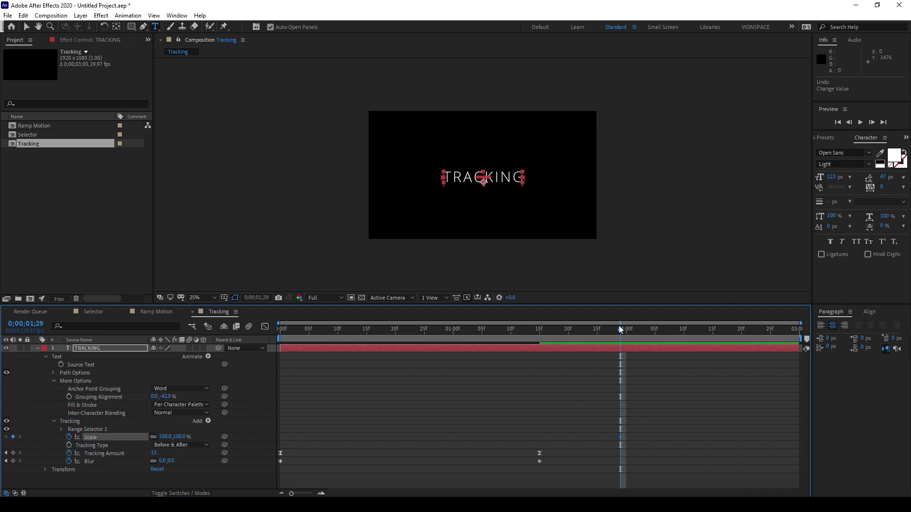
pyautogui.moveTo(618, 325); pyautogui.dragTo(218, 356)
pyautogui.moveTo(178, 437); pyautogui.dragTo(210, 431)
pyautogui.click(542, 428)
pyautogui.press('space')
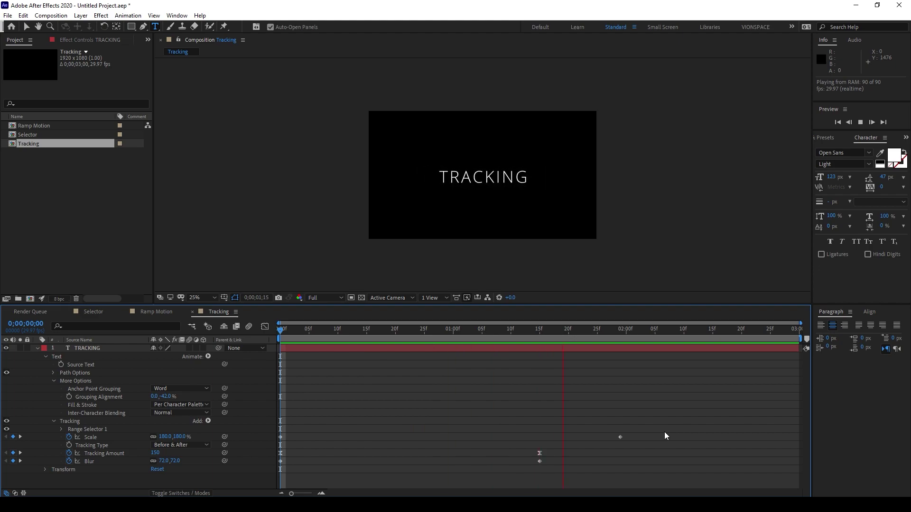
# - Apply Easy Ease to both Scale keyframes
pyautogui.moveTo(637, 424); pyautogui.dragTo(275, 445)
pyautogui.rightClick(282, 439)
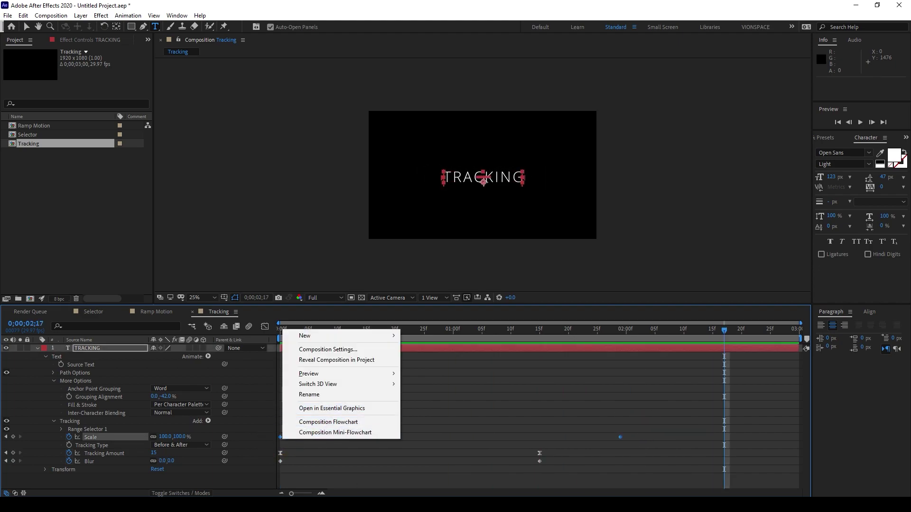
pyautogui.rightClick(620, 437)
pyautogui.moveTo(658, 430)
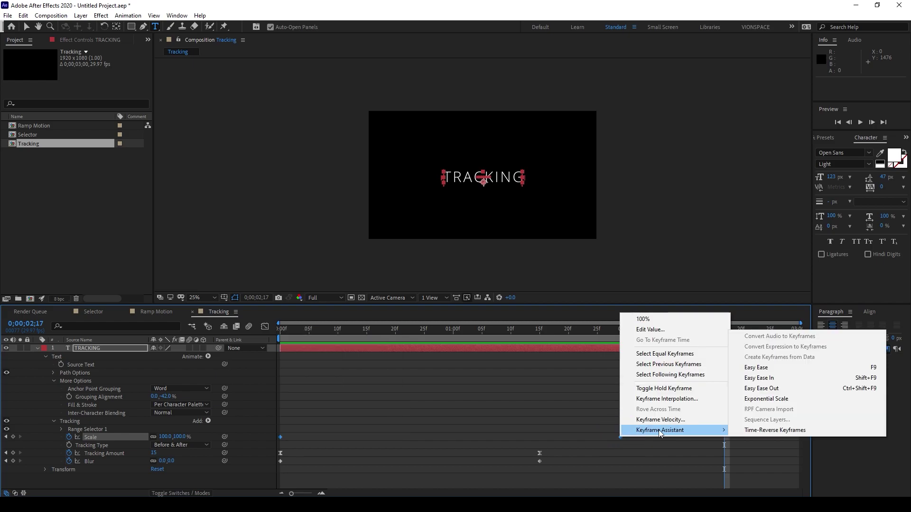
pyautogui.click(794, 368)
# - Reshape the Scale speed graph to peak early and ease slowly into the last keyframe at 0 %/sec, and preview it
pyautogui.click(266, 328)
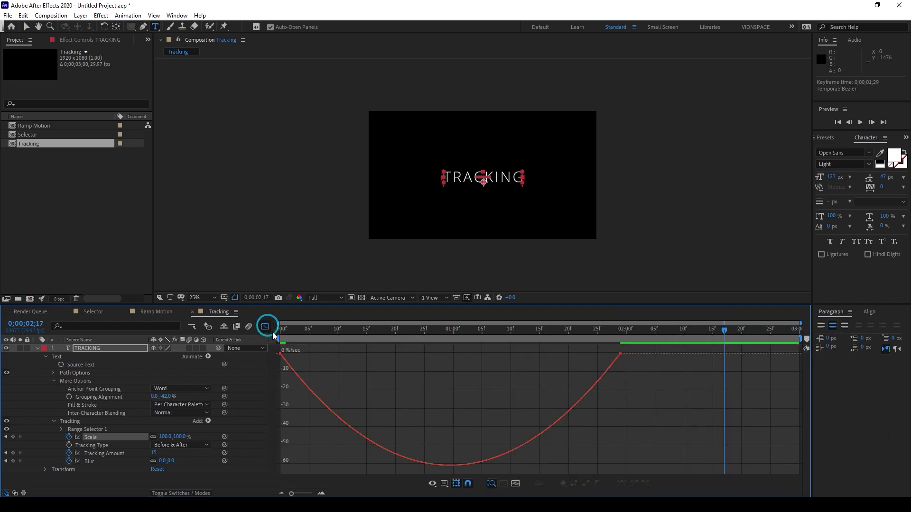
pyautogui.moveTo(592, 351); pyautogui.dragTo(482, 357)
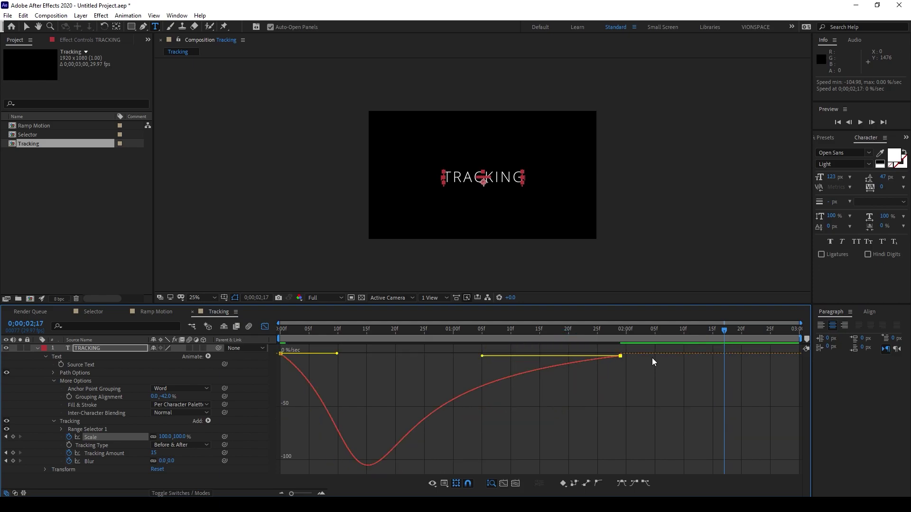
pyautogui.moveTo(620, 357); pyautogui.dragTo(618, 352)
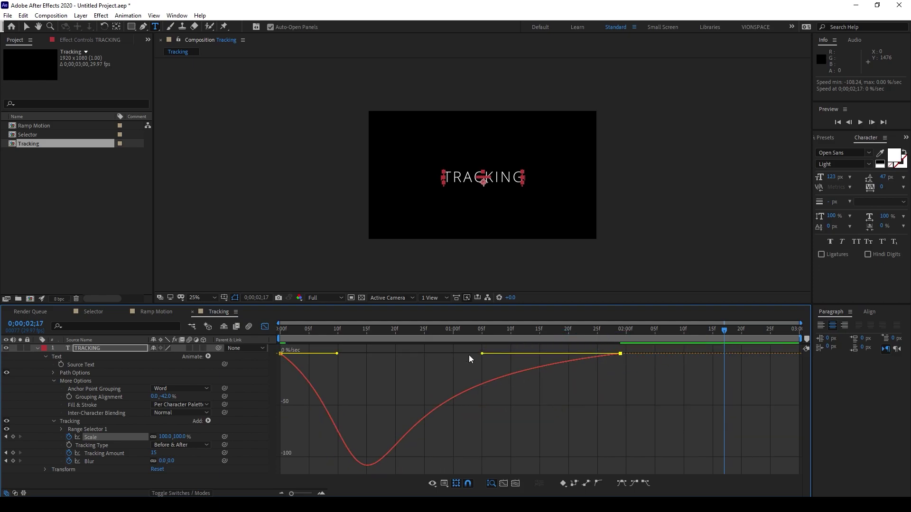
pyautogui.moveTo(481, 354); pyautogui.dragTo(461, 354)
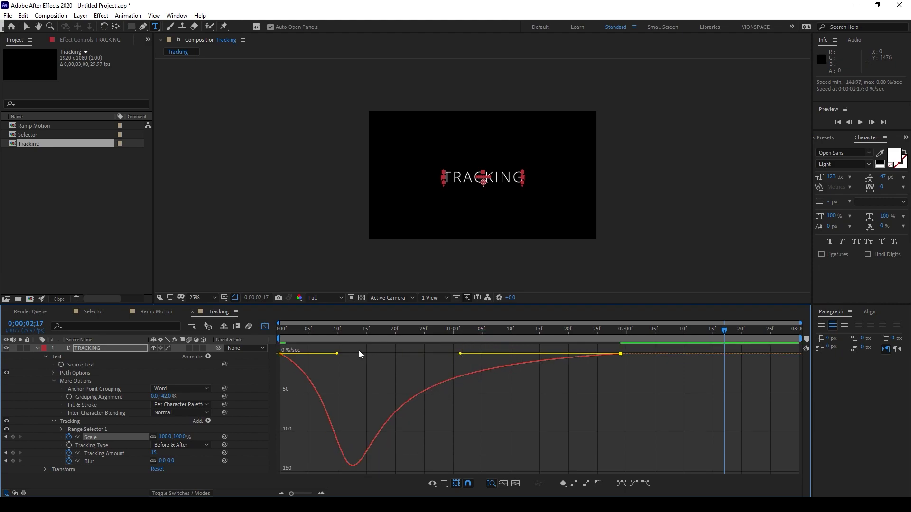
pyautogui.moveTo(339, 354); pyautogui.dragTo(320, 354)
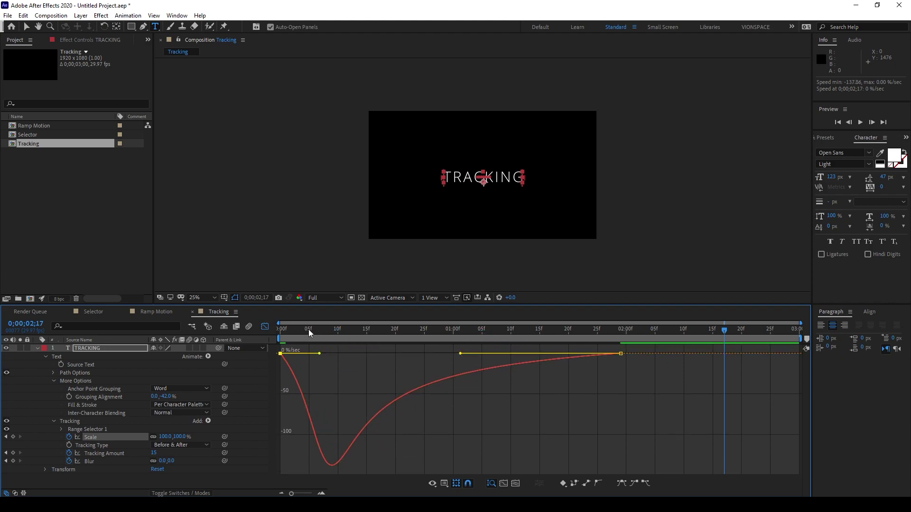
pyautogui.press('Home')
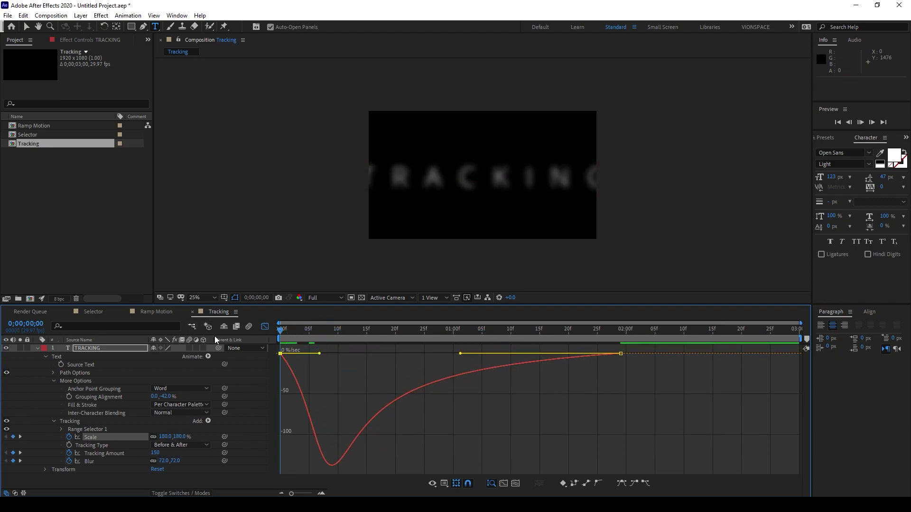
pyautogui.press('space')
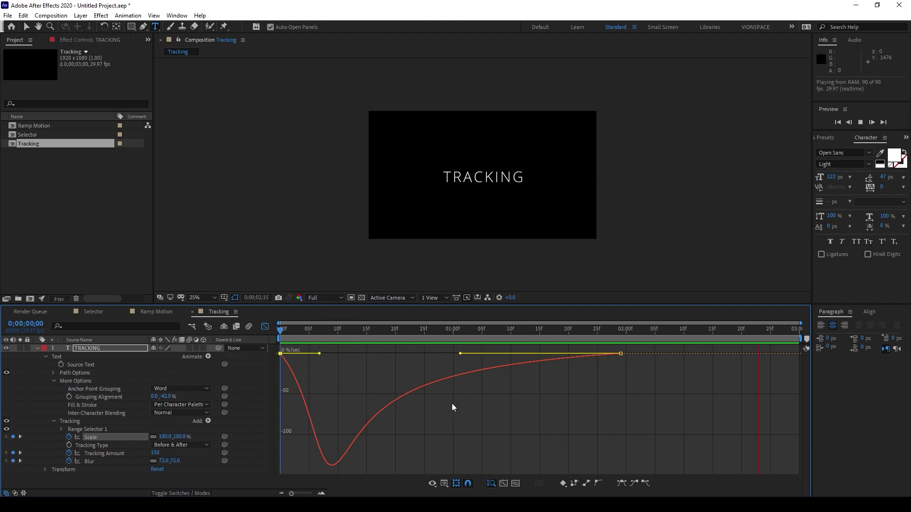
# - Move the Scale speed graph's peak even closer to the first keyframe and preview the faster start
pyautogui.click(457, 351)
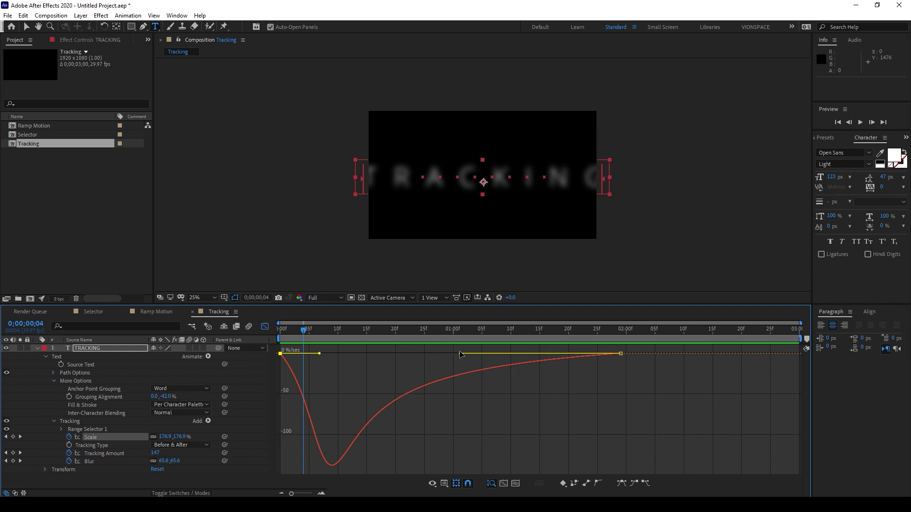
pyautogui.moveTo(319, 355); pyautogui.dragTo(308, 354)
pyautogui.click(283, 328)
pyautogui.press('space')
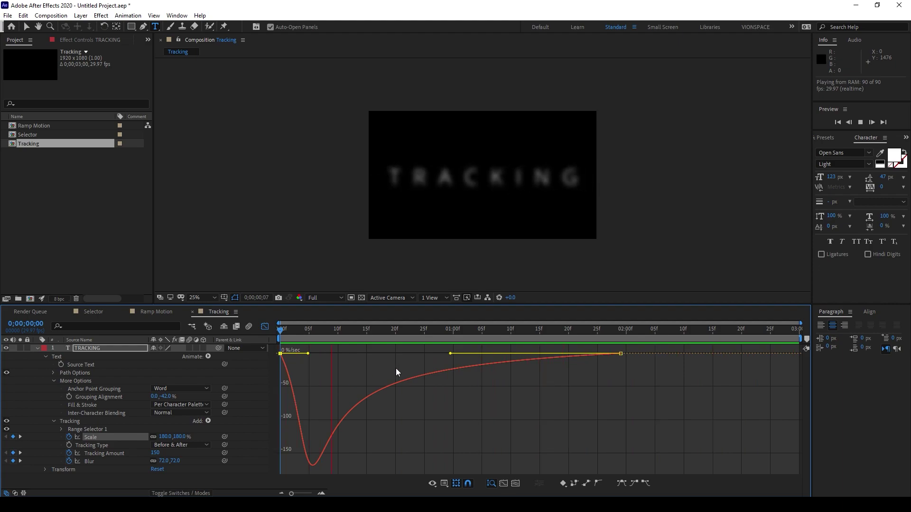
pyautogui.press('space')
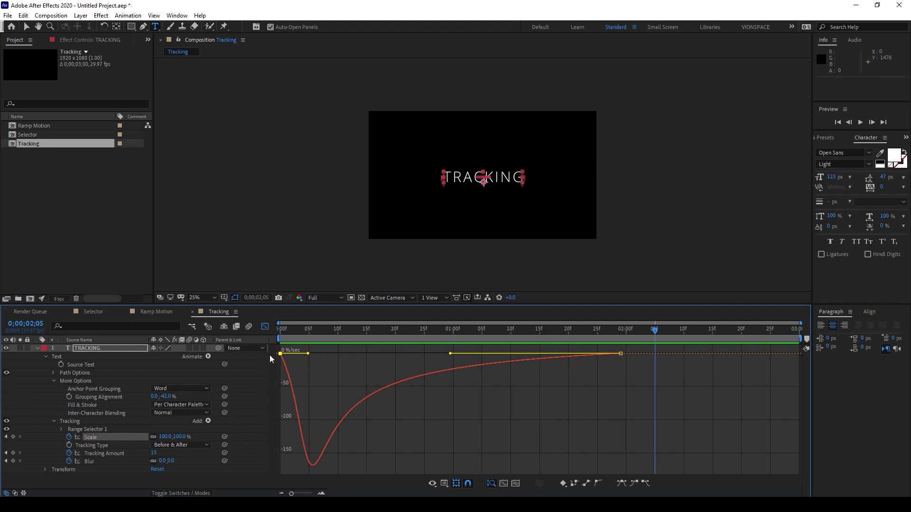
# - Move the last Scale keyframe of the TRACKING layer earlier to 0;00;01;24, preview the animation, and collapse the layer
pyautogui.click(264, 327)
pyautogui.moveTo(621, 437); pyautogui.dragTo(590, 438)
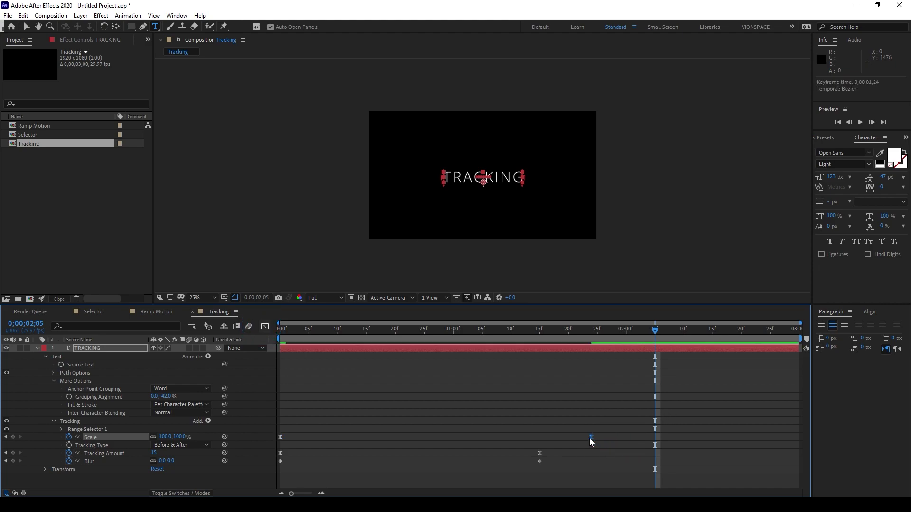
pyautogui.press('space')
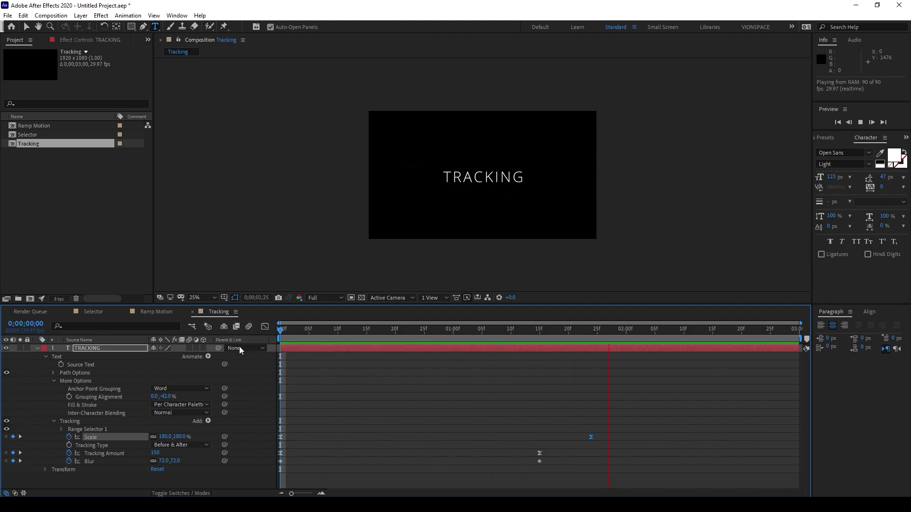
pyautogui.press('space')
pyautogui.click(37, 349)
pyautogui.click(60, 387)
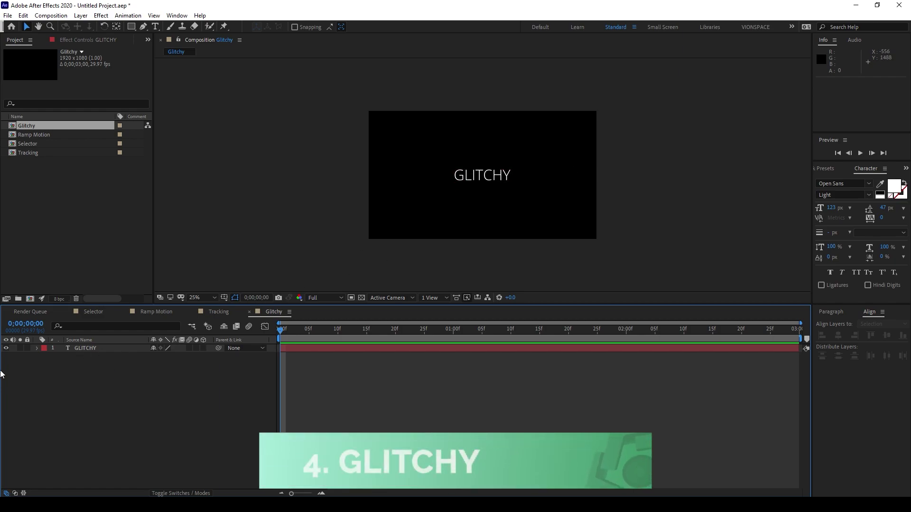
# - Add a Character Offset animator to the GLITCHY text layer
pyautogui.click(37, 348)
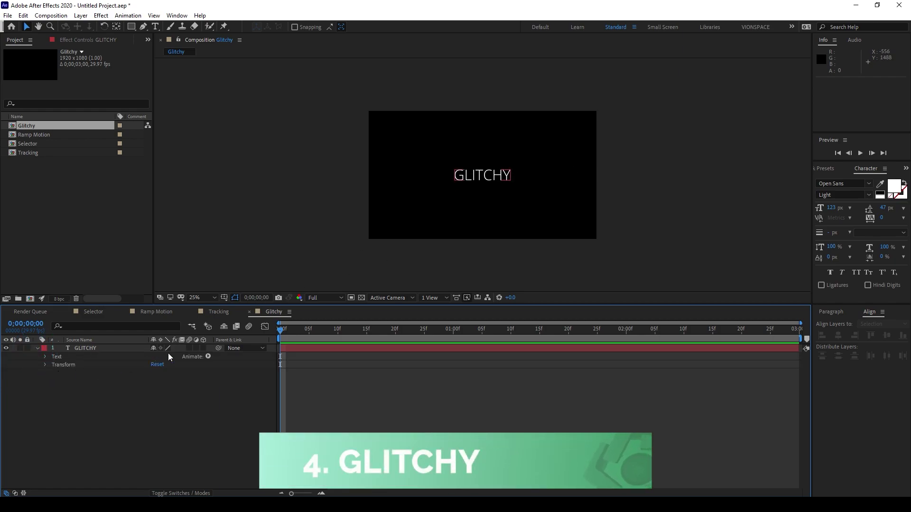
pyautogui.click(208, 357)
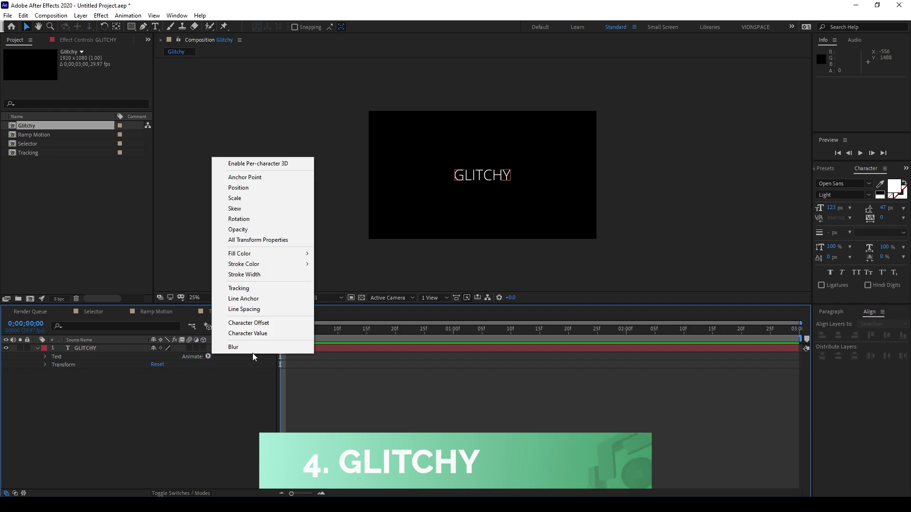
pyautogui.click(272, 322)
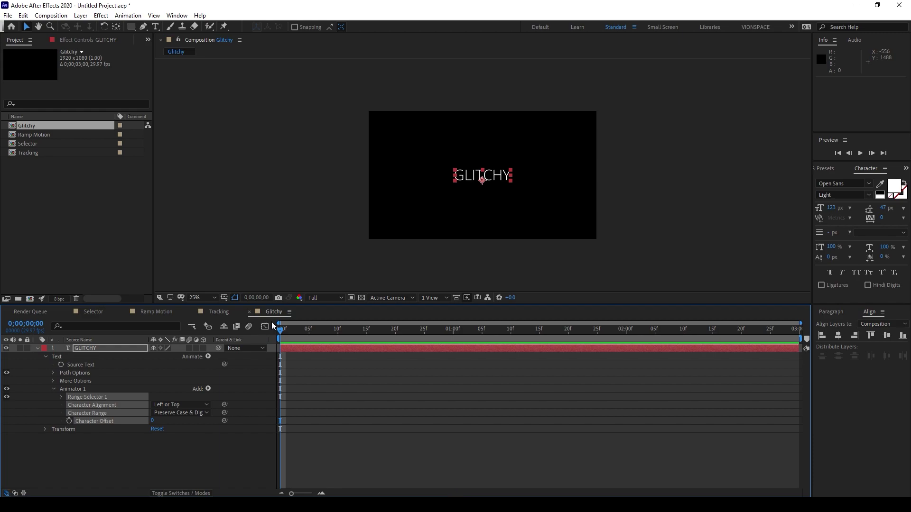
pyautogui.click(154, 470)
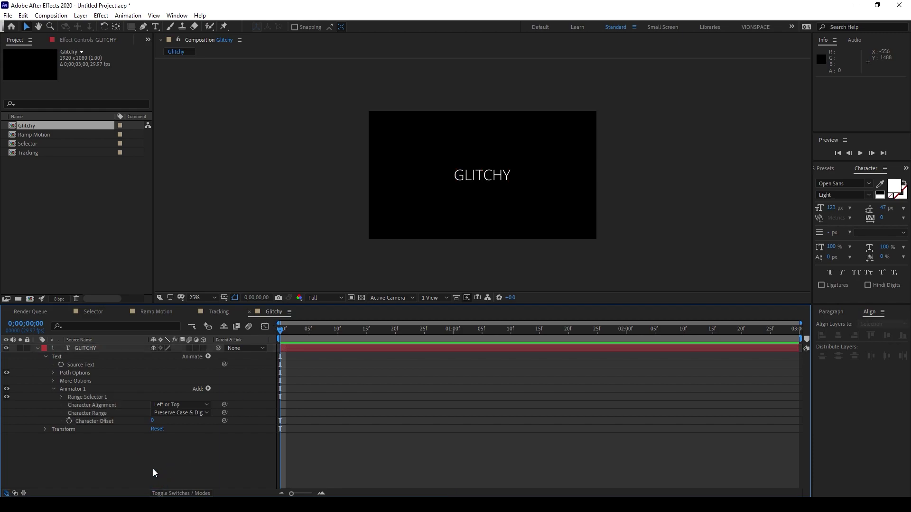
# - Set the animator's Character Offset to 34
pyautogui.click(151, 421)
pyautogui.moveTo(151, 422); pyautogui.dragTo(170, 425)
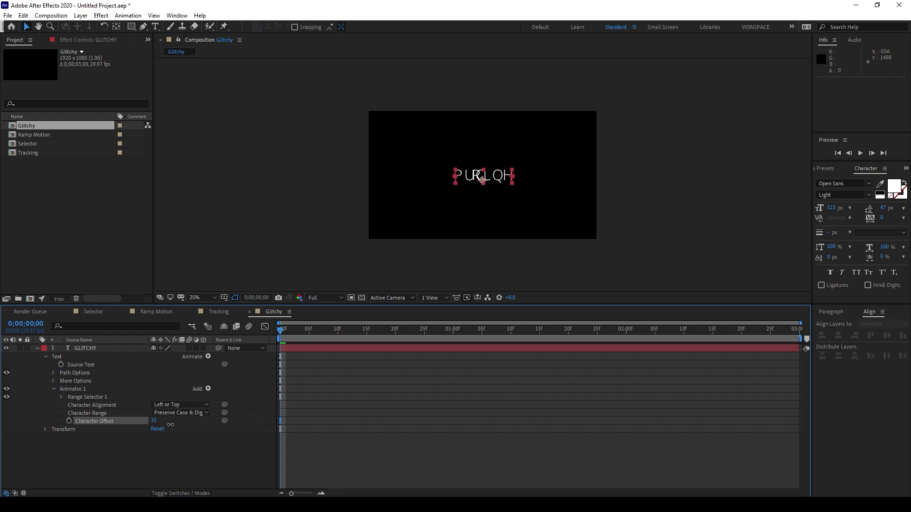
pyautogui.click(169, 454)
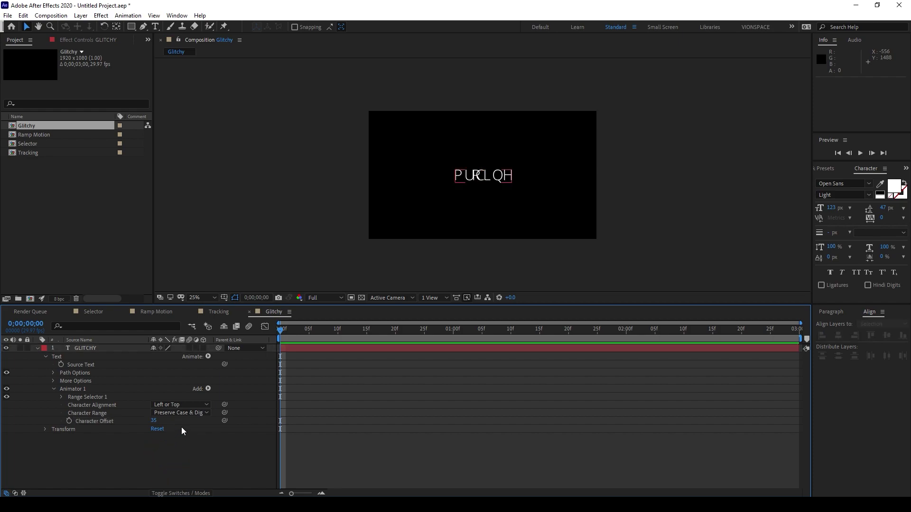
pyautogui.click(152, 422)
pyautogui.write('34')
pyautogui.press('Return')
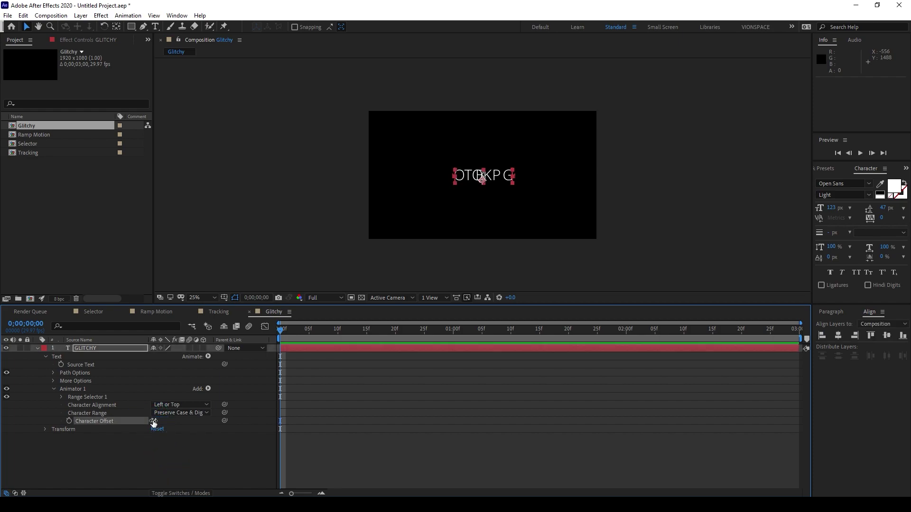
pyautogui.click(240, 469)
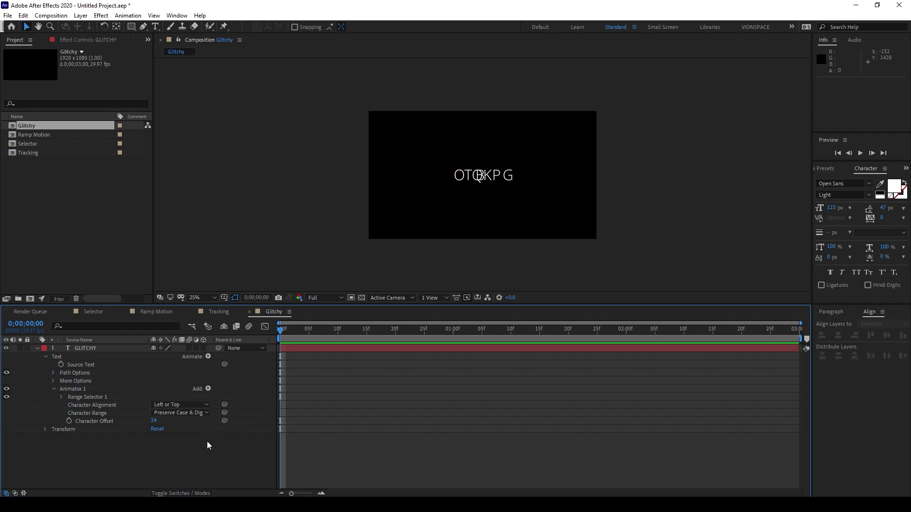
# - Add a Wiggly selector to the Character Offset animator and preview the scrambling letters
pyautogui.click(209, 389)
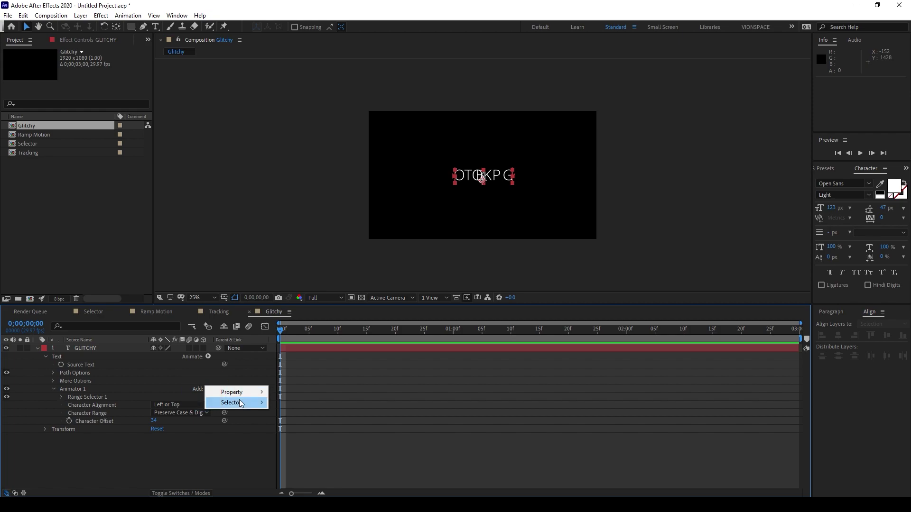
pyautogui.moveTo(239, 403)
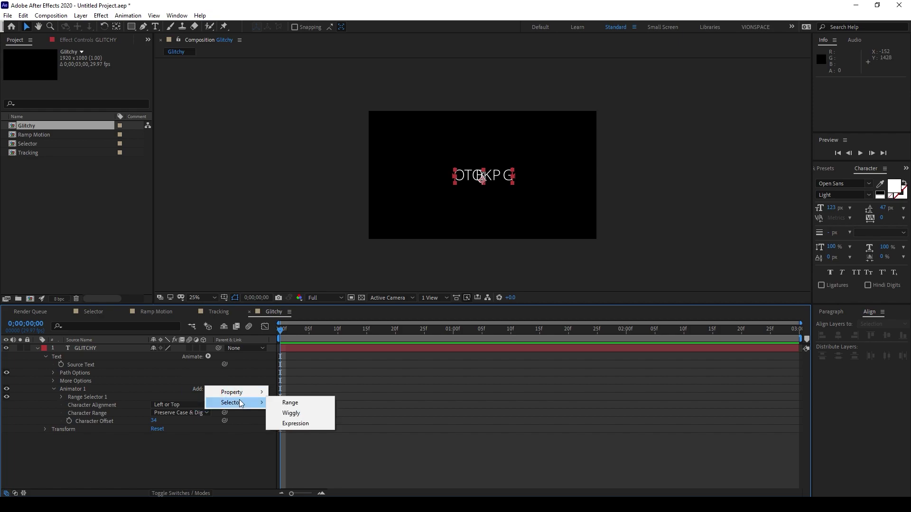
pyautogui.click(317, 416)
pyautogui.click(124, 463)
pyautogui.press('space')
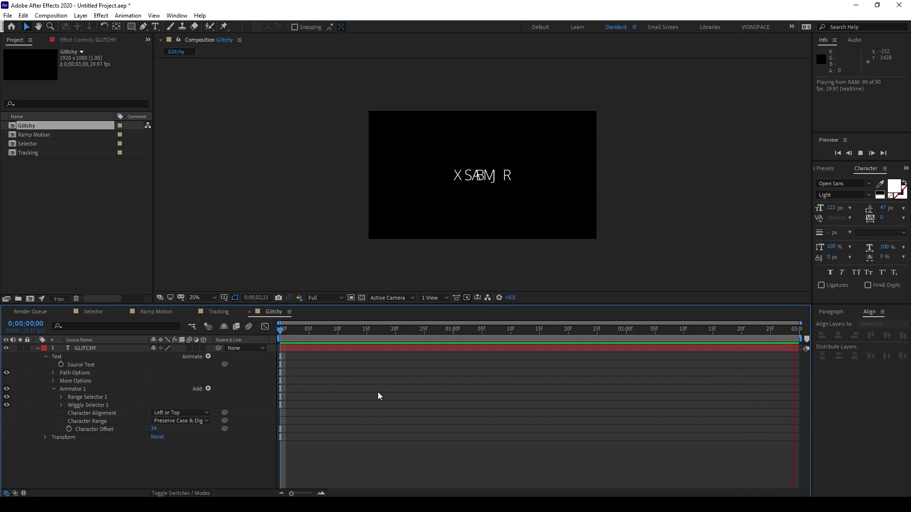
# - Keyframe Range Selector 1's Offset at 0% on the first frame and 100% at 0;00;01;00
pyautogui.moveTo(299, 333); pyautogui.dragTo(291, 333)
pyautogui.click(61, 397)
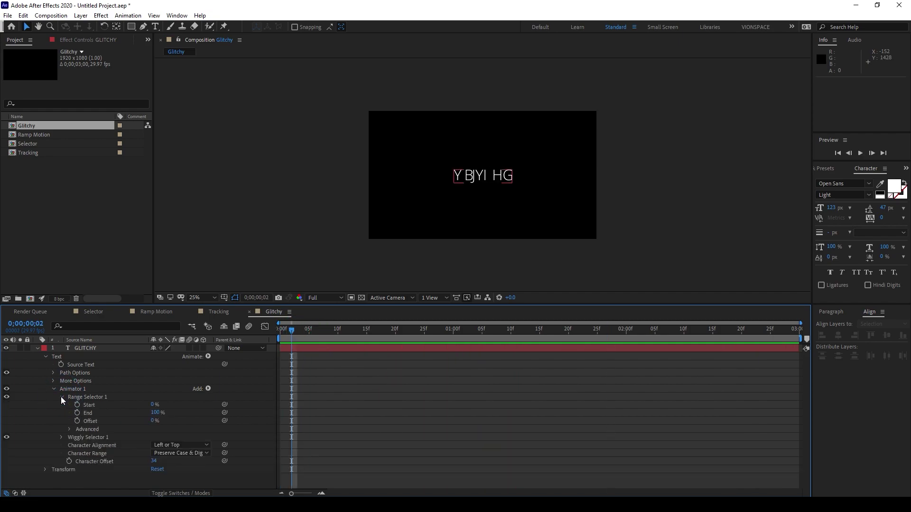
pyautogui.moveTo(295, 329); pyautogui.dragTo(270, 335)
pyautogui.click(77, 421)
pyautogui.moveTo(439, 329); pyautogui.dragTo(454, 342)
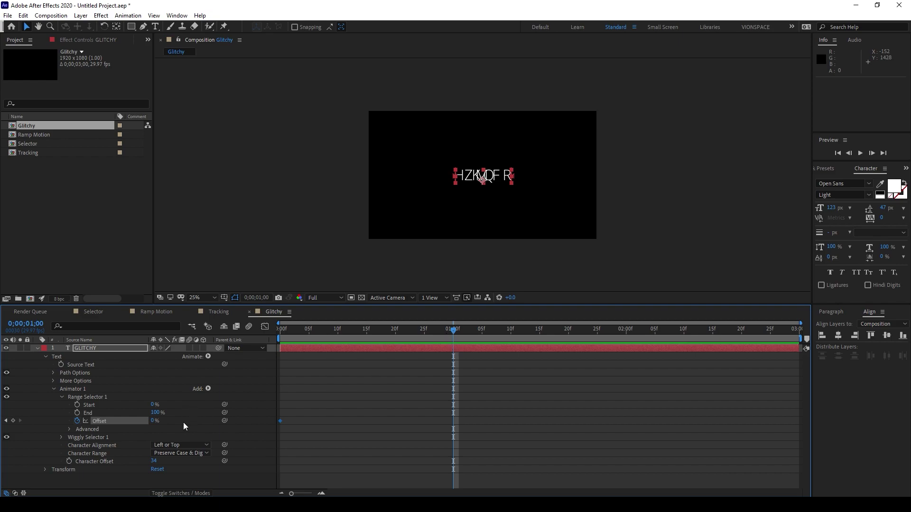
pyautogui.click(157, 422)
pyautogui.write('100')
pyautogui.press('Return')
pyautogui.click(330, 384)
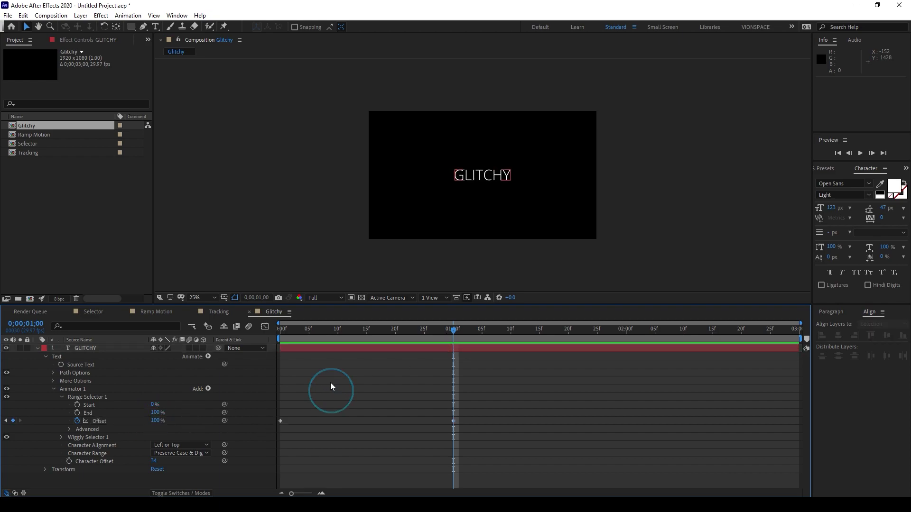
# - Preview the glitch reveal from the first frame and collapse Range Selector 1
pyautogui.click(283, 330)
pyautogui.press('space')
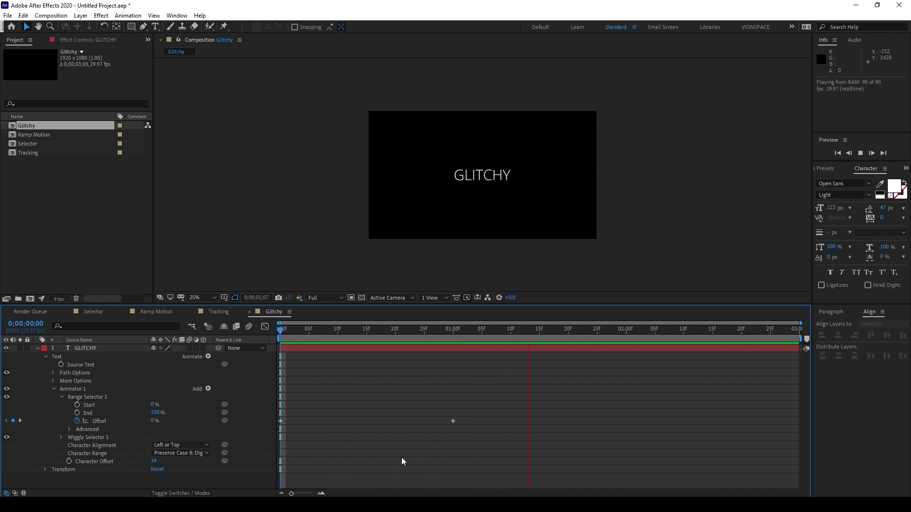
pyautogui.click(344, 335)
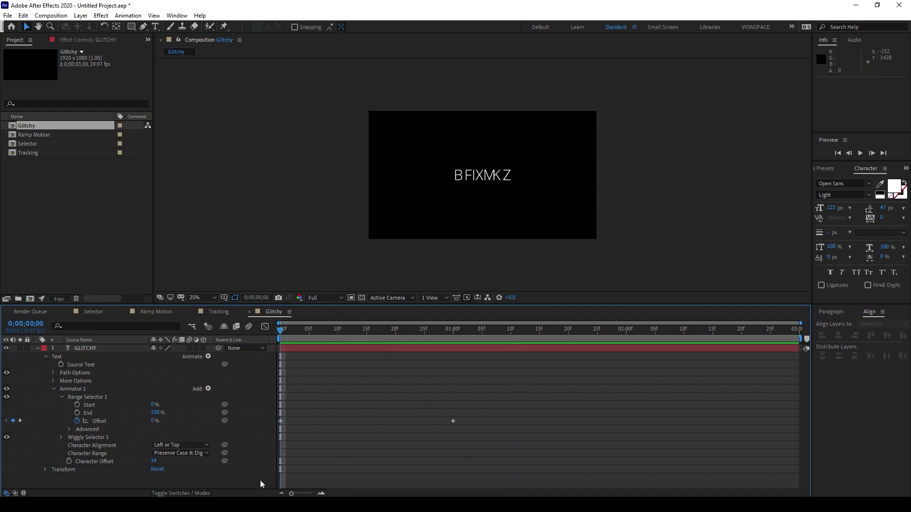
pyautogui.click(62, 398)
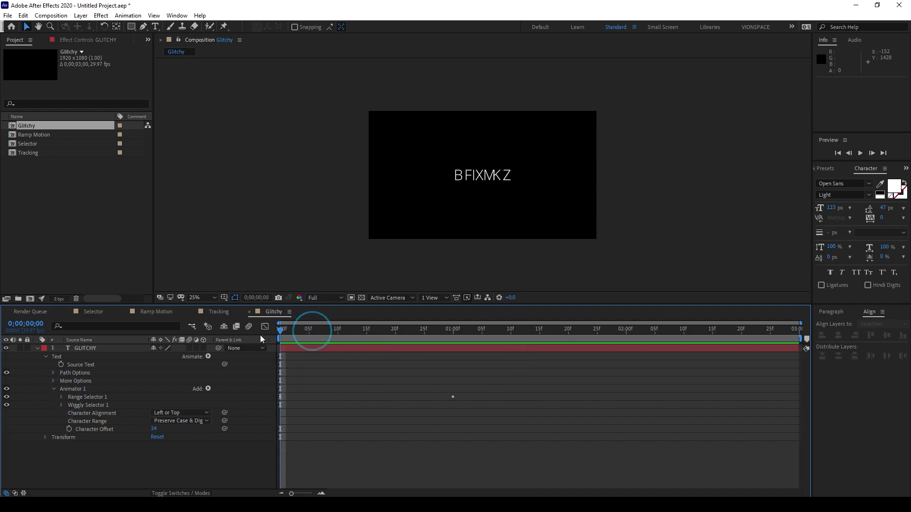
pyautogui.press('space')
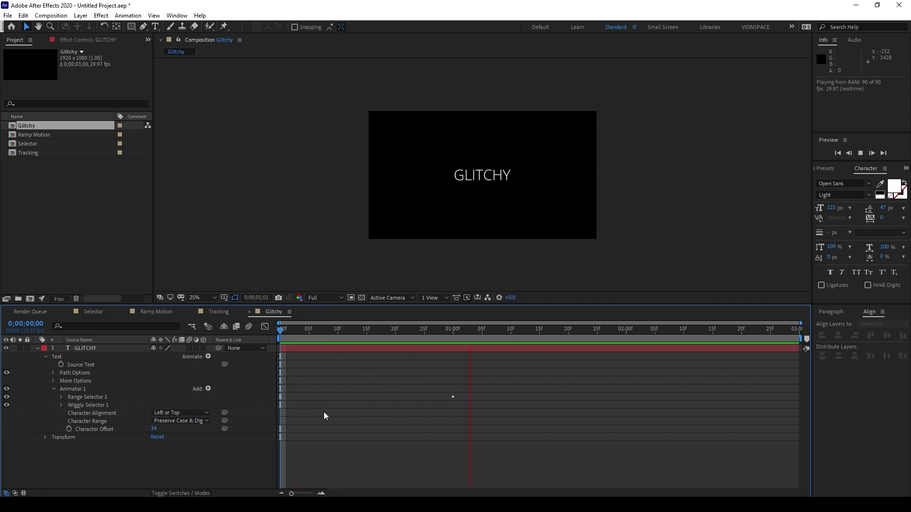
pyautogui.press('space')
# - Collapse the Character Offset animator and rename it "Glitchy 1"
pyautogui.click(53, 389)
pyautogui.click(71, 389)
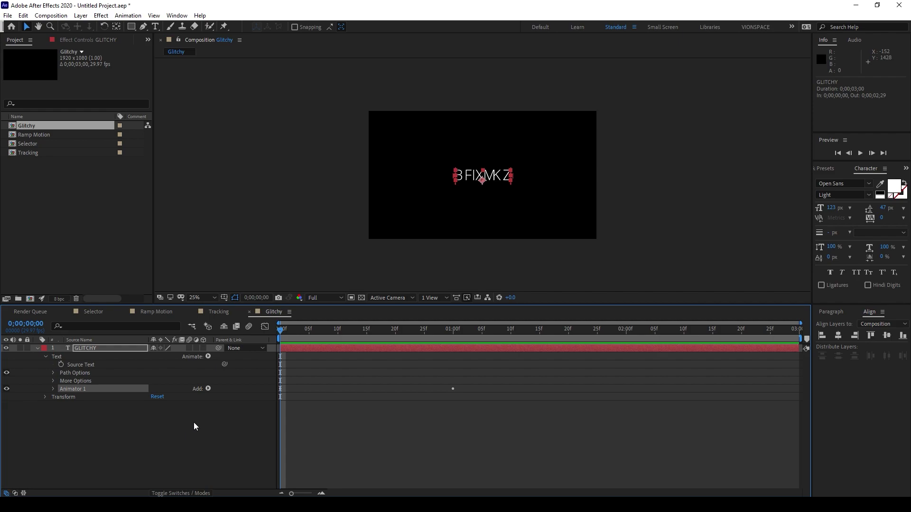
pyautogui.press('Return')
pyautogui.write('Glit')
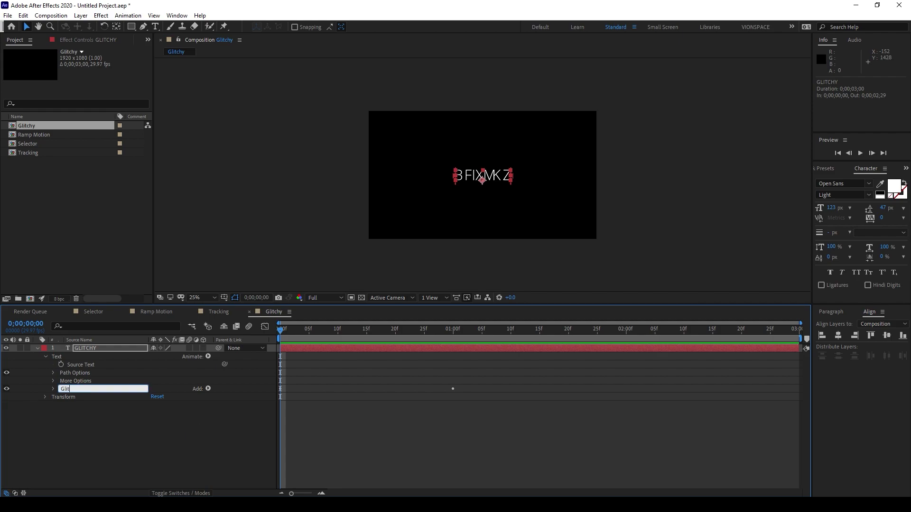
pyautogui.write('chy 1')
pyautogui.click(193, 423)
pyautogui.click(185, 419)
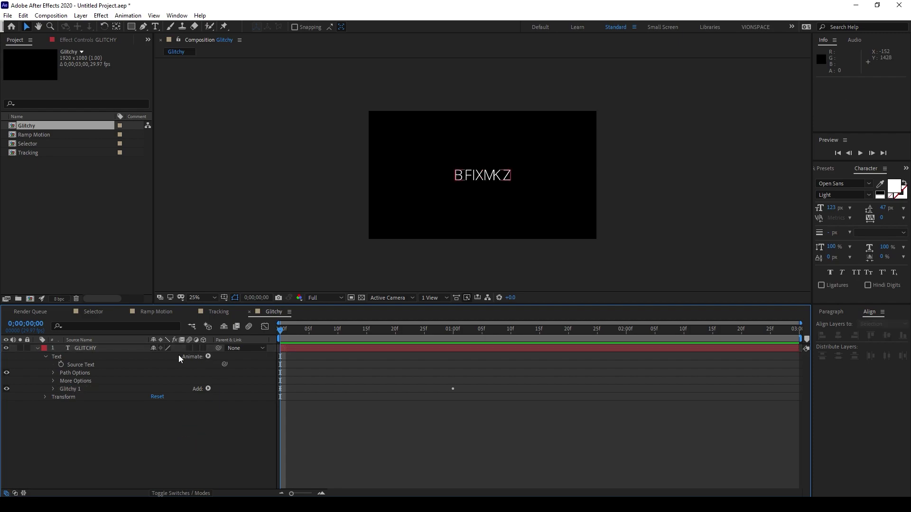
# - Add a separate Opacity animator to the GLITCHY text layer
pyautogui.click(208, 357)
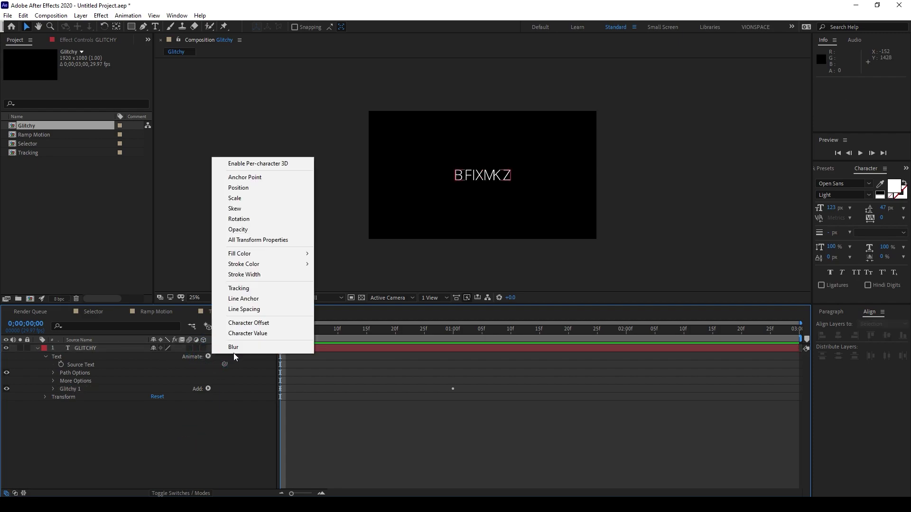
pyautogui.click(275, 228)
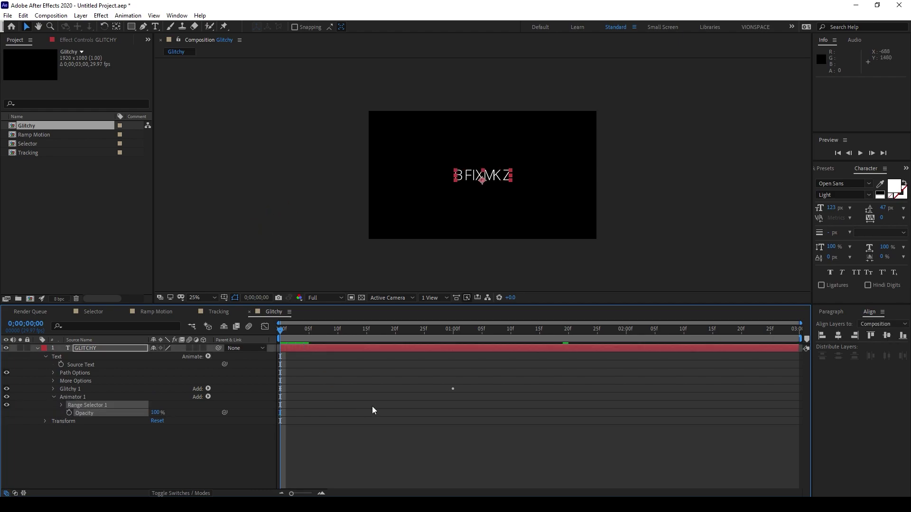
pyautogui.click(138, 439)
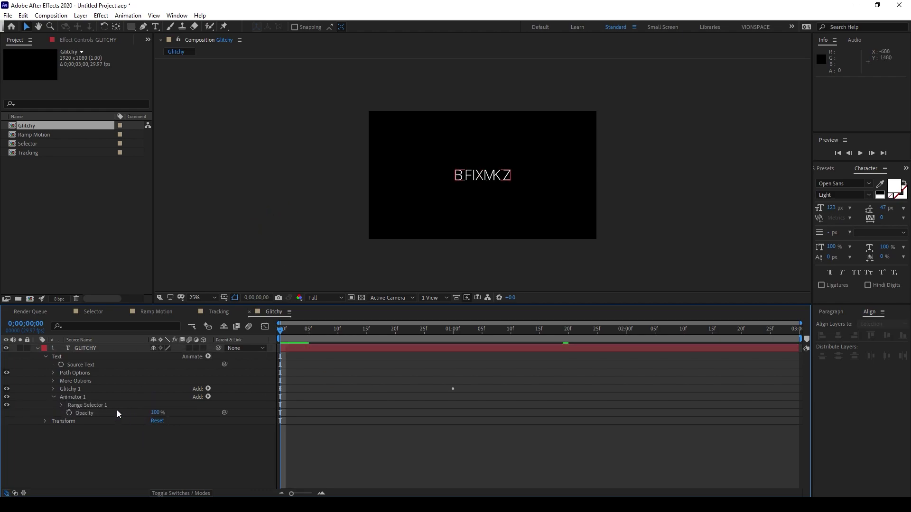
# - Copy both Range Selector Offset keyframes of Glitchy 1 onto the new animator's Opacity at the first frame, and preview the fade
pyautogui.click(53, 388)
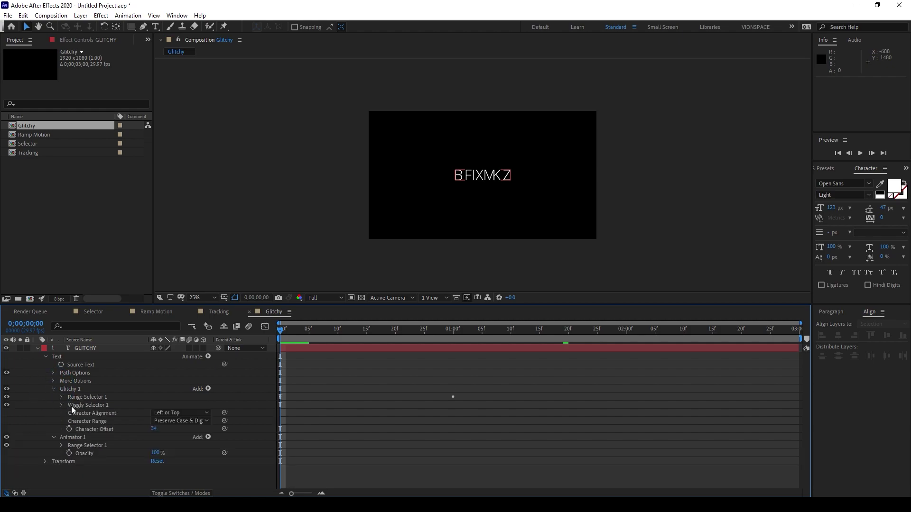
pyautogui.click(60, 397)
pyautogui.moveTo(474, 419); pyautogui.dragTo(279, 427)
pyautogui.hotkey('ctrl', 'c')
pyautogui.click(52, 389)
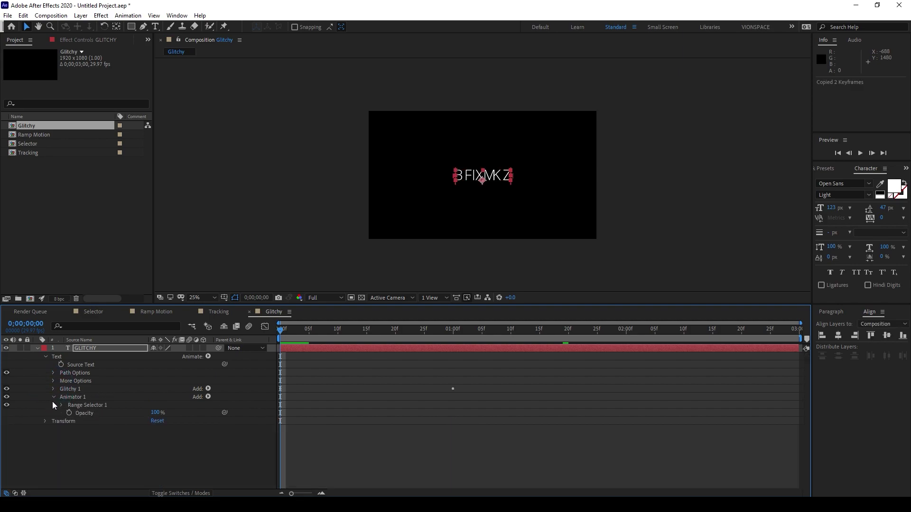
pyautogui.click(82, 413)
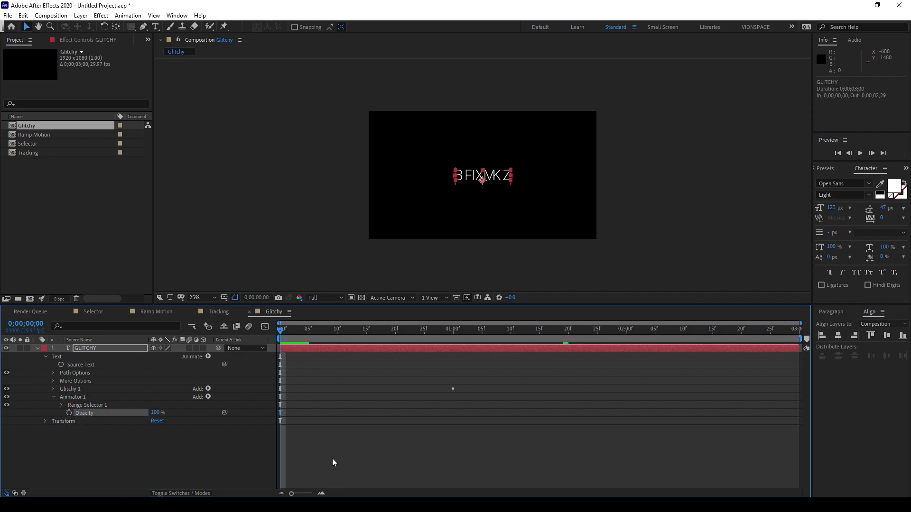
pyautogui.hotkey('ctrl', 'v')
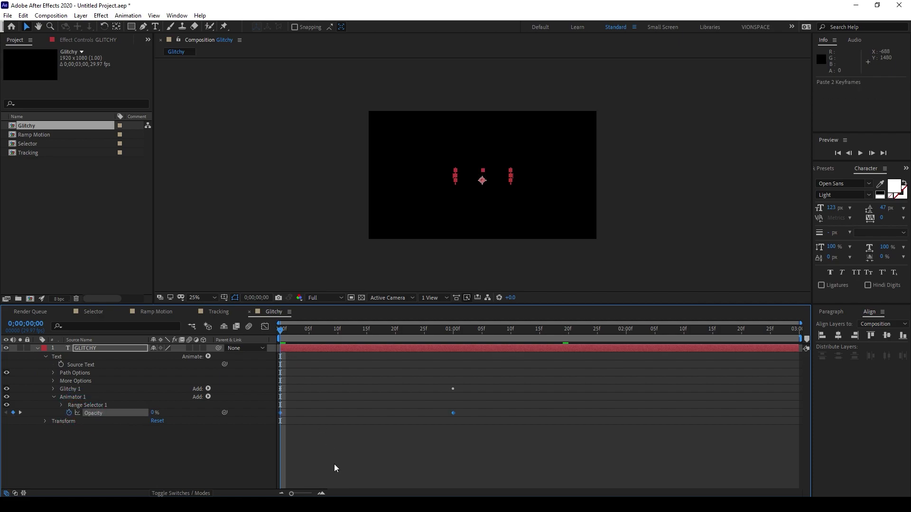
pyautogui.press('space')
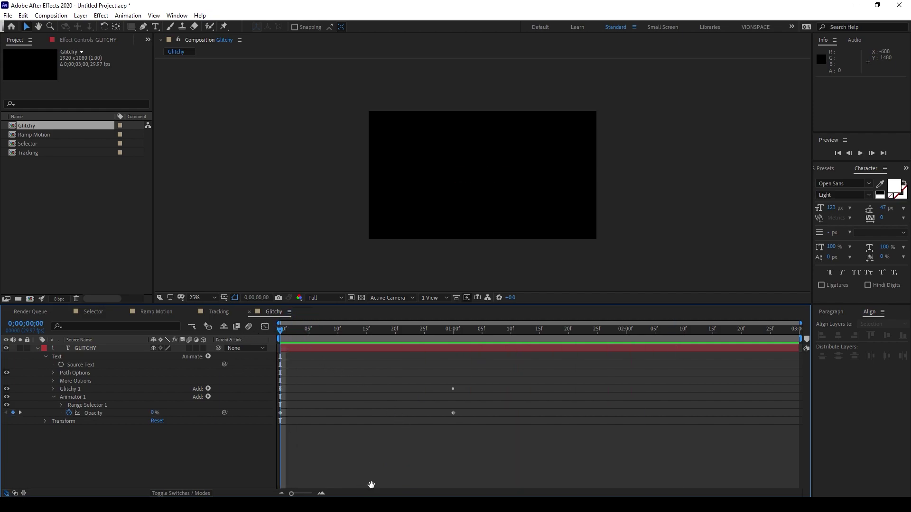
pyautogui.press('space')
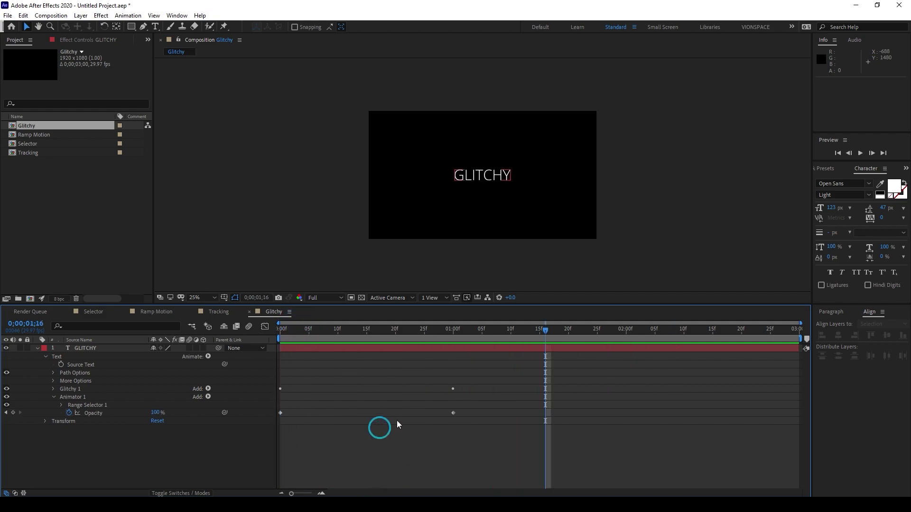
# - Show only the layer's keyframed properties, shift both Offset keyframes two frames later than the Opacity keyframes, and preview the result
pyautogui.click(81, 349)
pyautogui.press('u')
pyautogui.moveTo(463, 361); pyautogui.dragTo(292, 365)
pyautogui.click(307, 391)
pyautogui.click(279, 329)
pyautogui.press('space')
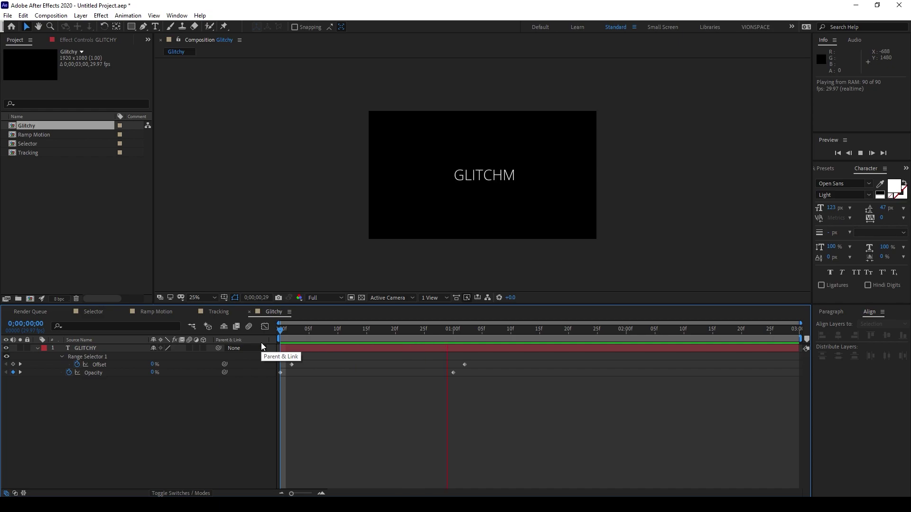
pyautogui.press('space')
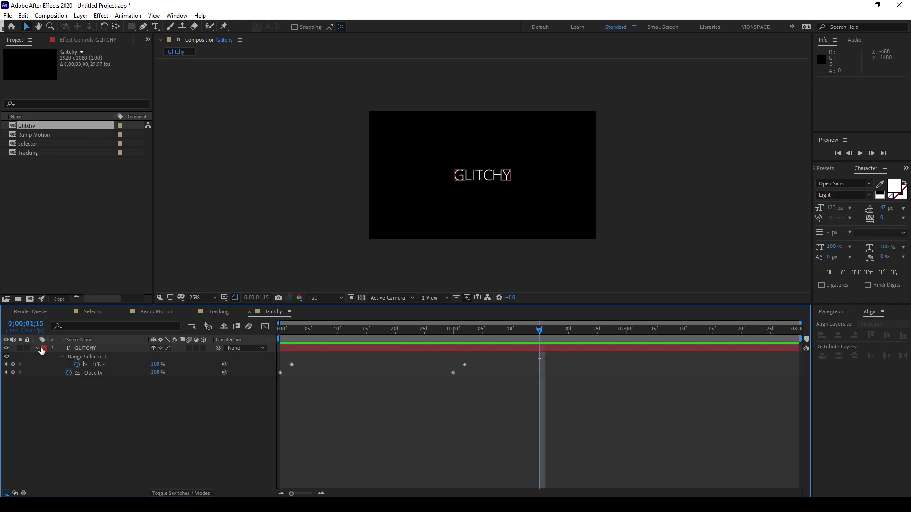
# - Duplicate the Glitchy 1 animator on the GLITCHY layer and place the copy above the original
pyautogui.click(38, 348)
pyautogui.click(38, 348)
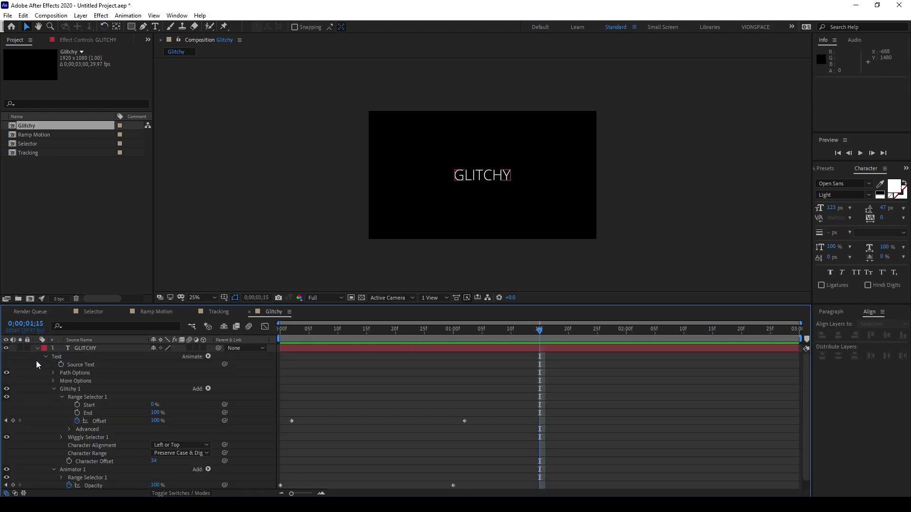
pyautogui.click(52, 389)
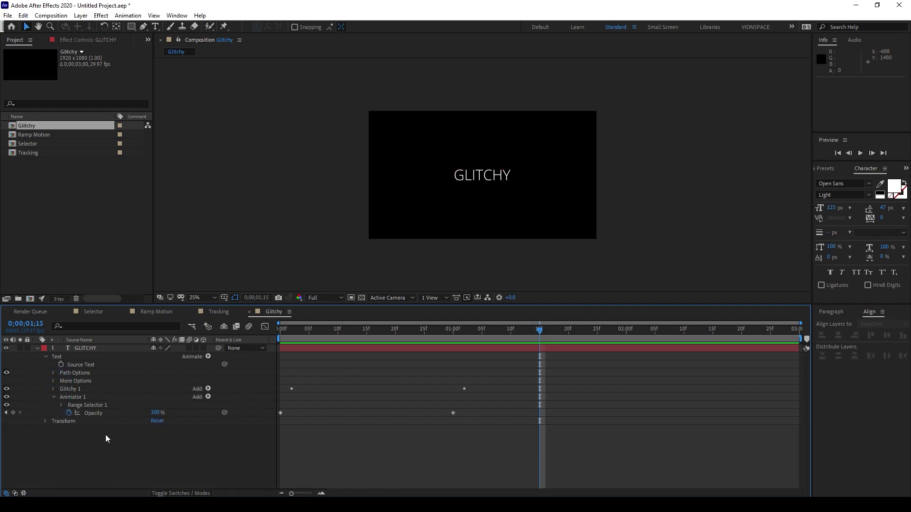
pyautogui.click(54, 397)
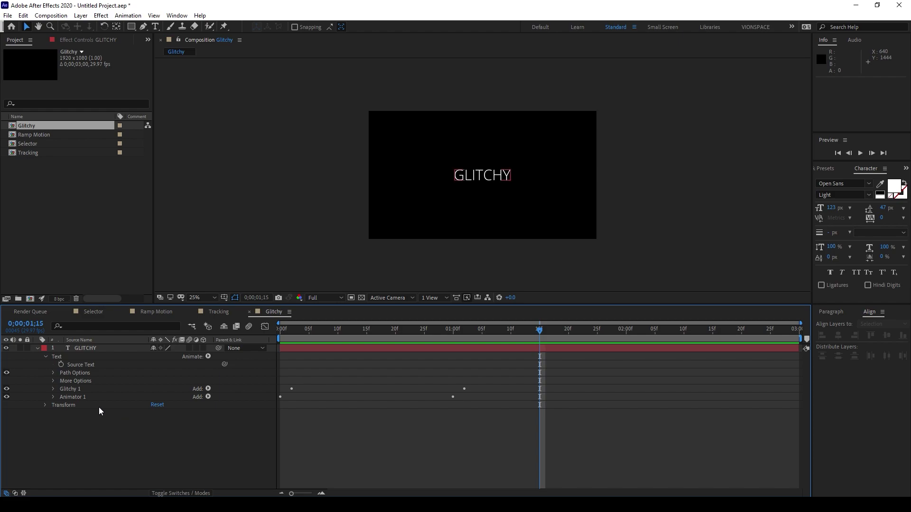
pyautogui.click(77, 389)
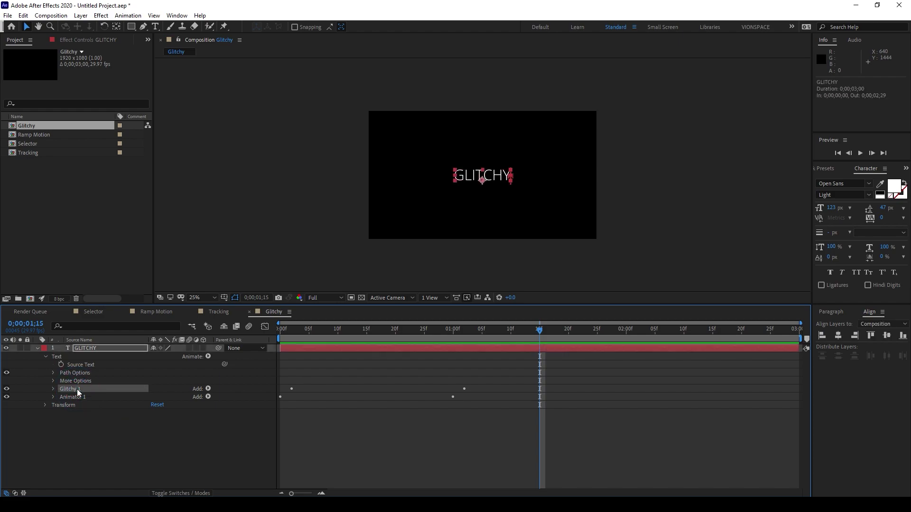
pyautogui.hotkey('ctrl', 'd')
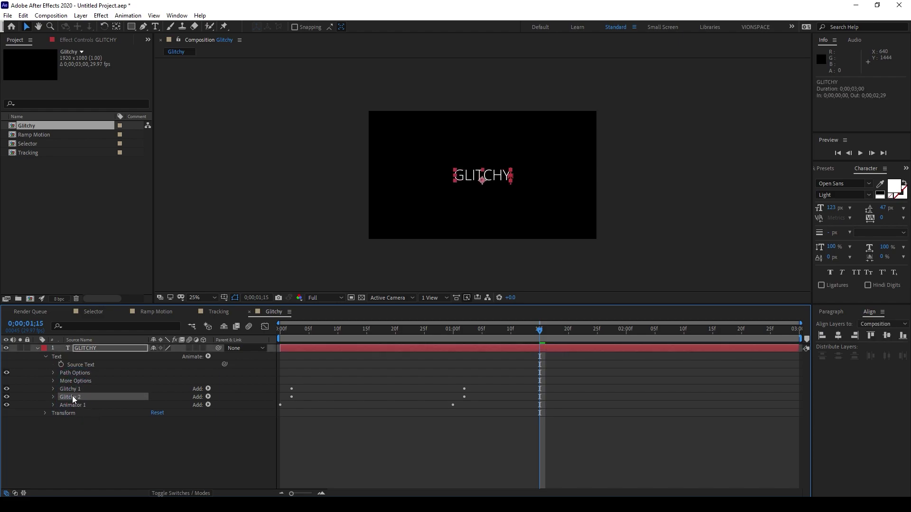
pyautogui.moveTo(72, 396); pyautogui.dragTo(96, 390)
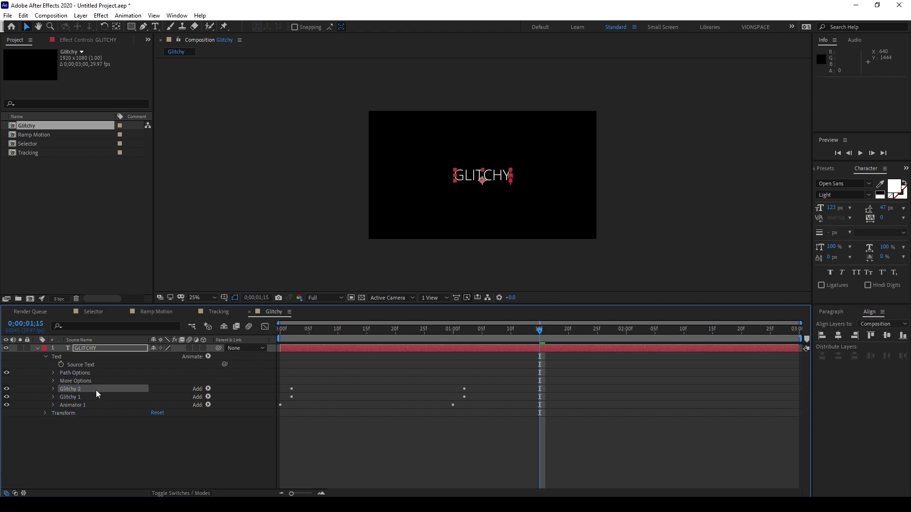
# - Remove Character Offset from the Glitchy 2 animator and add a Scale property in its place
pyautogui.click(54, 392)
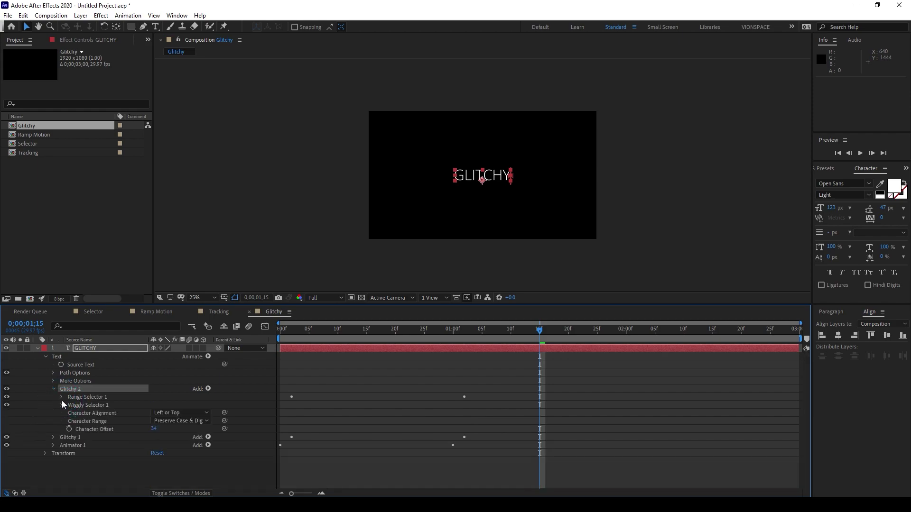
pyautogui.click(106, 430)
pyautogui.press('Delete')
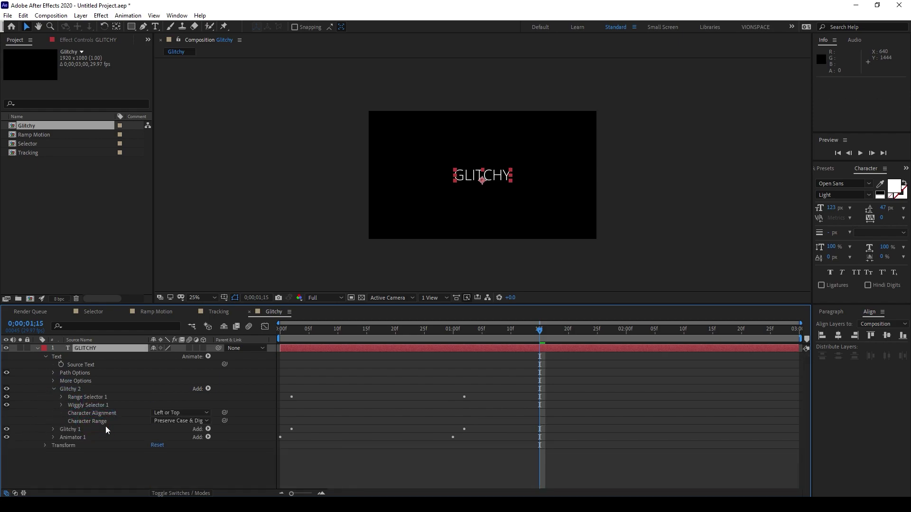
pyautogui.click(208, 389)
pyautogui.click(446, 434)
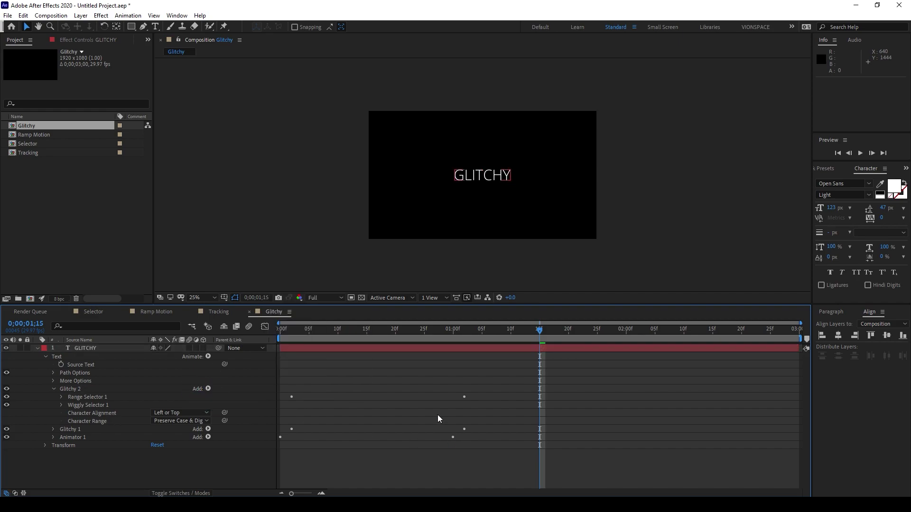
pyautogui.click(373, 332)
pyautogui.click(208, 389)
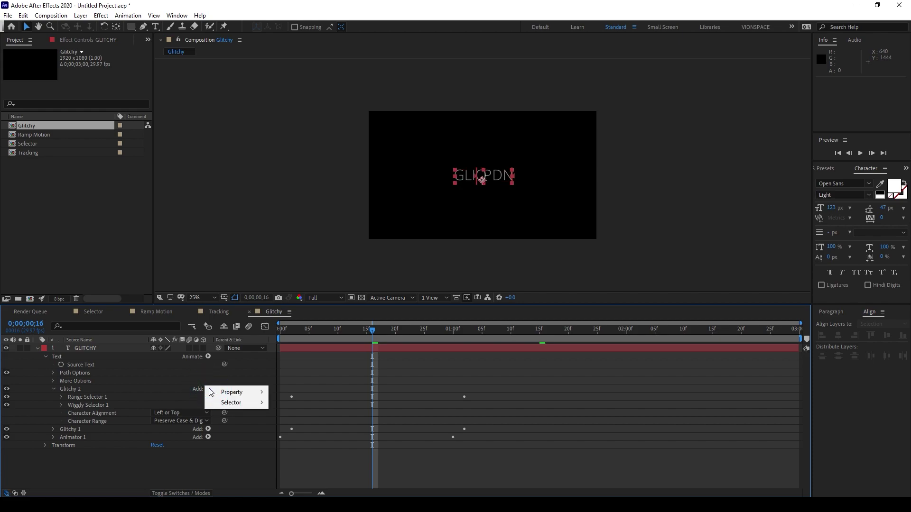
pyautogui.moveTo(248, 393)
pyautogui.click(302, 244)
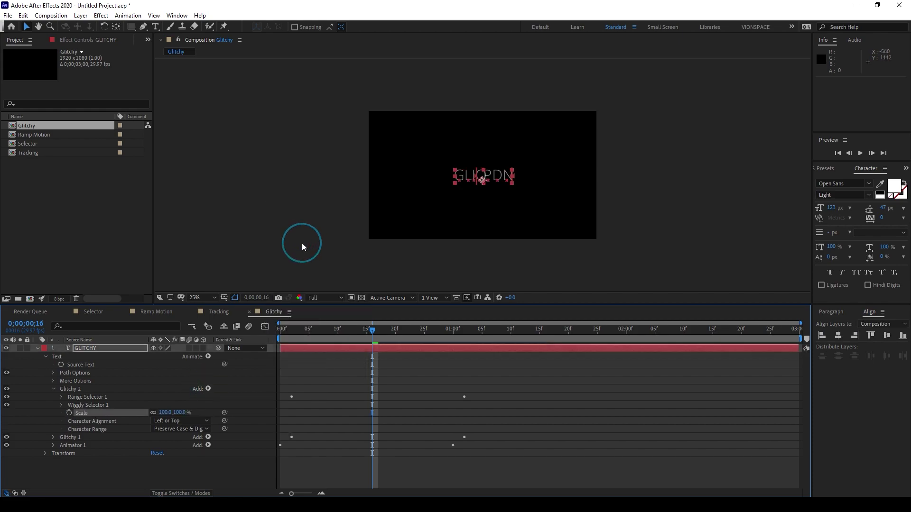
# - Set the text layer's Grouping Alignment to 0.0, -36.0%
pyautogui.moveTo(167, 412); pyautogui.dragTo(220, 444)
pyautogui.hotkey('ctrl', 'z')
pyautogui.click(53, 381)
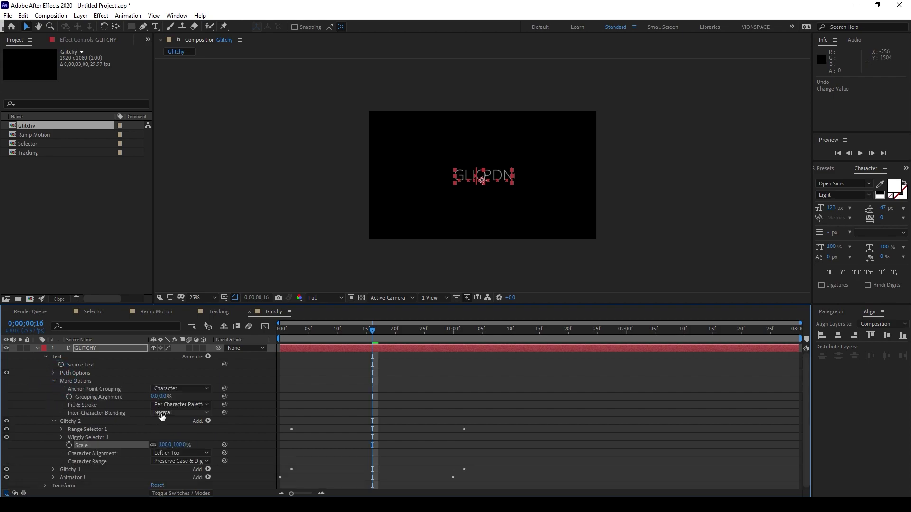
pyautogui.moveTo(163, 397); pyautogui.dragTo(151, 404)
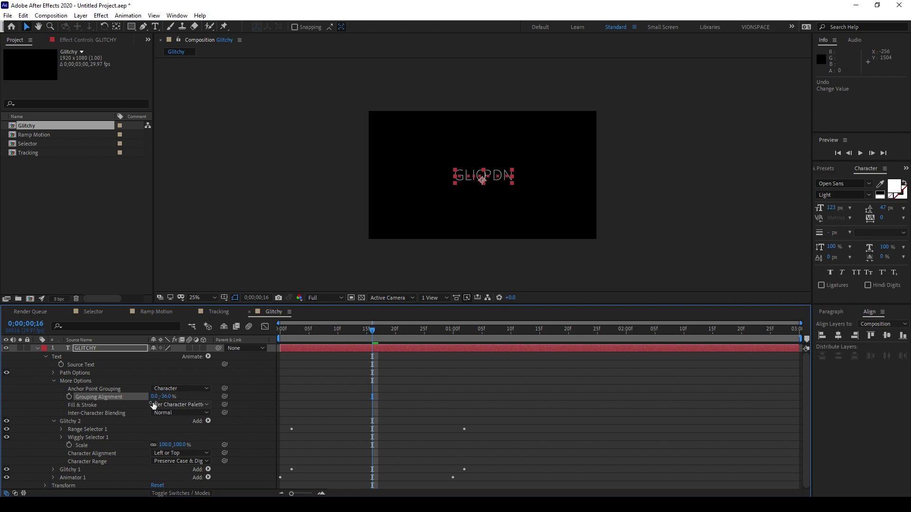
pyautogui.click(53, 380)
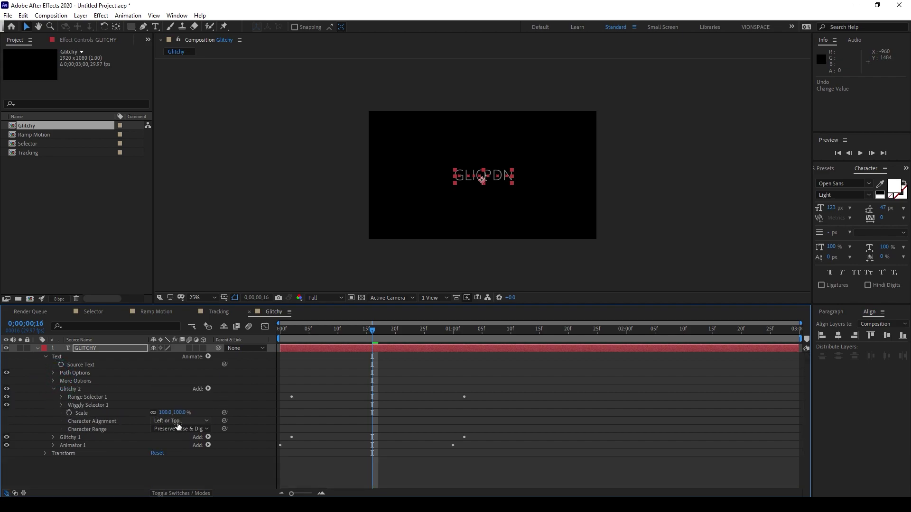
# - Set the Glitchy 2 animator's Scale to -23% and preview the animation
pyautogui.moveTo(179, 415); pyautogui.dragTo(146, 439)
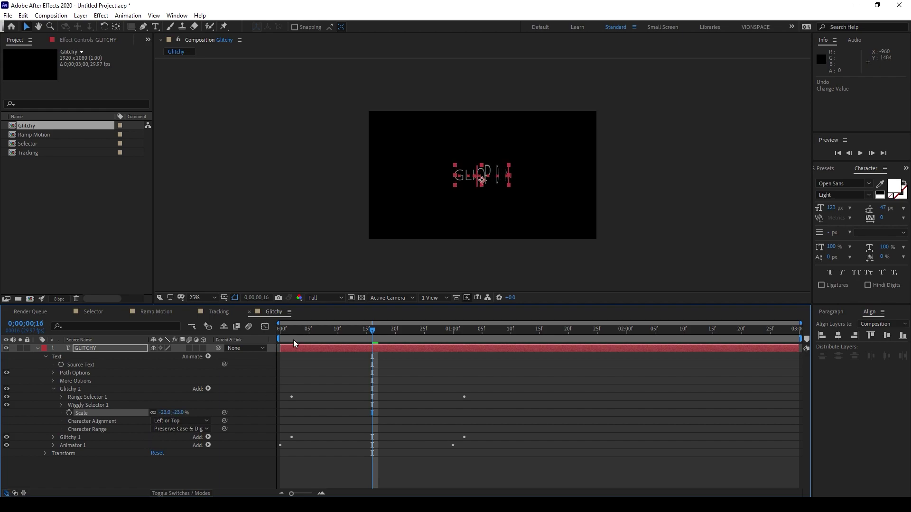
pyautogui.press('space')
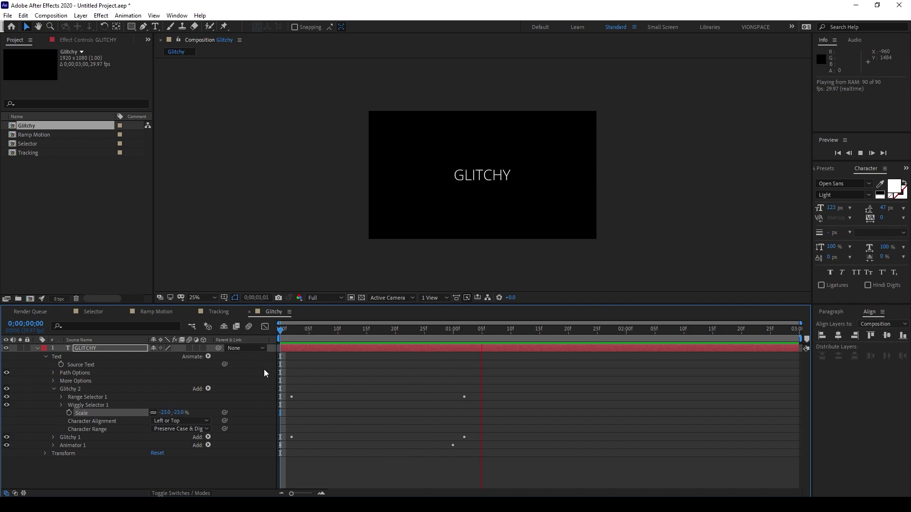
pyautogui.click(328, 403)
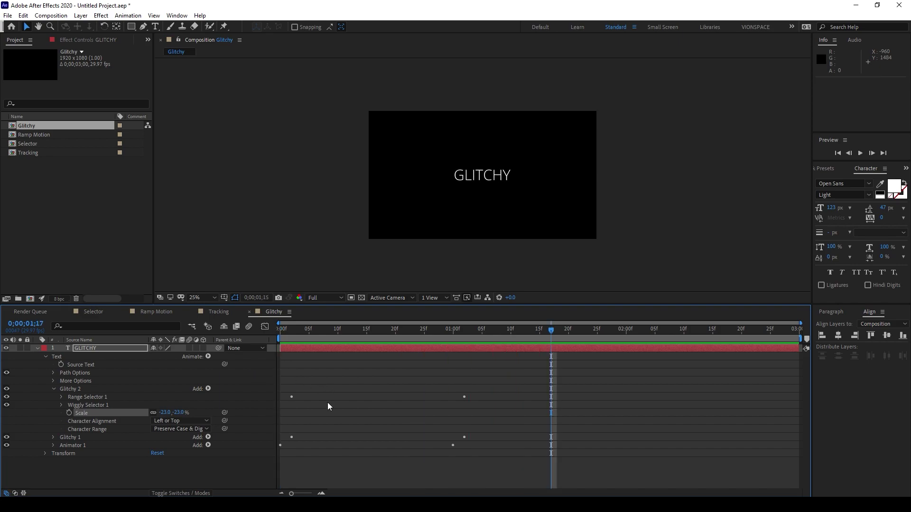
# - Show only keyframed properties, move Glitchy 2's Offset keyframes to frame 5 and 1 second, and preview the result
pyautogui.click(85, 348)
pyautogui.press('u')
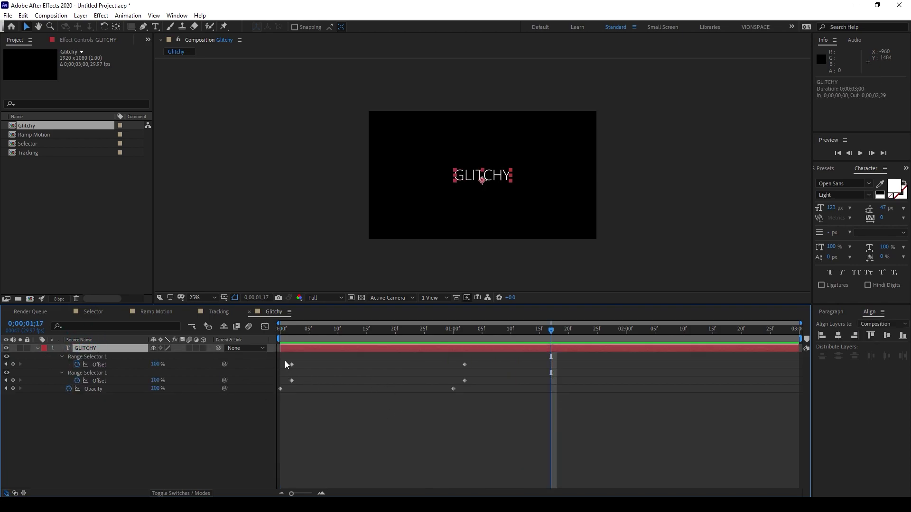
pyautogui.moveTo(451, 362)
pyautogui.mouseDown()
pyautogui.moveTo(480, 372)
pyautogui.moveTo(436, 367)
pyautogui.mouseUp()
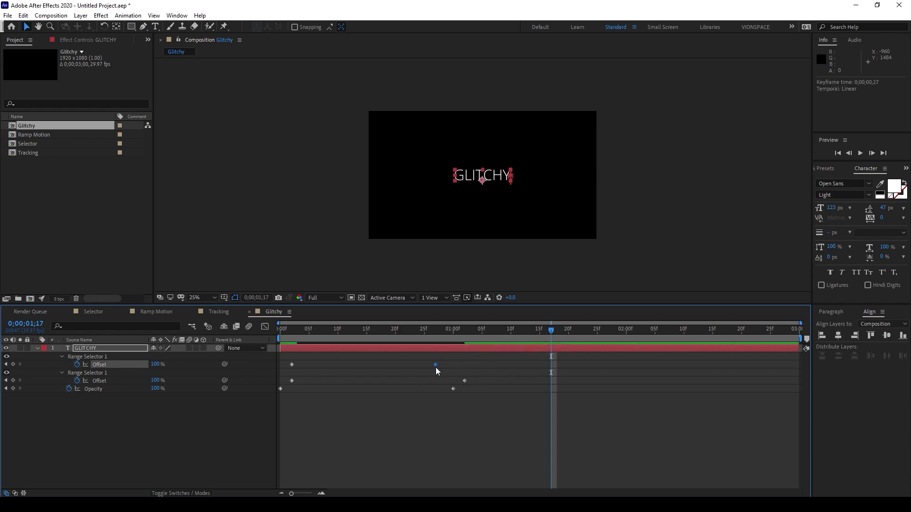
pyautogui.moveTo(280, 356); pyautogui.dragTo(453, 367)
pyautogui.click(541, 383)
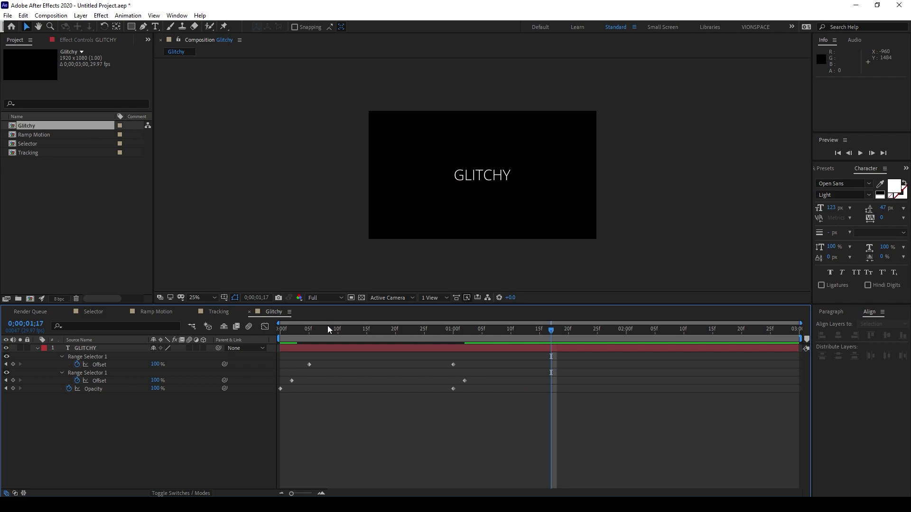
pyautogui.press('space')
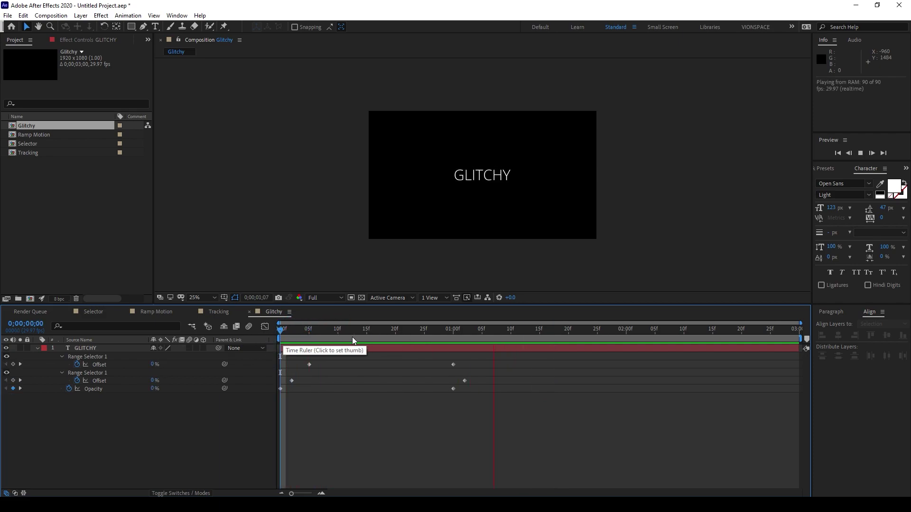
pyautogui.click(362, 329)
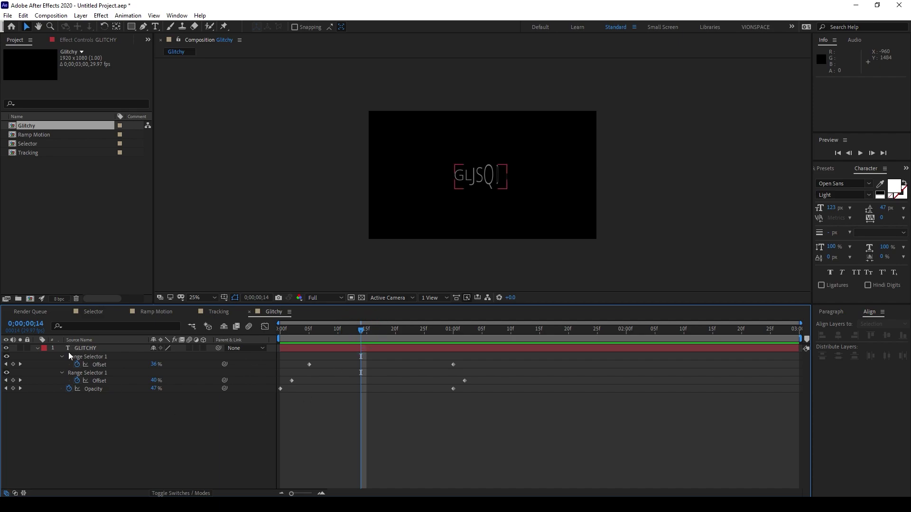
# - Unlink Glitchy 2's Scale dimensions, set Scale to -1.0, -42.0%, and preview from the first frame
pyautogui.click(37, 348)
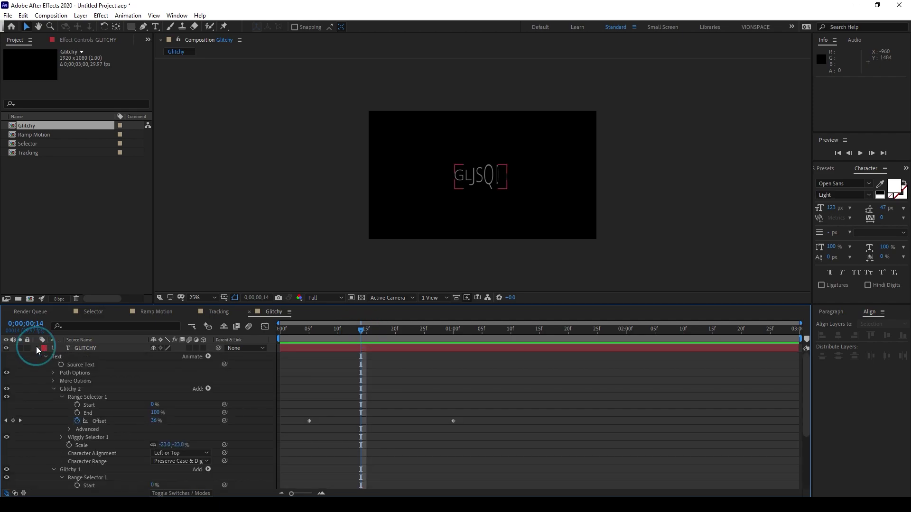
pyautogui.click(53, 390)
pyautogui.click(53, 398)
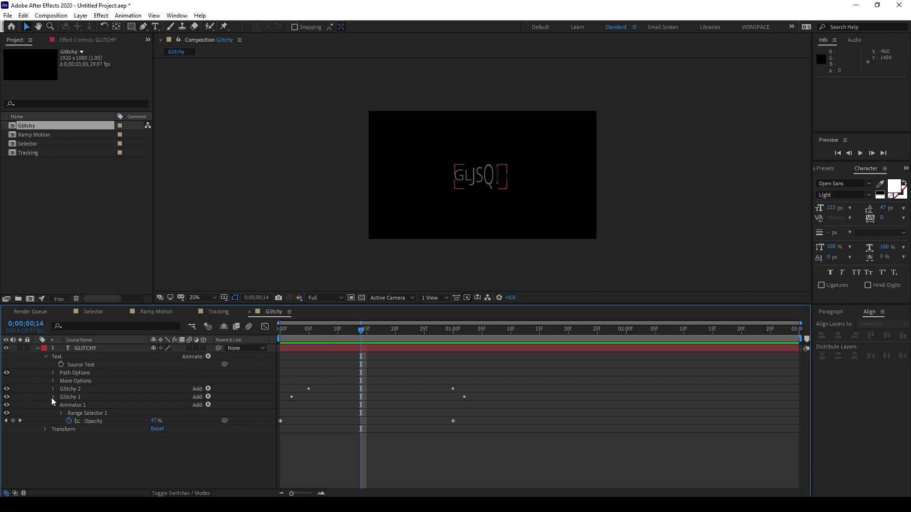
pyautogui.click(53, 406)
pyautogui.click(53, 389)
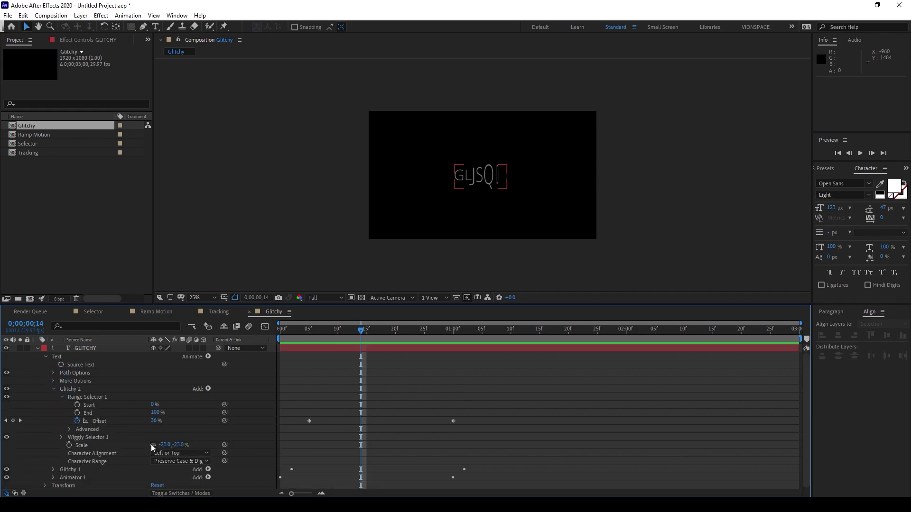
pyautogui.moveTo(179, 445)
pyautogui.mouseDown()
pyautogui.moveTo(193, 445)
pyautogui.moveTo(173, 453)
pyautogui.moveTo(167, 445)
pyautogui.moveTo(184, 446)
pyautogui.moveTo(166, 445)
pyautogui.mouseUp()
pyautogui.press('Home')
pyautogui.press('space')
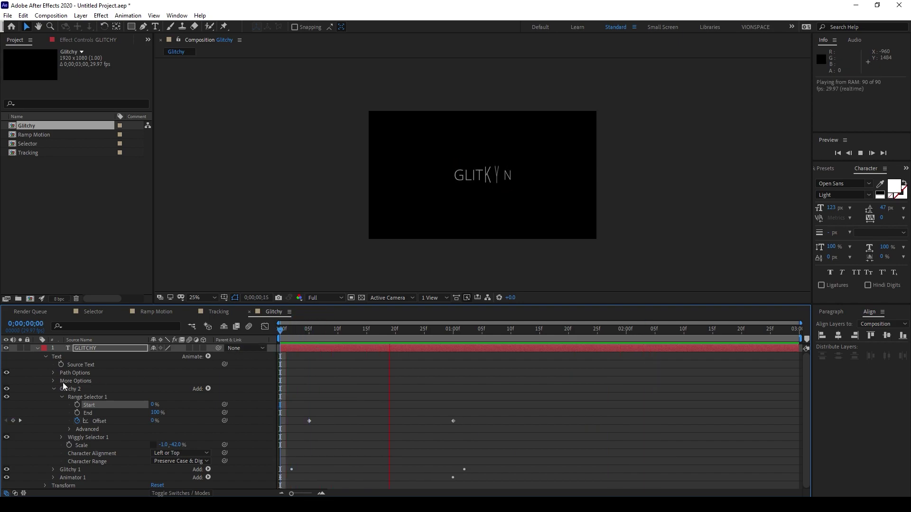
pyautogui.press('space')
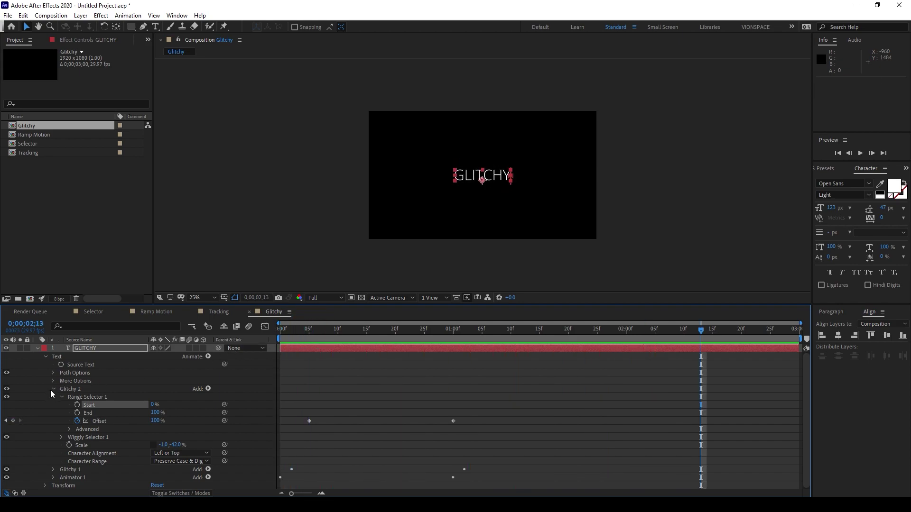
# - Collapse the Glitchy 2 animator and the GLITCHY layer's properties, and clear the selection
pyautogui.click(54, 389)
pyautogui.click(46, 357)
pyautogui.click(37, 348)
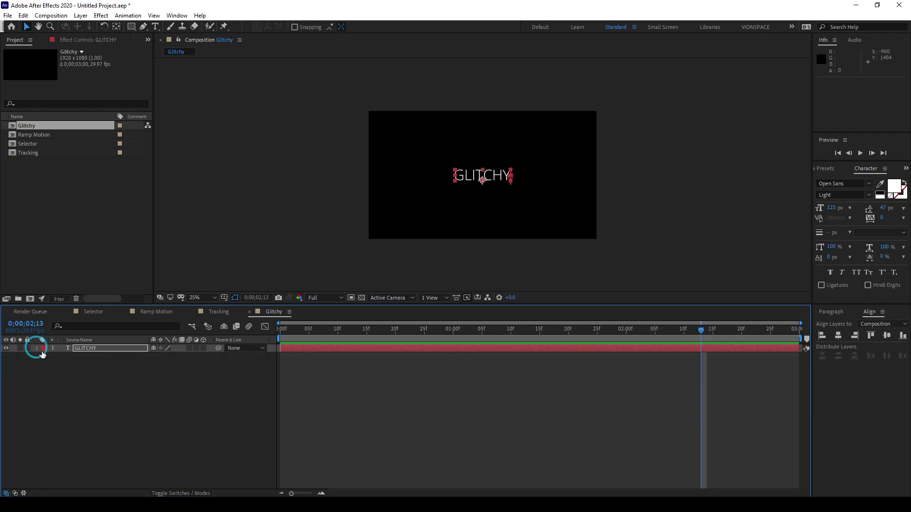
pyautogui.click(101, 416)
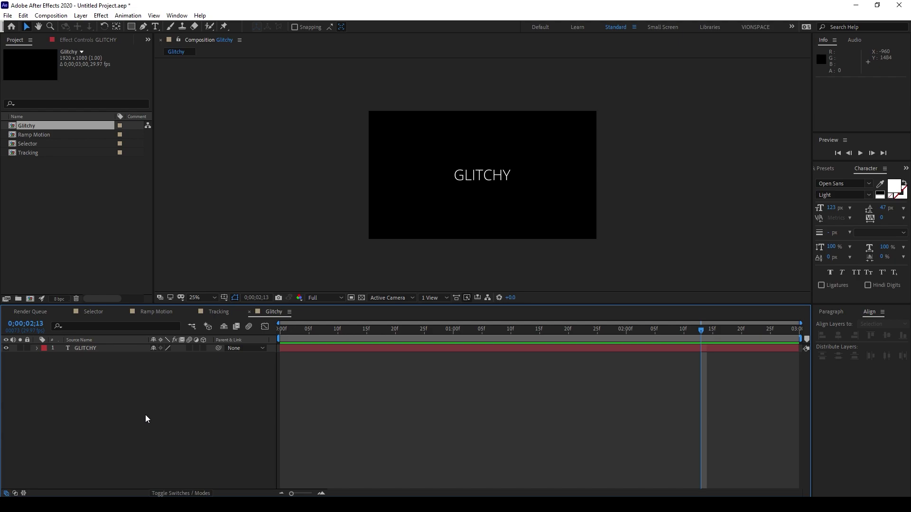
# - Expand the GLITCHY layer and select its Animator 1, Glitchy 1, Glitchy 2 and More Options property groups together
pyautogui.click(90, 351)
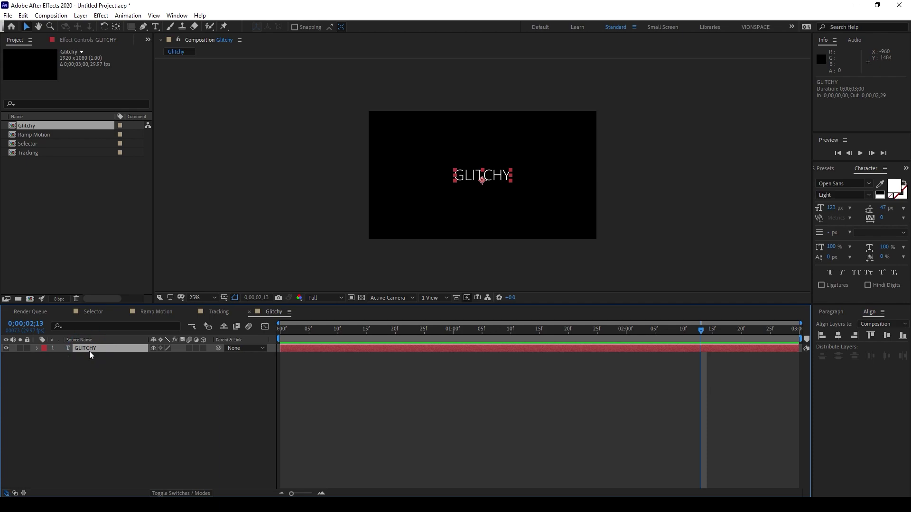
pyautogui.click(36, 349)
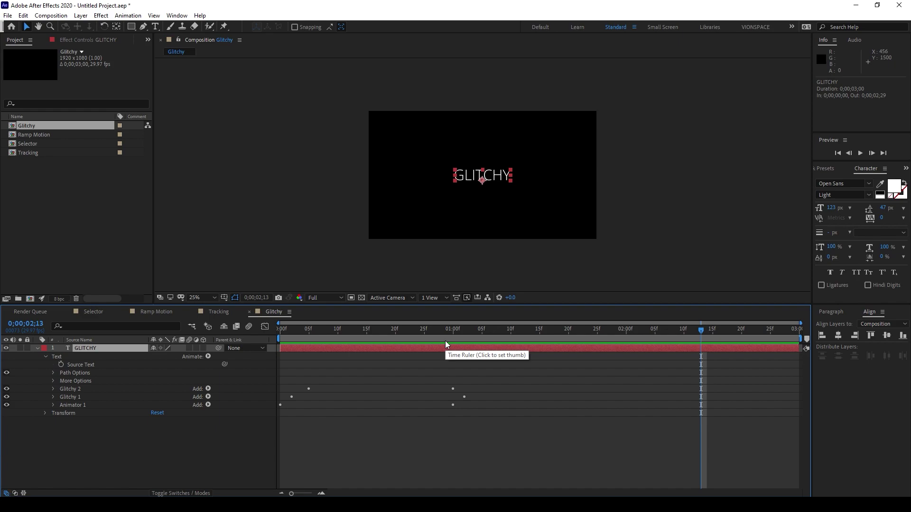
pyautogui.keyDown('shift'); pyautogui.click(67, 396); pyautogui.keyUp('shift')
pyautogui.keyDown('shift'); pyautogui.click(68, 390); pyautogui.keyUp('shift')
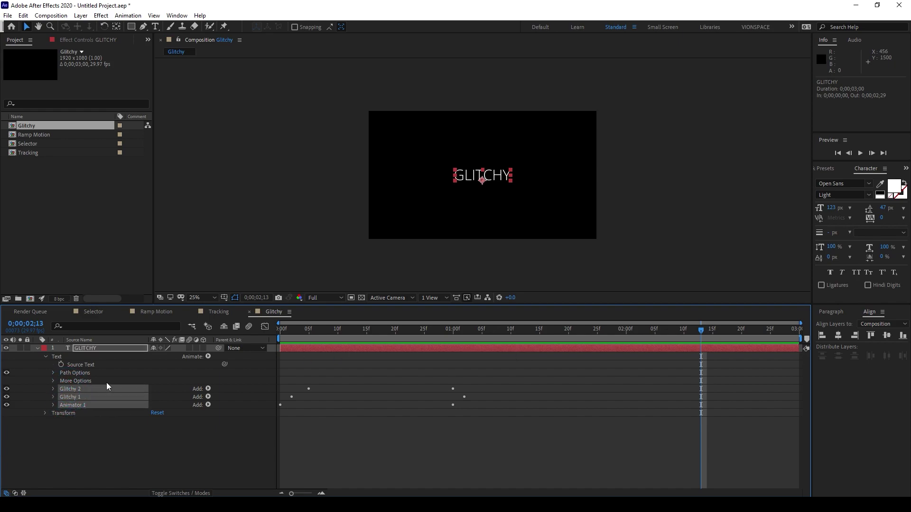
pyautogui.keyDown('shift'); pyautogui.click(86, 382); pyautogui.keyUp('shift')
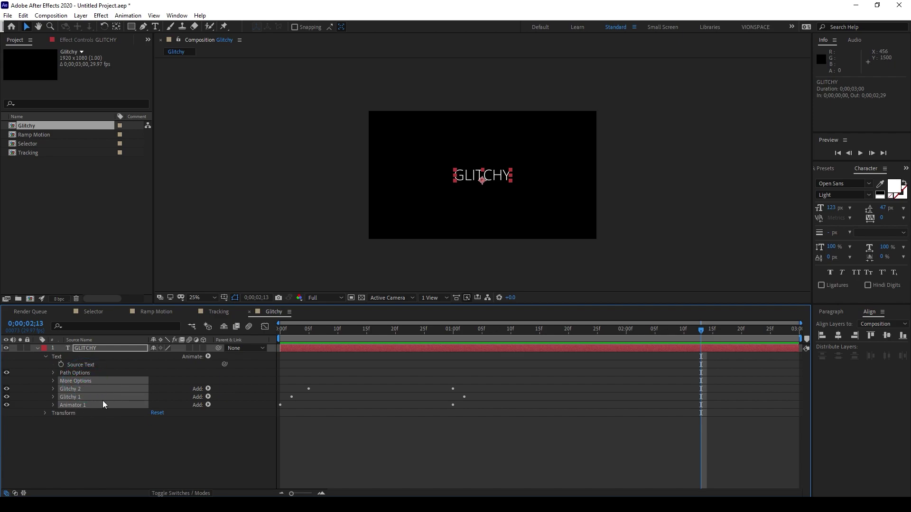
# - Save the selected properties as an animation preset named Glitchy 2 in User Presets, and collapse and deselect the GLITCHY layer
pyautogui.click(122, 17)
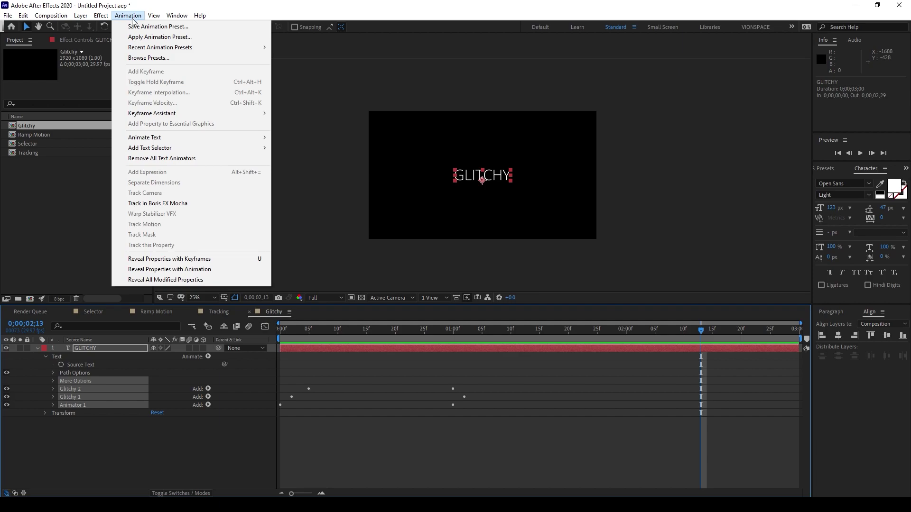
pyautogui.click(191, 28)
pyautogui.moveTo(194, 29); pyautogui.dragTo(350, 39)
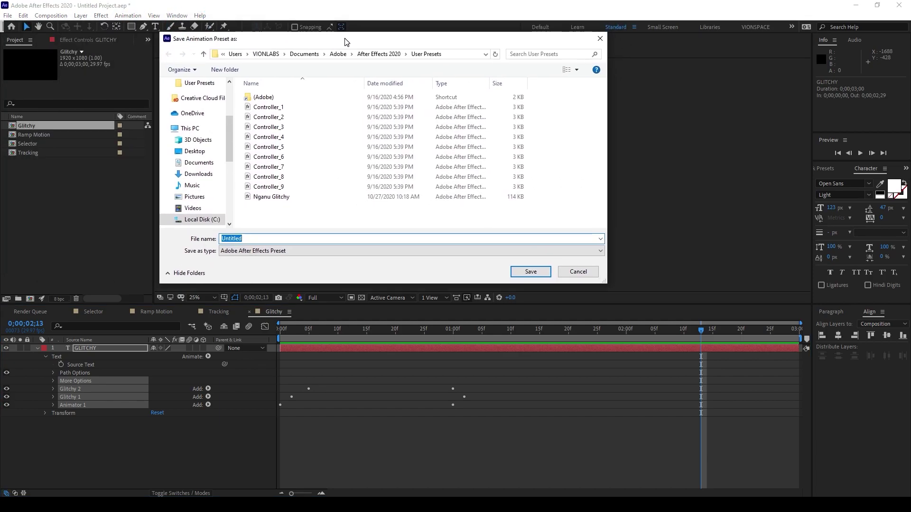
pyautogui.doubleClick(266, 238)
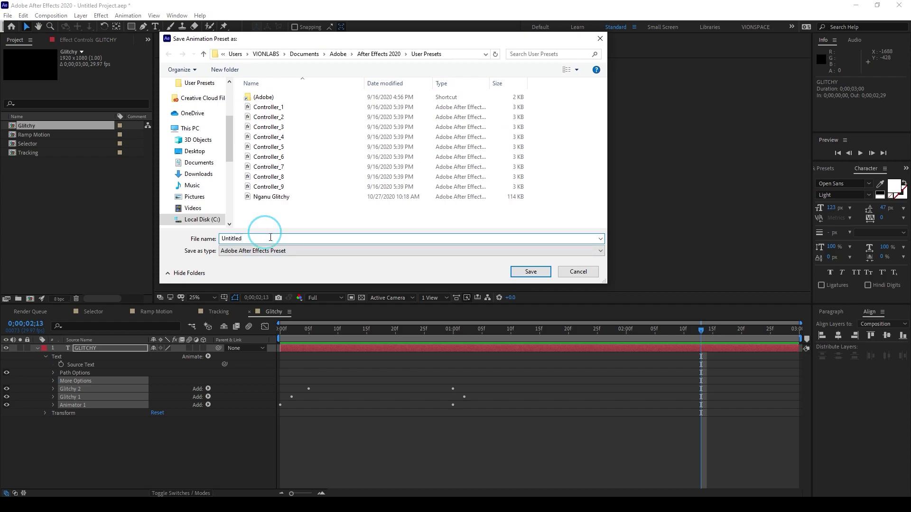
pyautogui.write('Glitchy ')
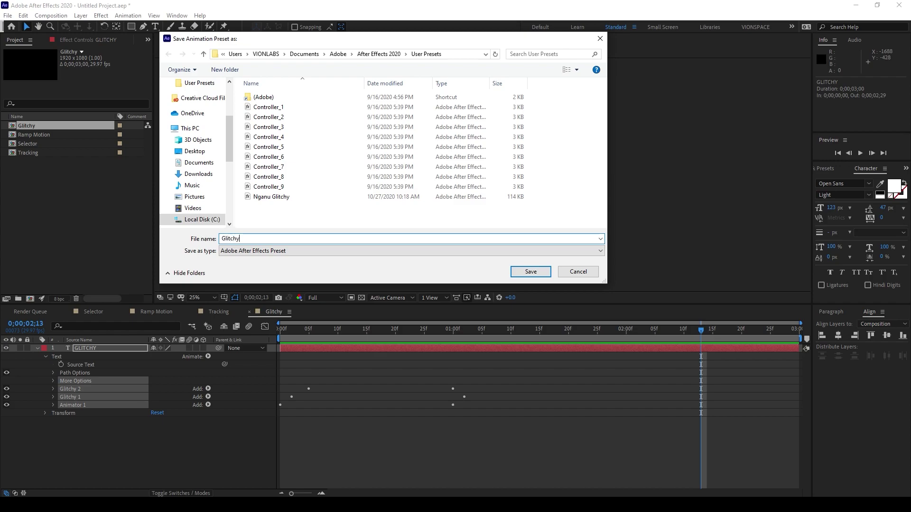
pyautogui.write('2')
pyautogui.click(540, 274)
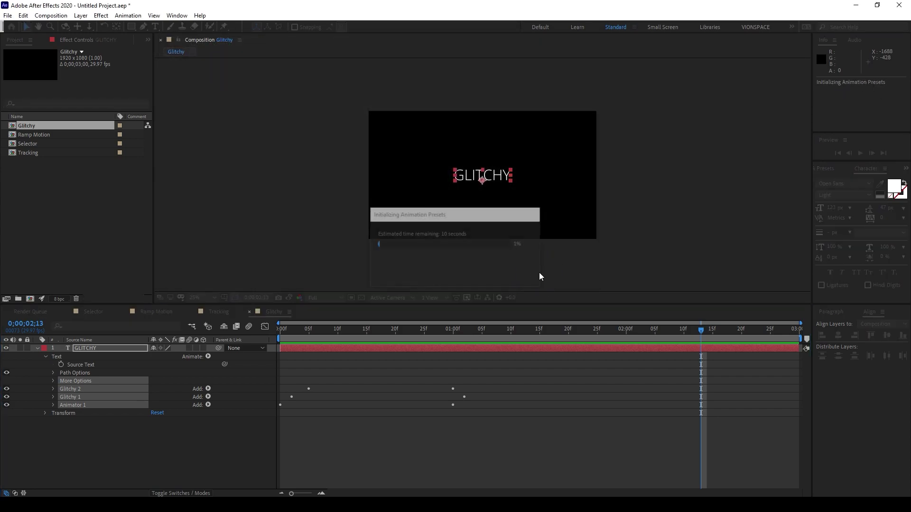
pyautogui.click(37, 350)
pyautogui.click(76, 400)
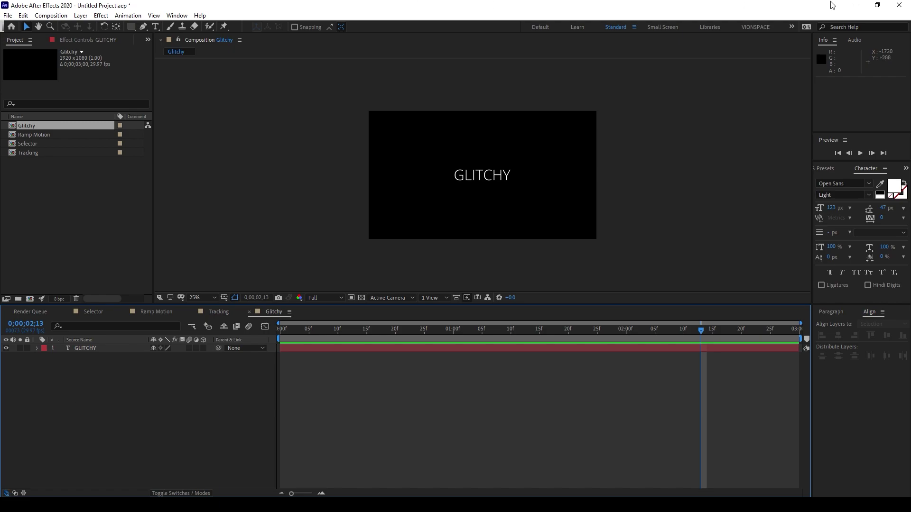
# - Close After Effects without saving the project changes and relaunch Adobe After Effects 2020
pyautogui.click(899, 5)
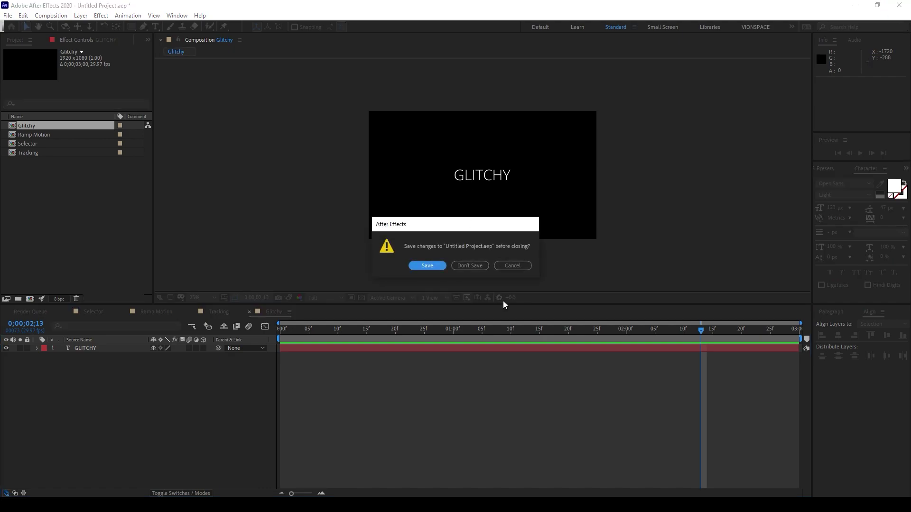
pyautogui.click(470, 265)
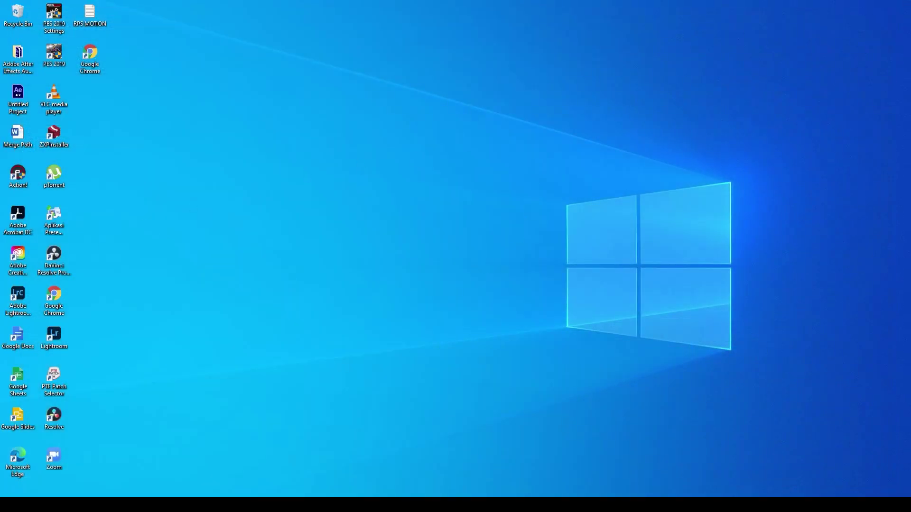
pyautogui.click(9, 505)
pyautogui.click(233, 239)
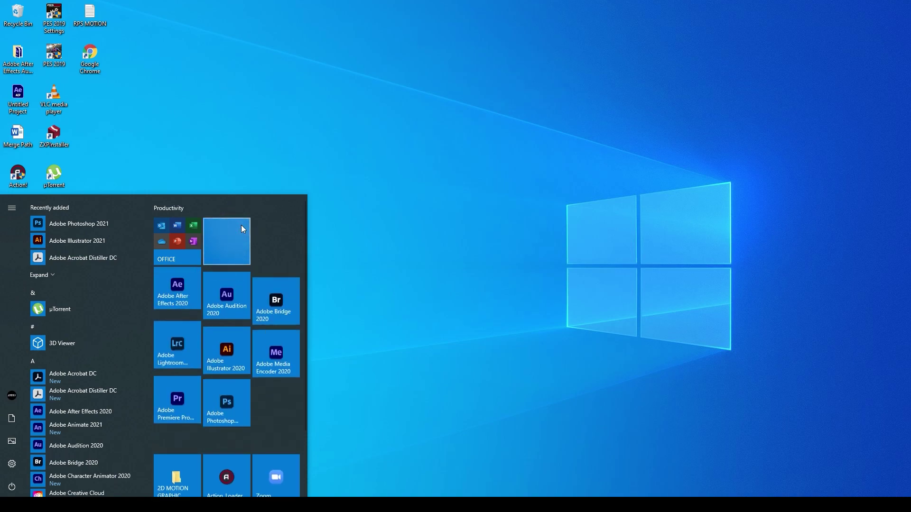
pyautogui.click(172, 308)
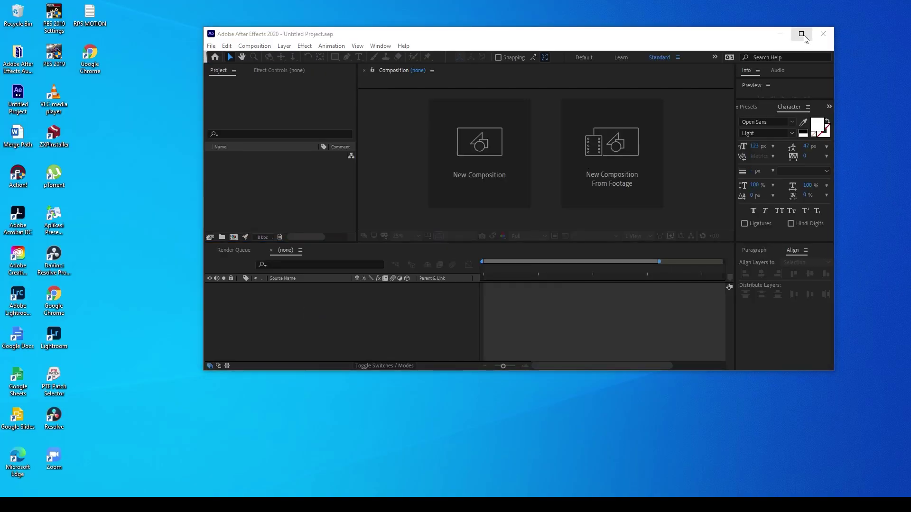
# - Maximize the After Effects window and start a new project
pyautogui.click(802, 35)
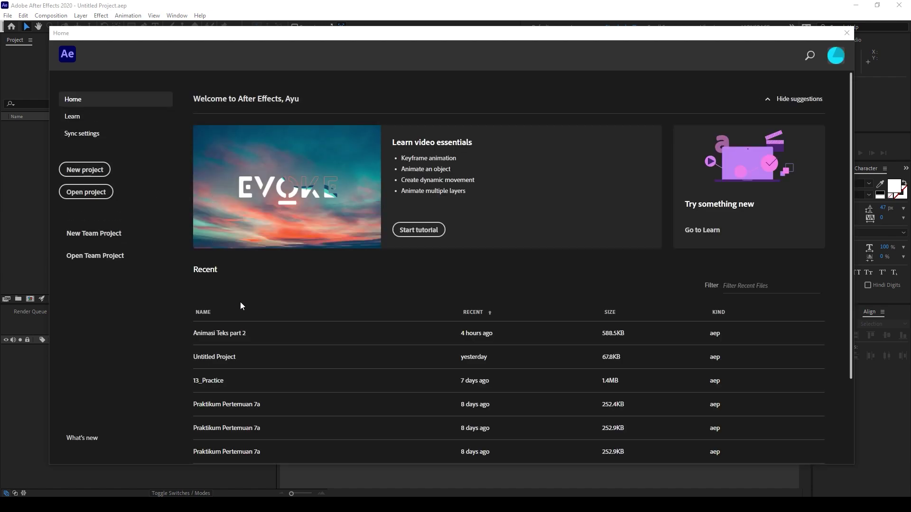
pyautogui.click(87, 170)
pyautogui.click(156, 381)
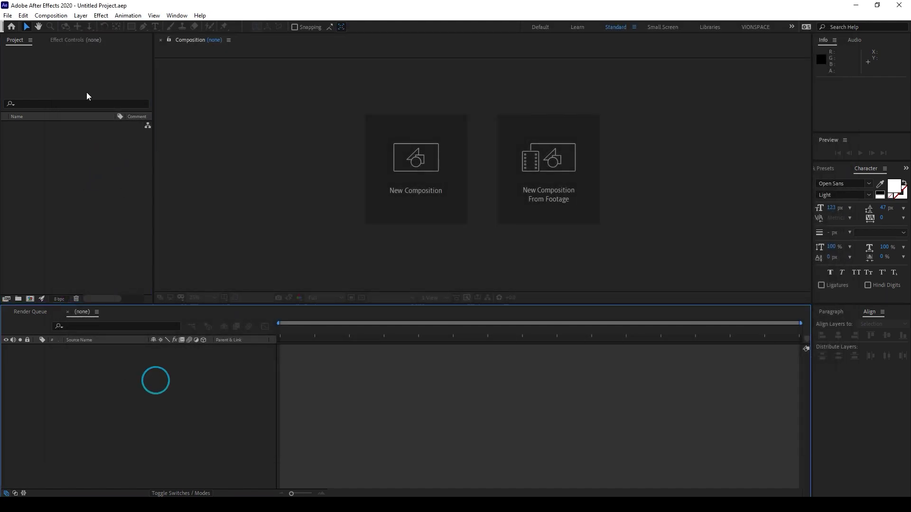
# - Create a new composition named Glitchy with the default HDTV 1080 29.97 settings
pyautogui.click(51, 15)
pyautogui.click(80, 28)
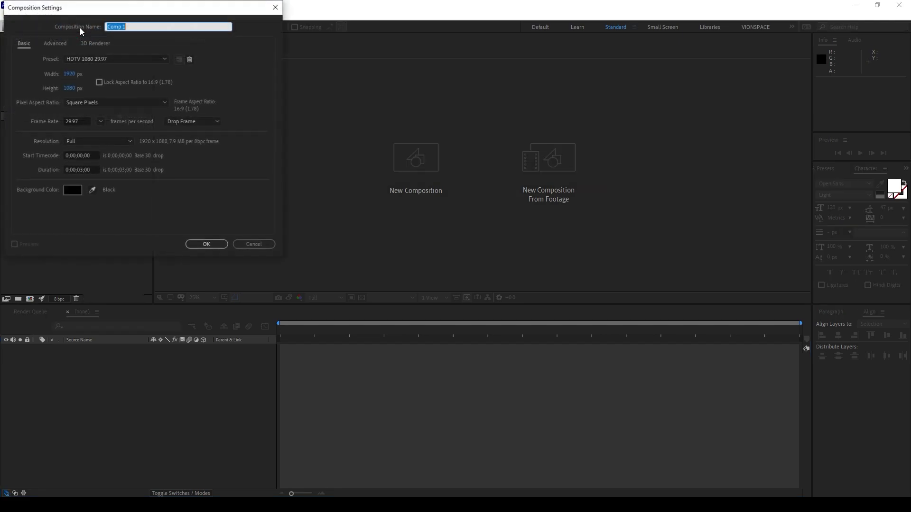
pyautogui.write('G')
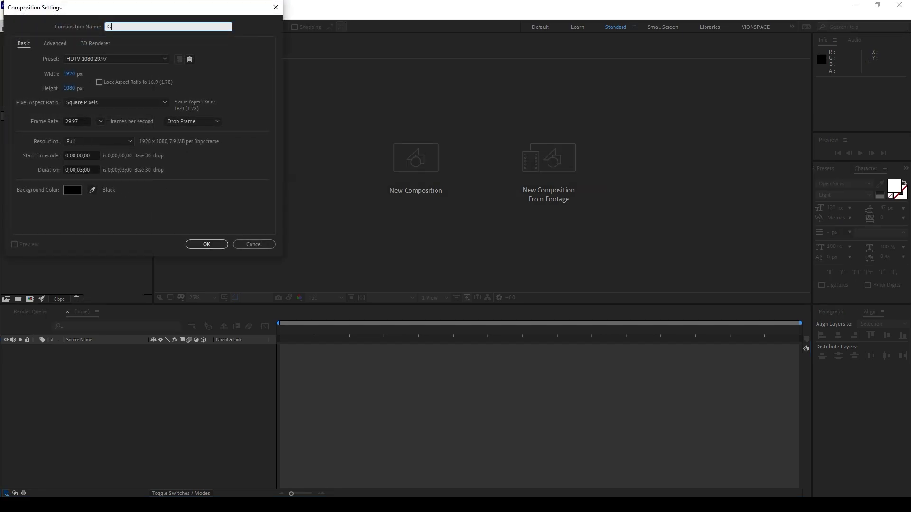
pyautogui.write('litchy')
pyautogui.press('Return')
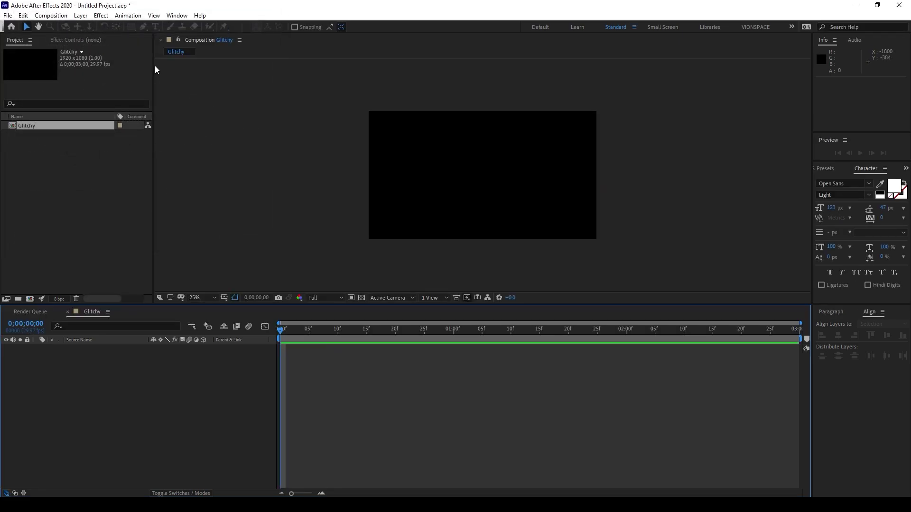
# - Add a text layer reading NGANU near the middle of the composition and return to the Selection tool
pyautogui.click(155, 26)
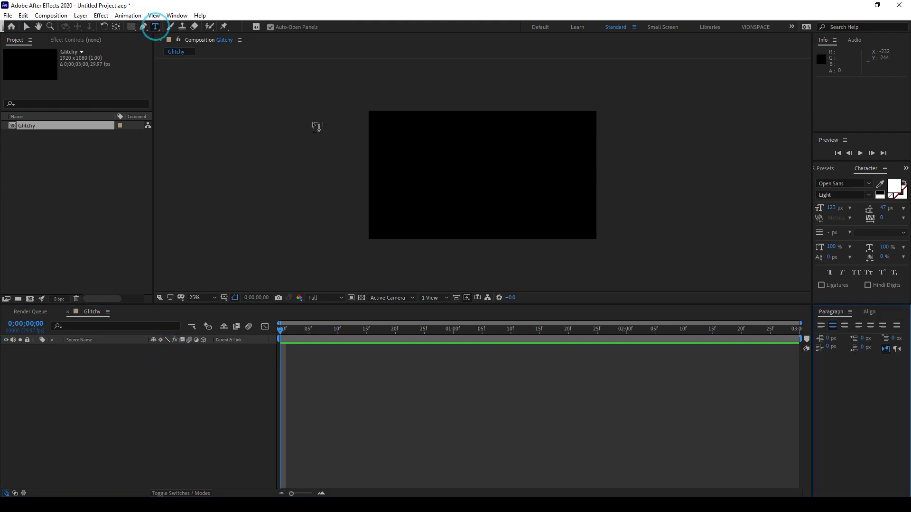
pyautogui.click(467, 174)
pyautogui.write('NGANYU')
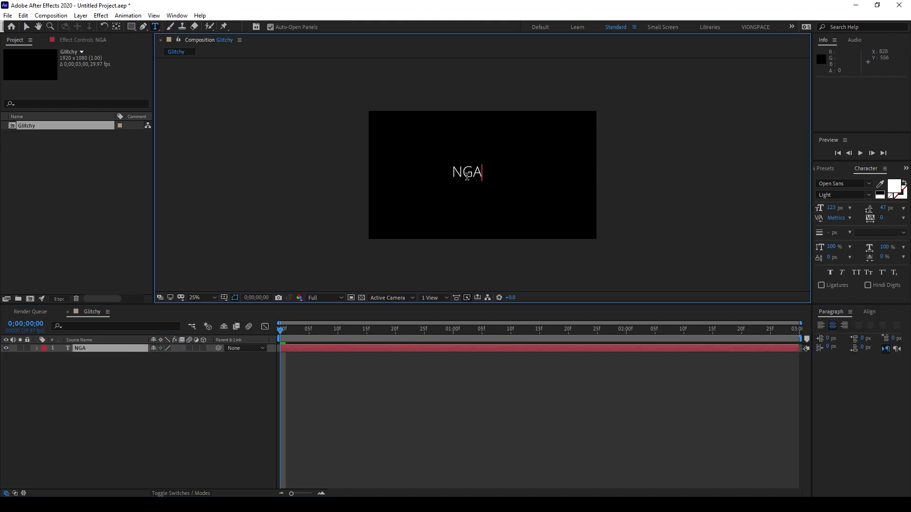
pyautogui.press('BackSpace')
pyautogui.press('BackSpace')
pyautogui.write('U')
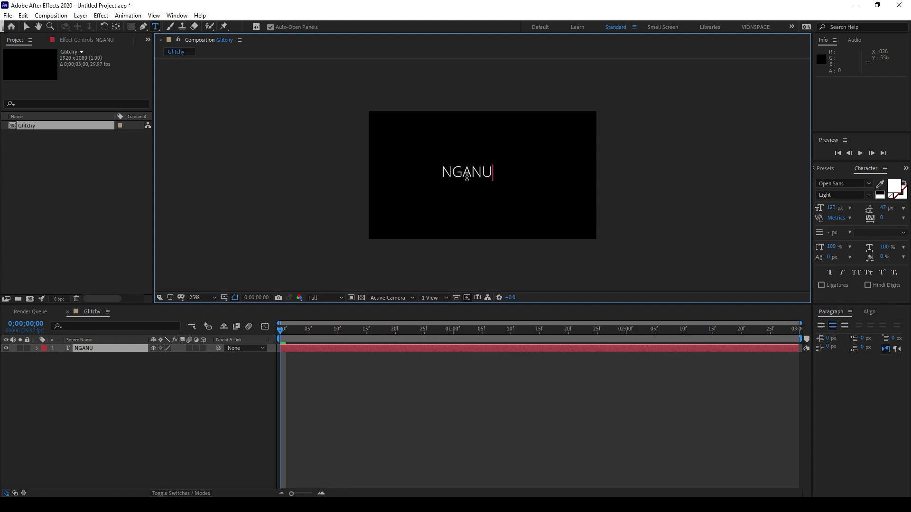
pyautogui.click(26, 26)
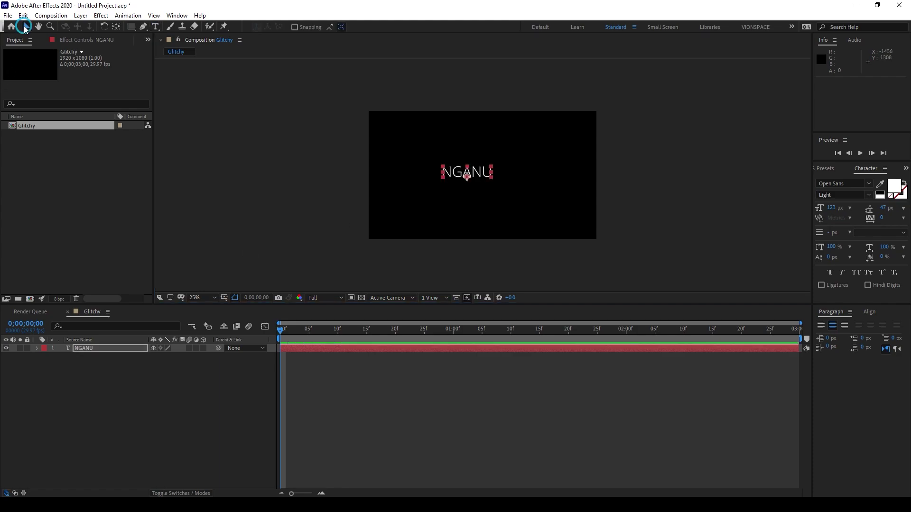
# - Center the NGANU text horizontally and vertically in the composition and clear the selection
pyautogui.click(869, 312)
pyautogui.click(838, 335)
pyautogui.click(886, 335)
pyautogui.click(521, 438)
# - Find the Glitchy 2 user preset by searching "glitchy", apply it to the NGANU text layer, and preview the animation
pyautogui.click(84, 349)
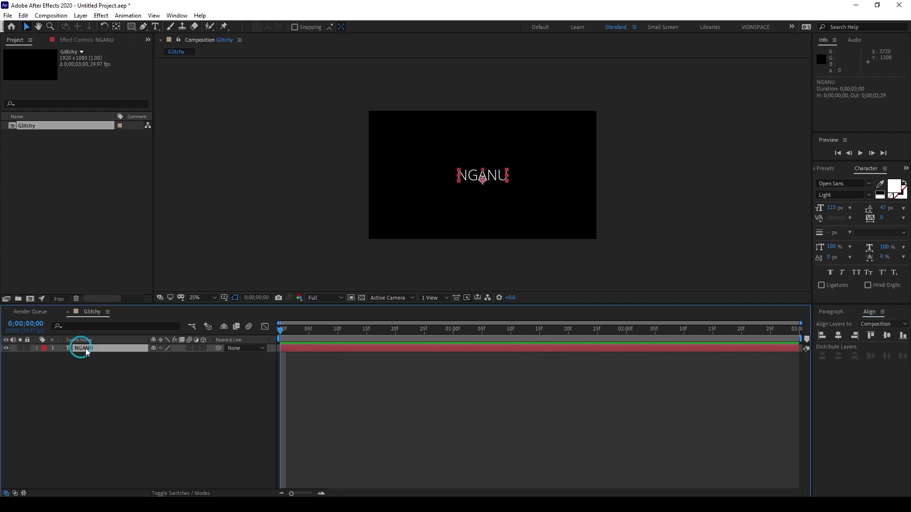
pyautogui.click(829, 167)
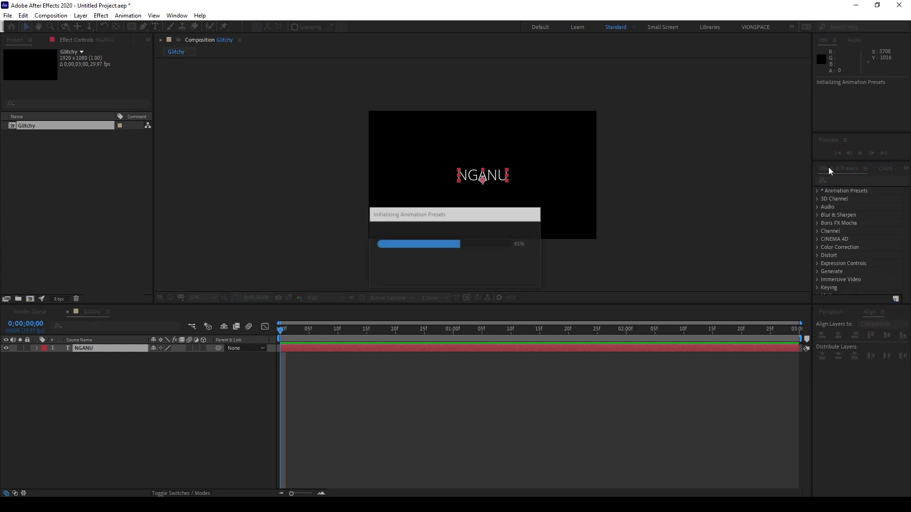
pyautogui.click(845, 179)
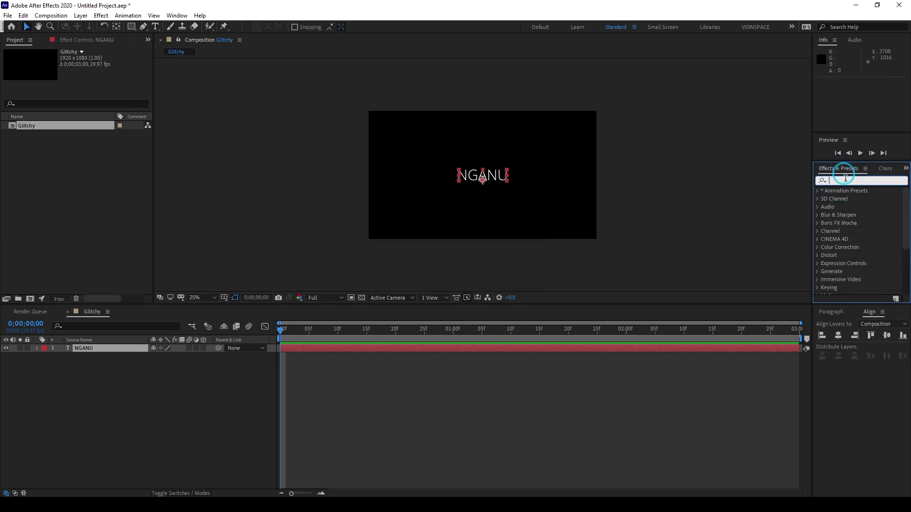
pyautogui.write('glitchy')
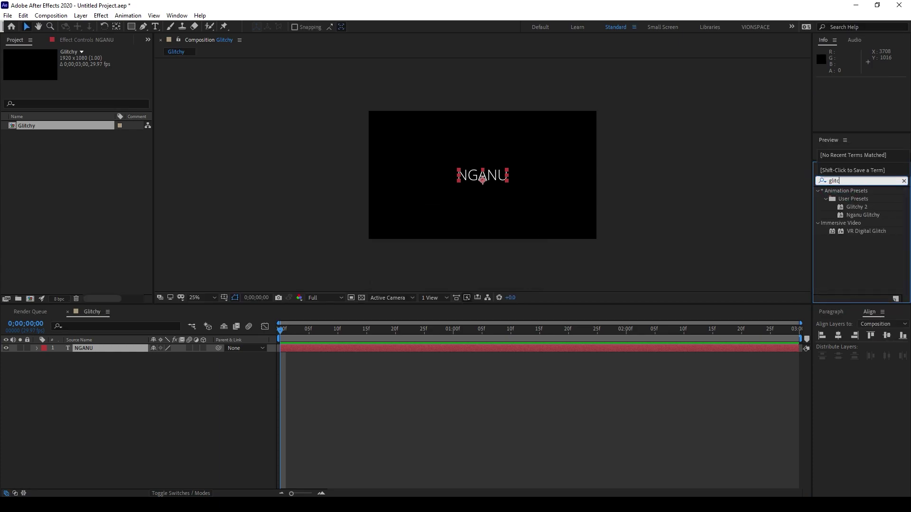
pyautogui.click(862, 208)
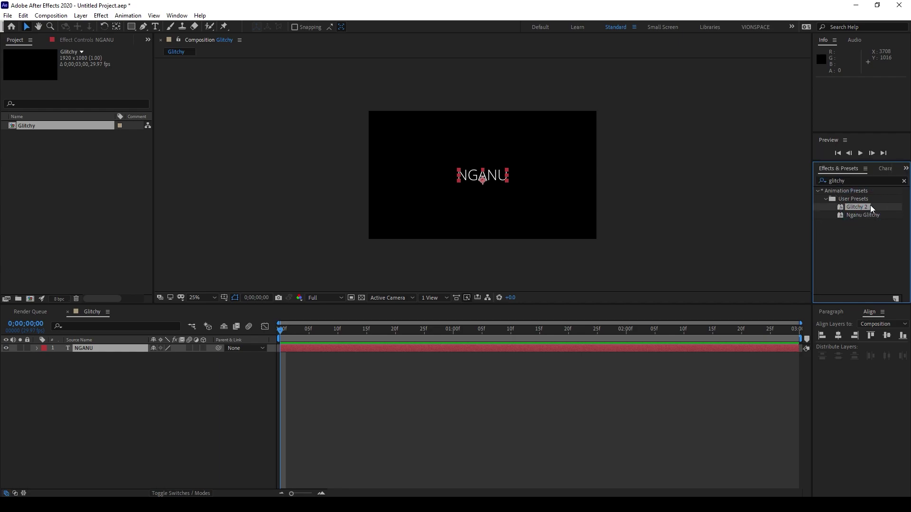
pyautogui.moveTo(862, 207); pyautogui.dragTo(497, 175)
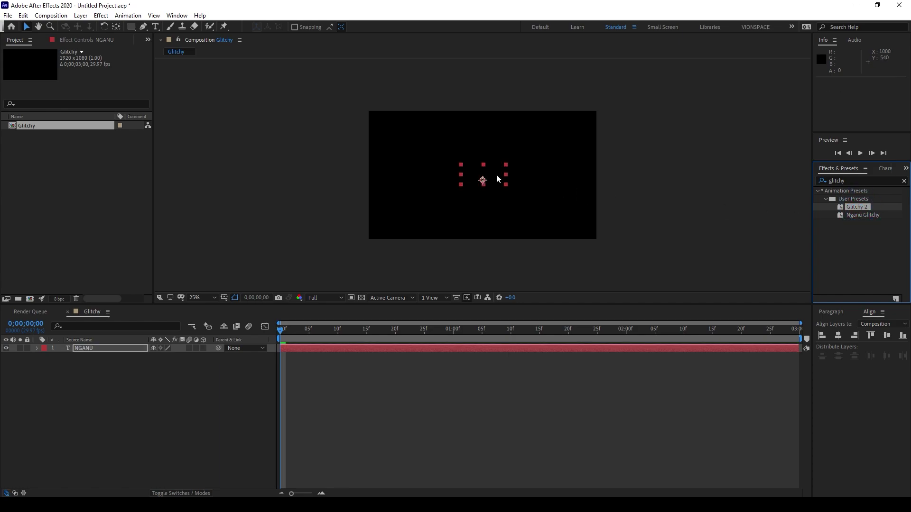
pyautogui.press('space')
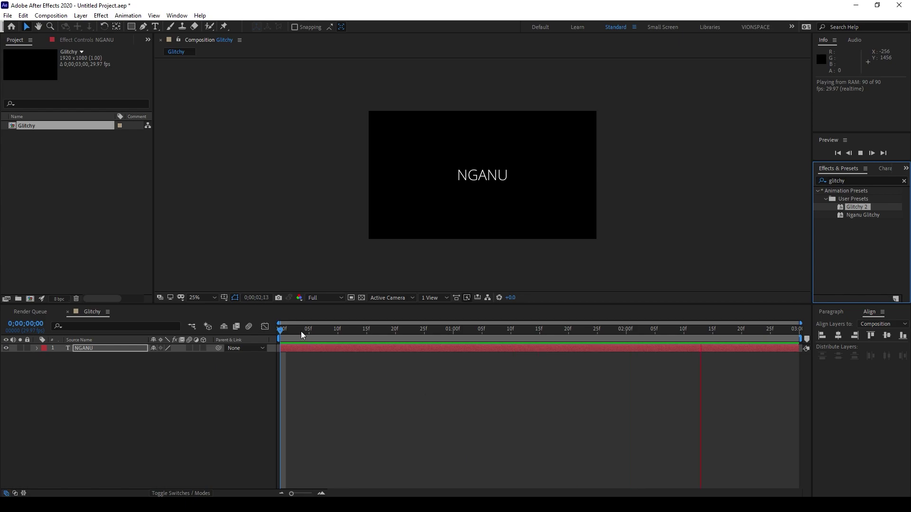
pyautogui.press('space')
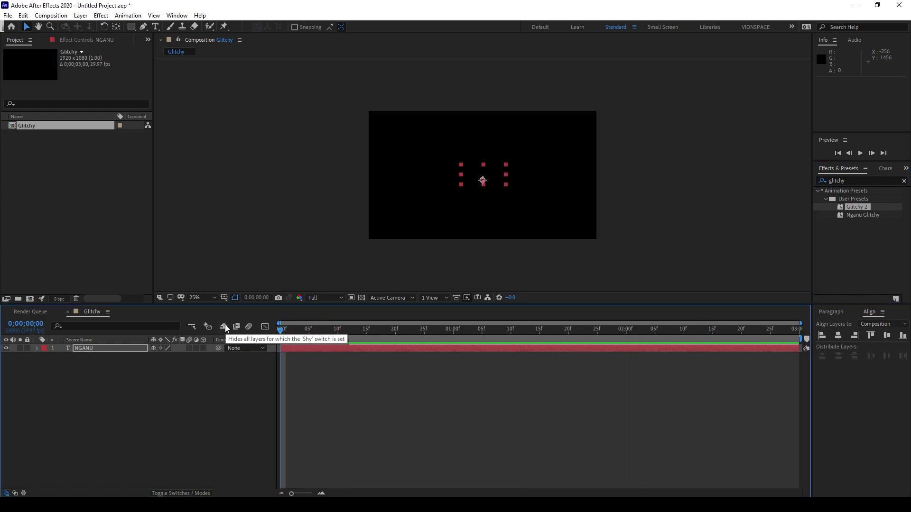